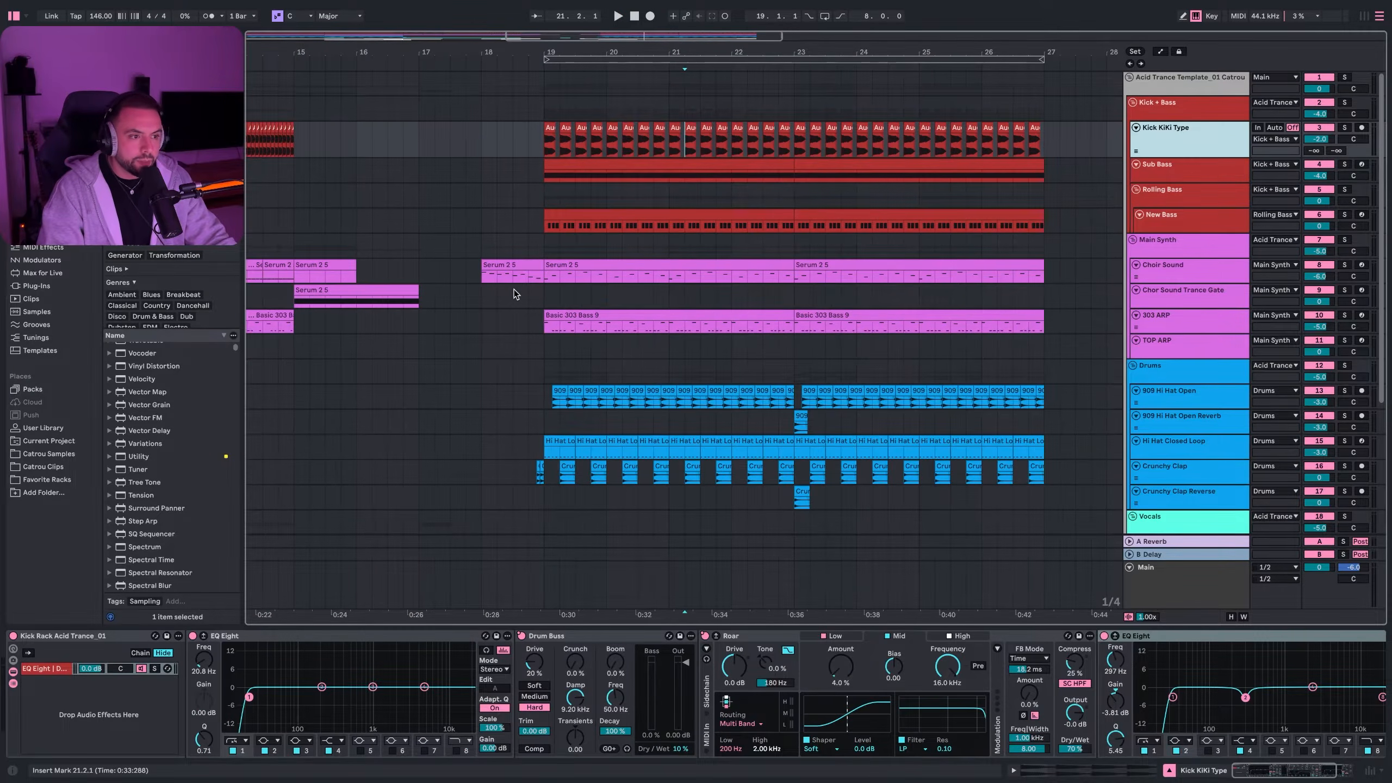
pyautogui.scroll(-5, 455, 293)
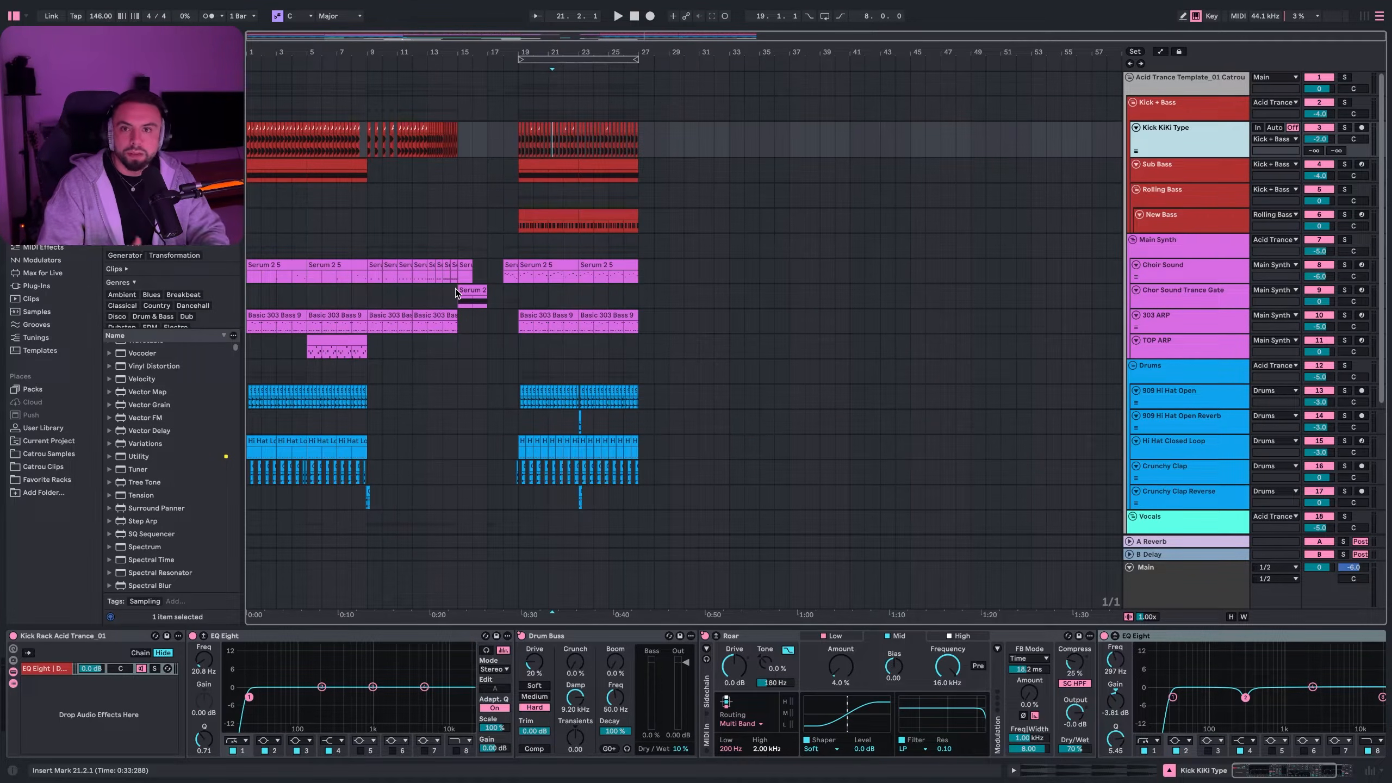
pyautogui.scroll(5, 574, 243)
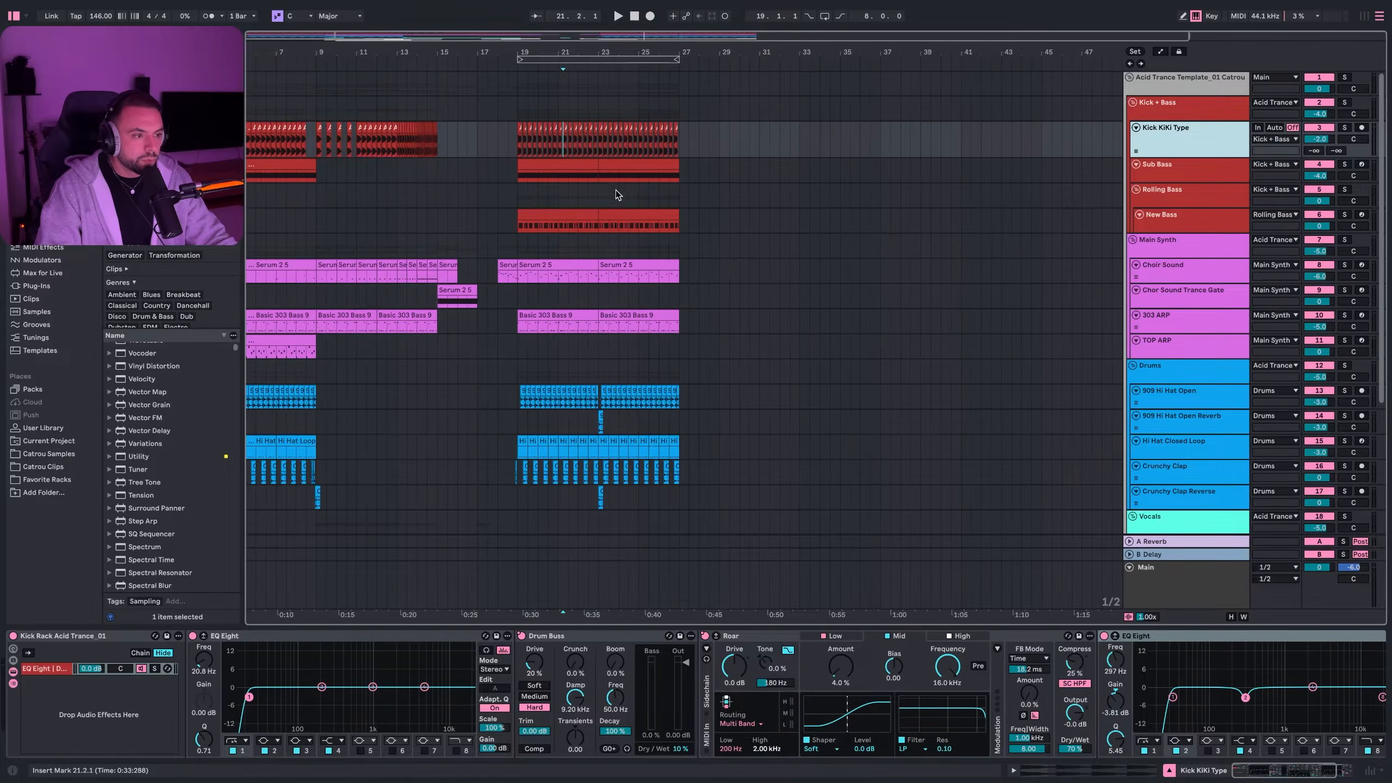
pyautogui.scroll(3, 406, 205)
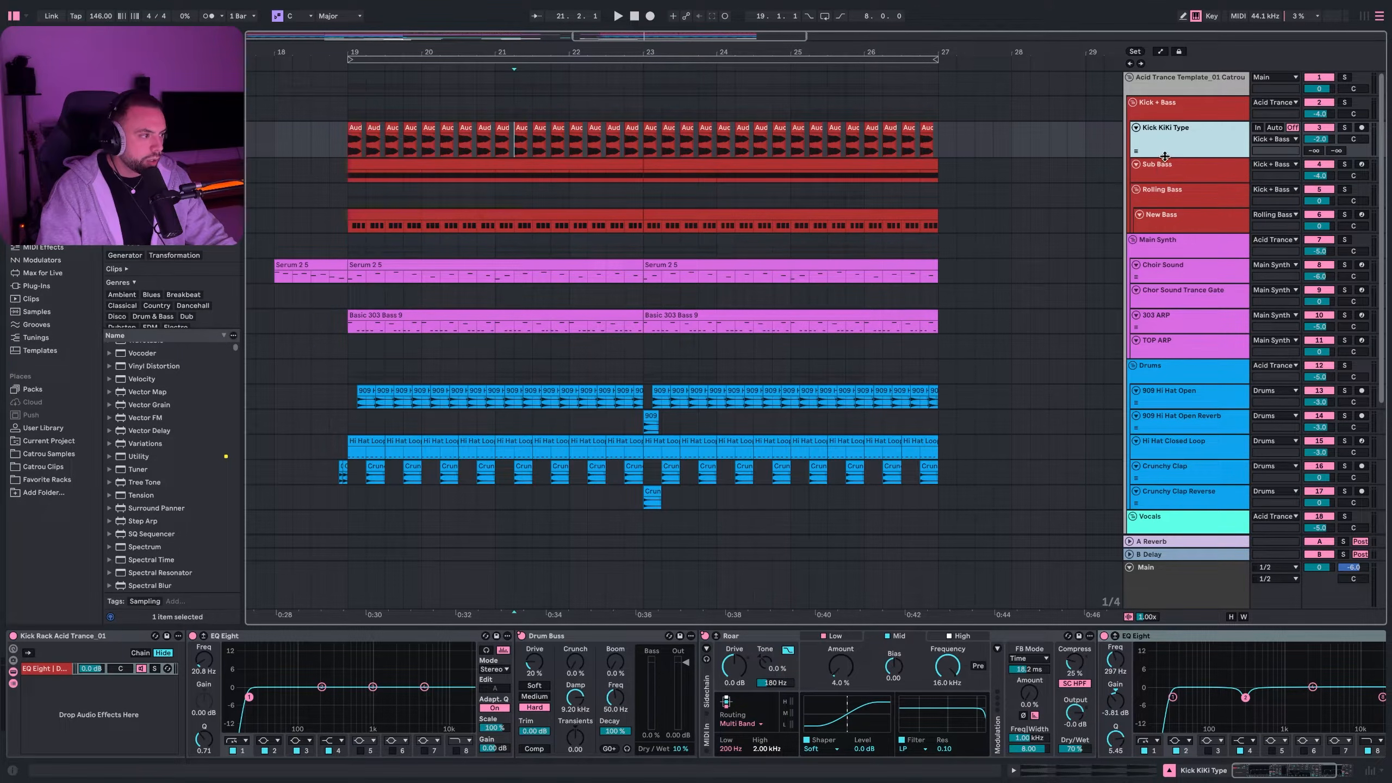
# - Enlarge the Kick KiKi Type lane, start playback at bar 19, and solo the kick
pyautogui.moveTo(1168, 159); pyautogui.dragTo(1171, 196)
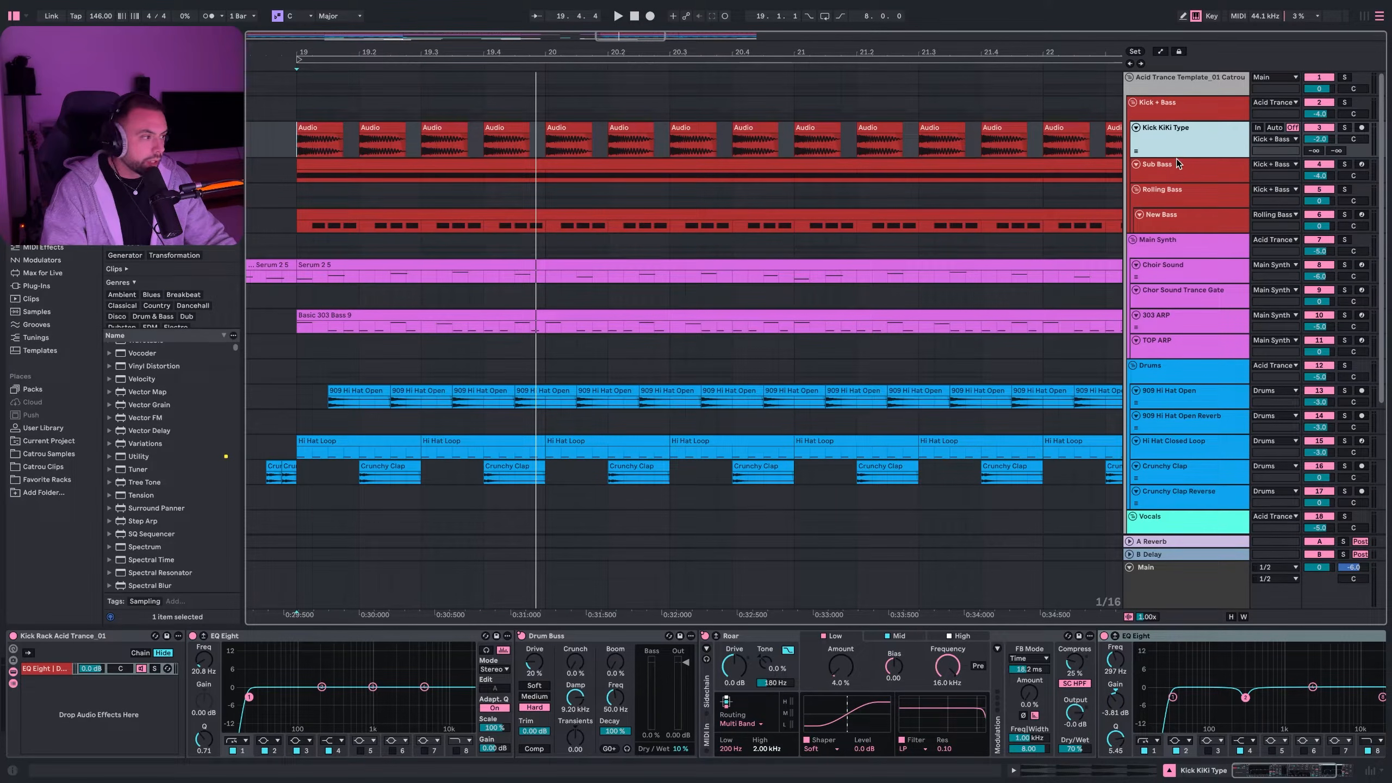
pyautogui.moveTo(1178, 159); pyautogui.dragTo(1179, 251)
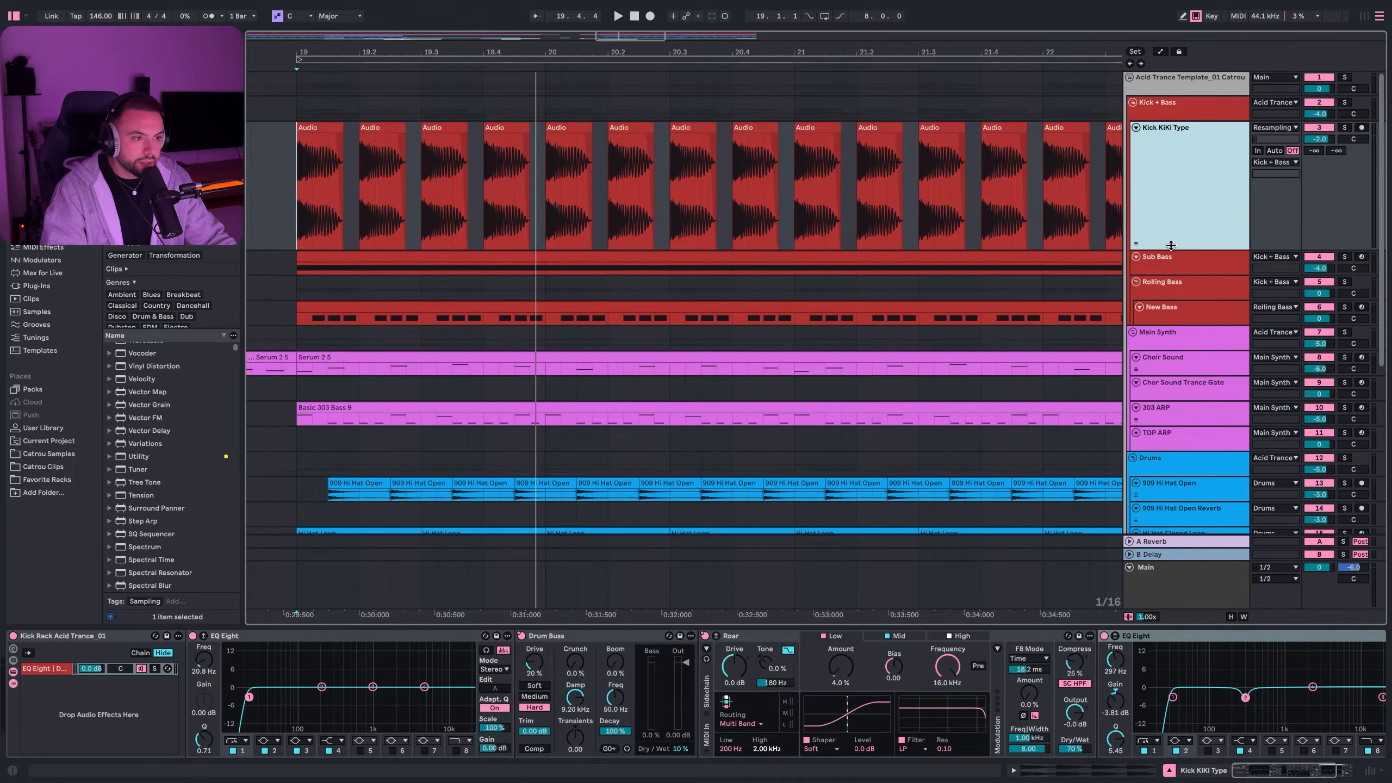
pyautogui.click(285, 192)
pyautogui.scroll(2, 350, 181)
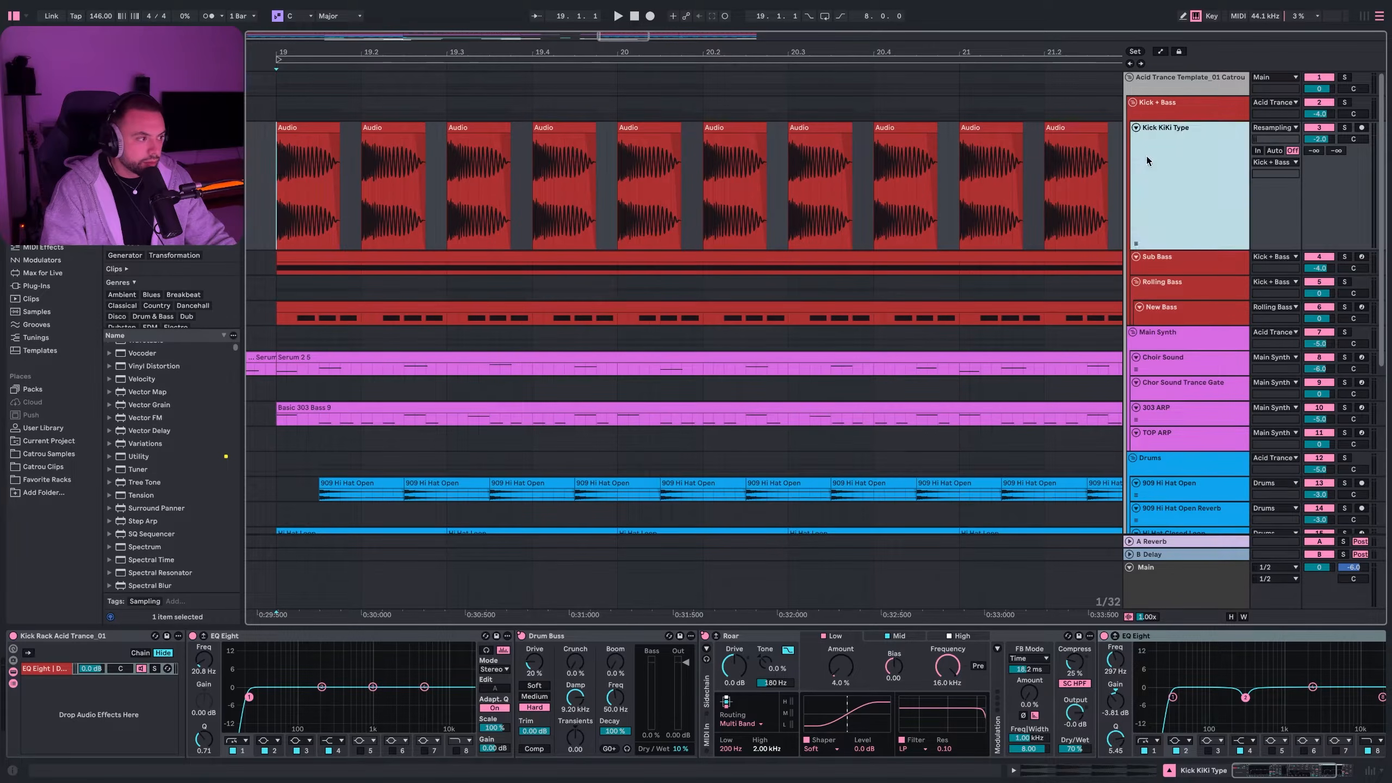
pyautogui.click(1344, 127)
pyautogui.press('space')
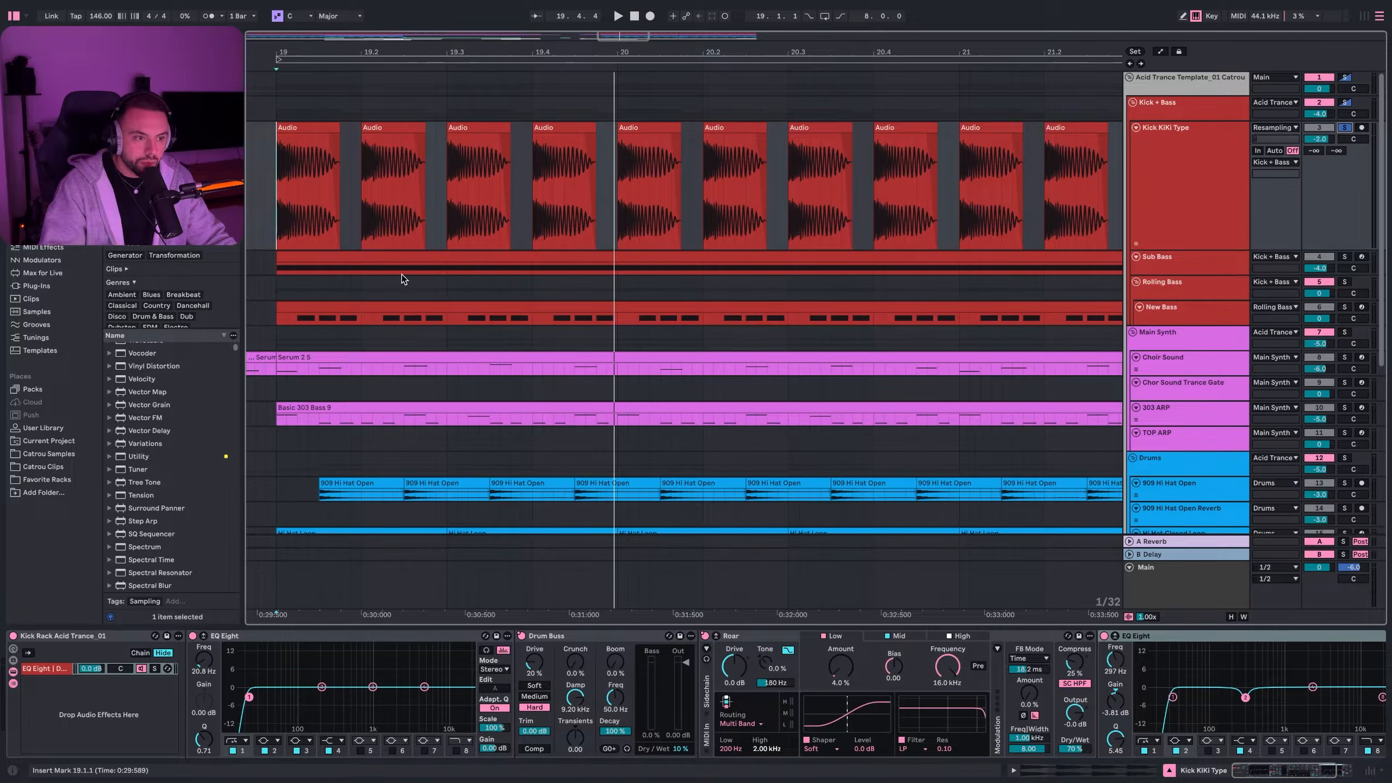
# - Inspect the kick's first EQ Eight and its Drum Buss settings
pyautogui.click(289, 732)
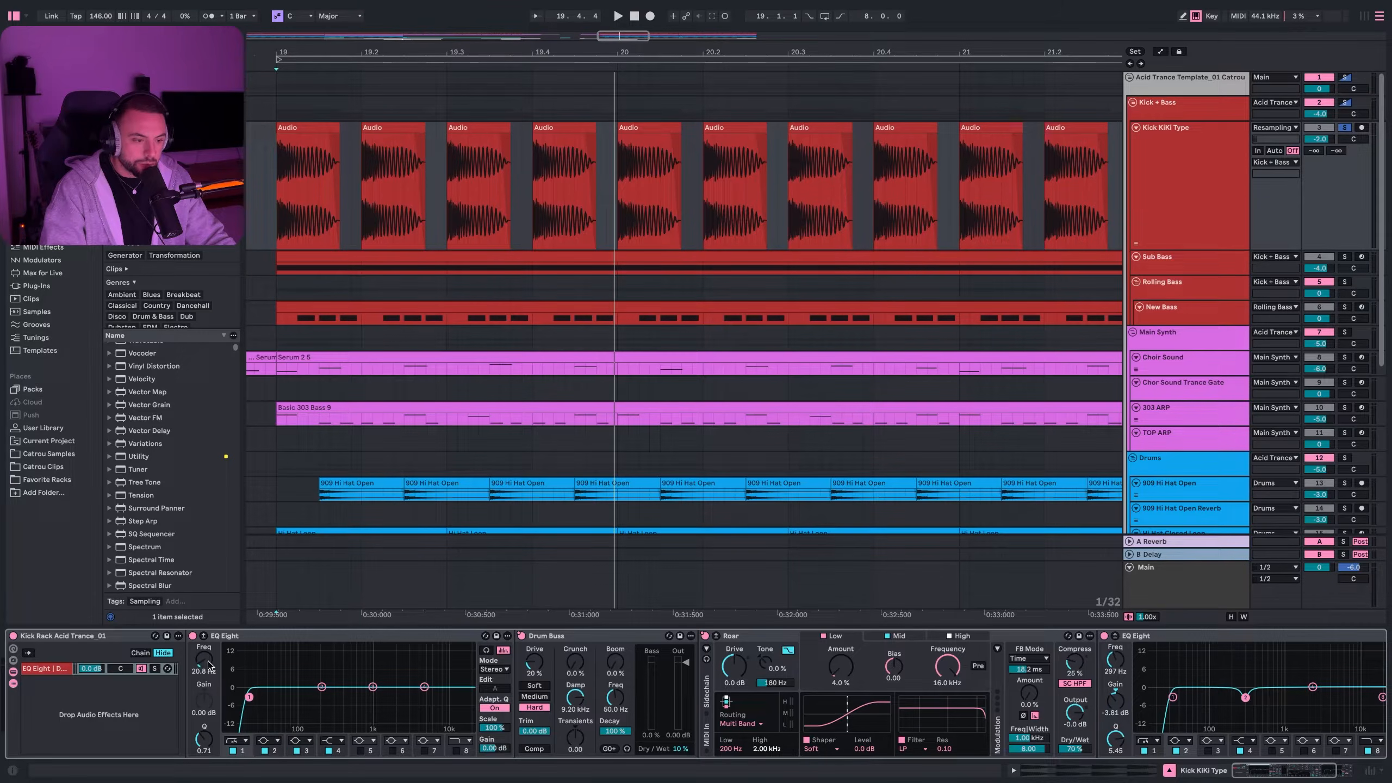
pyautogui.hscroll(3, 487, 644)
pyautogui.click(485, 638)
pyautogui.hscroll(2, 485, 637)
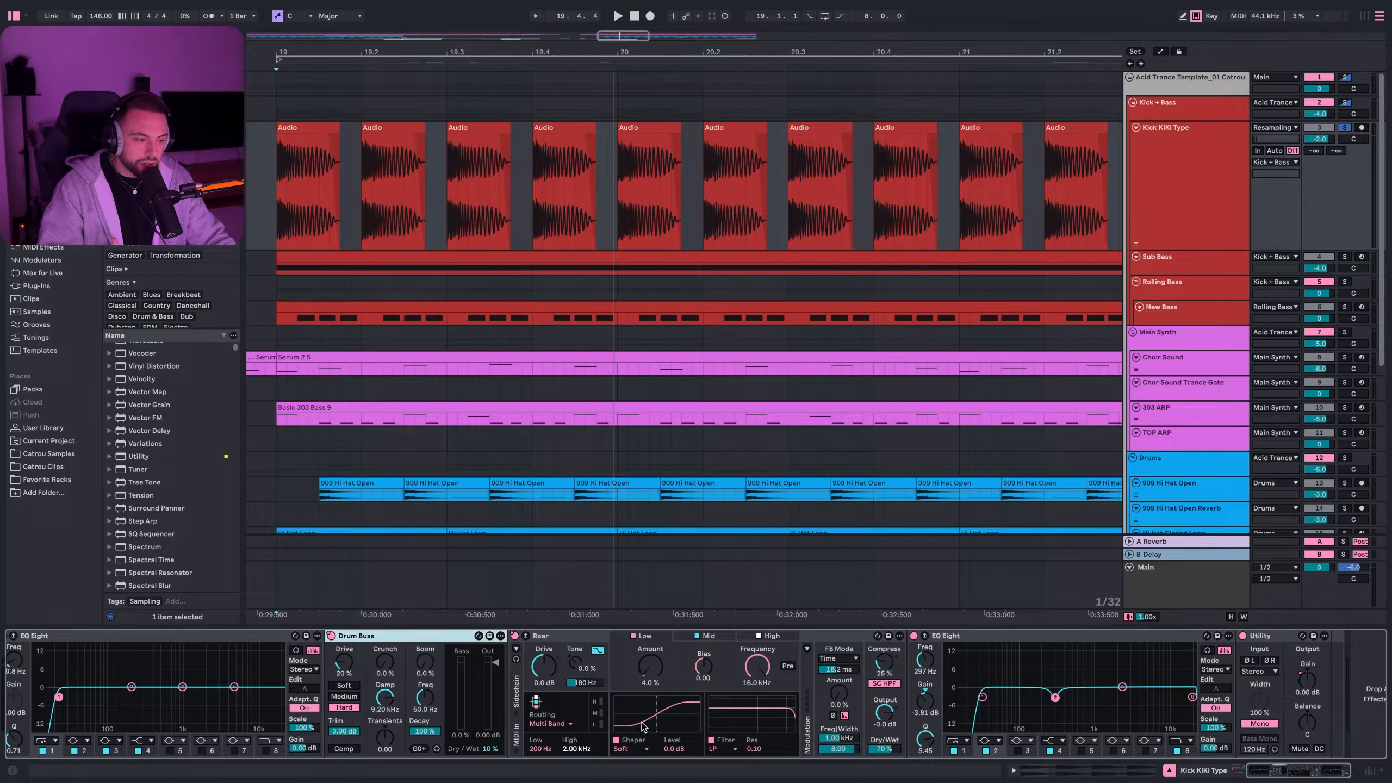
# - Inspect the kick's Roar and the second EQ Eight's 30 Hz low-cut and 297 Hz dip bands
pyautogui.click(629, 670)
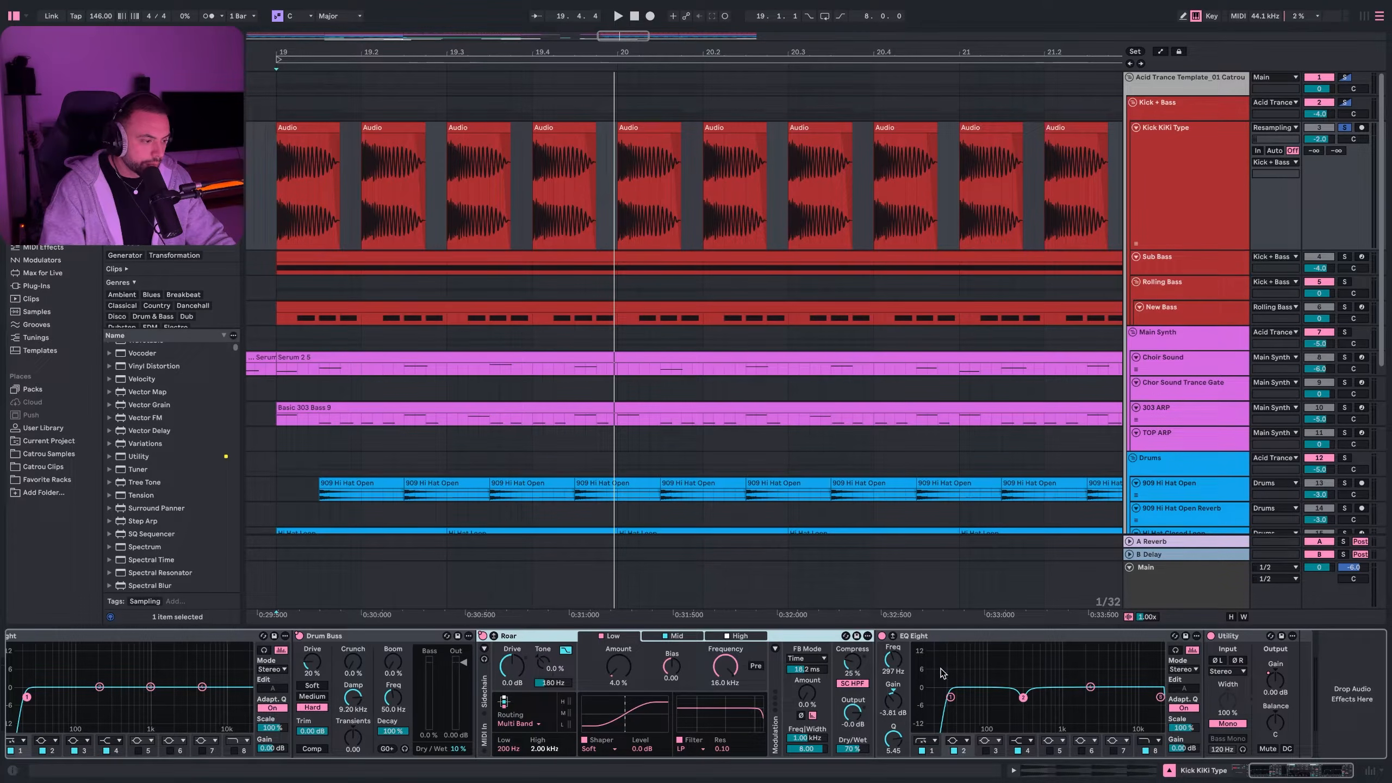
pyautogui.click(963, 640)
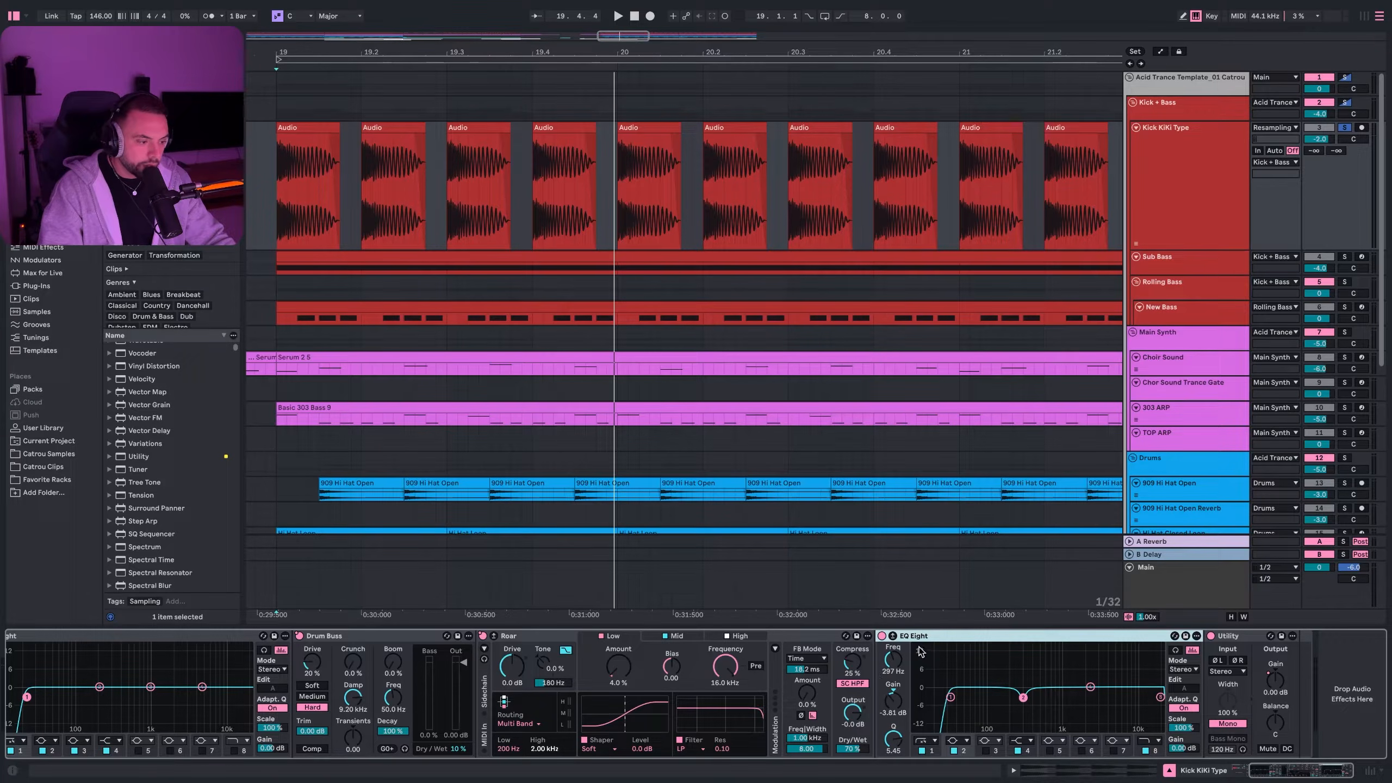
pyautogui.click(951, 698)
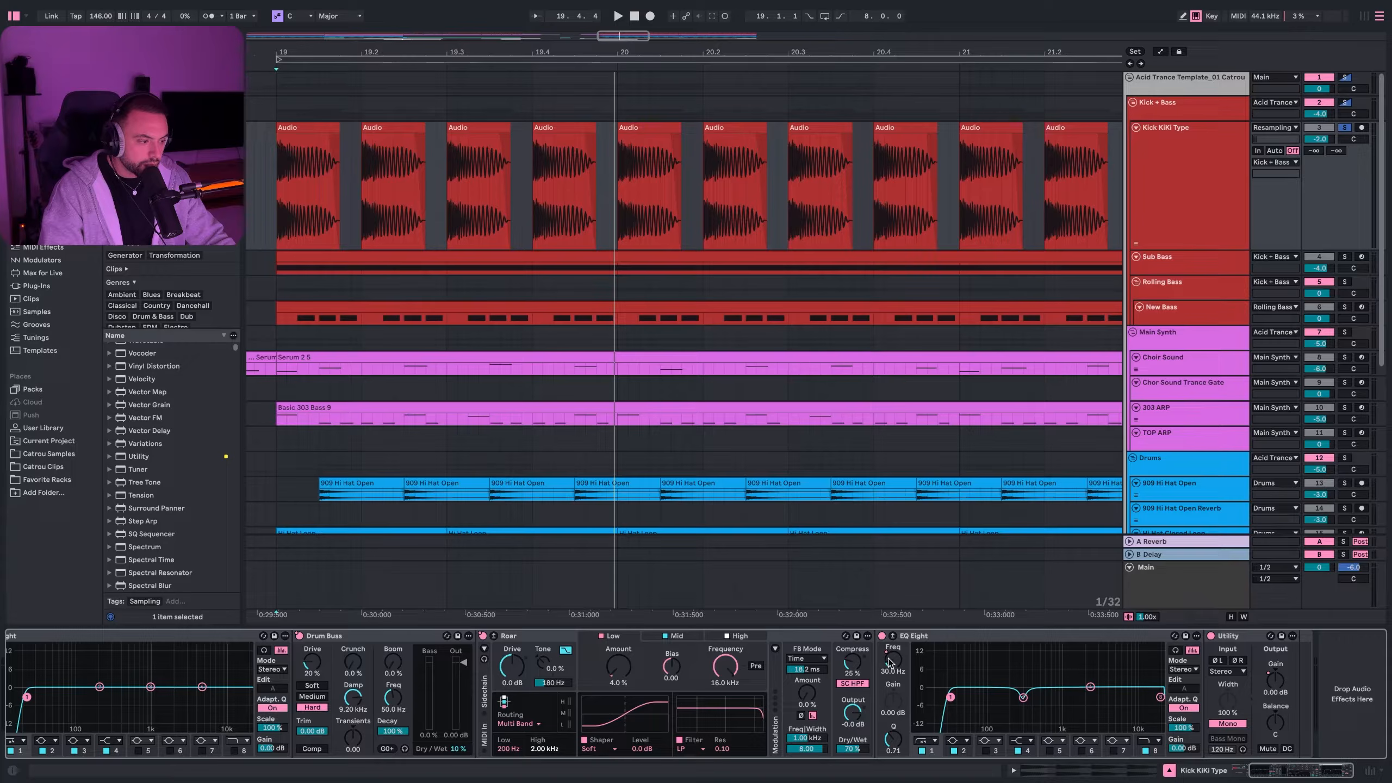
pyautogui.click(1023, 698)
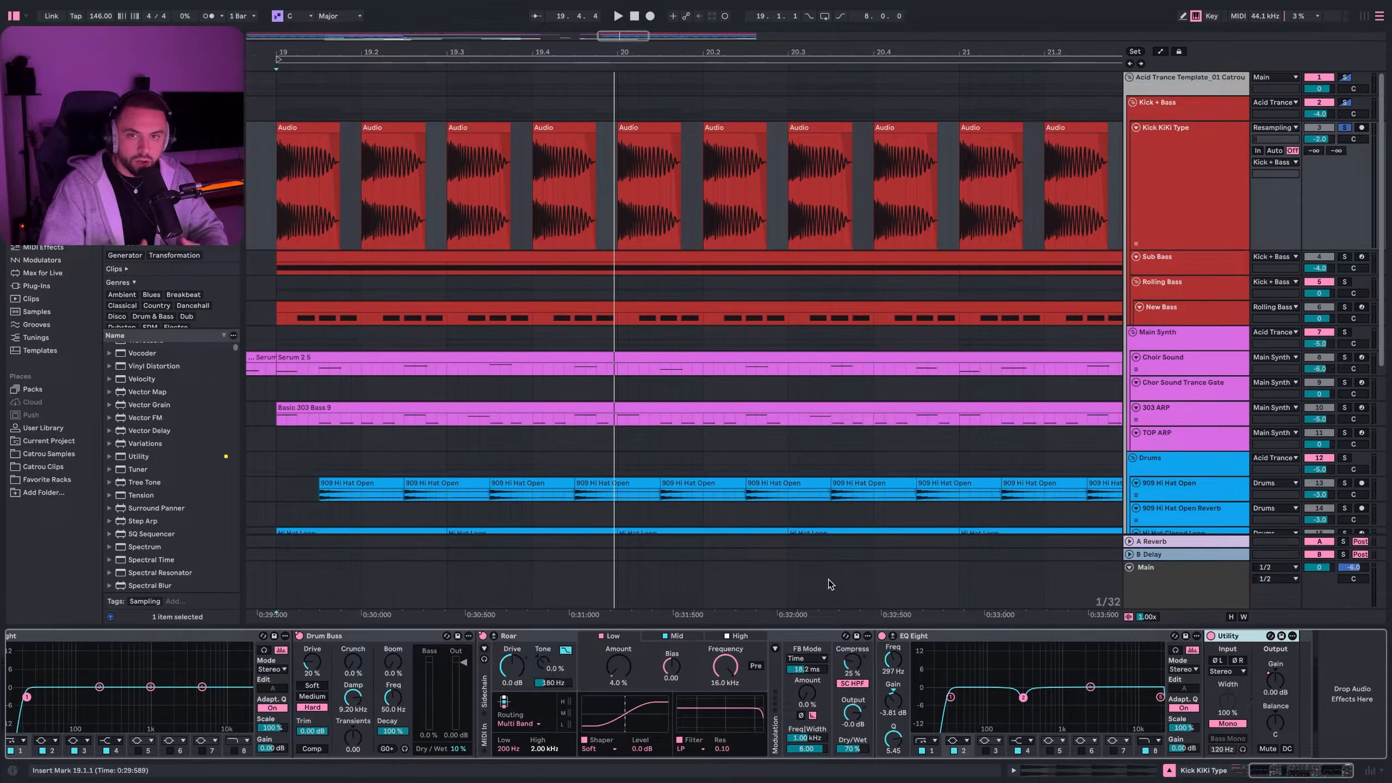
# - Play the kick rack, then select the Sub Bass track
pyautogui.hscroll(-5, 164, 691)
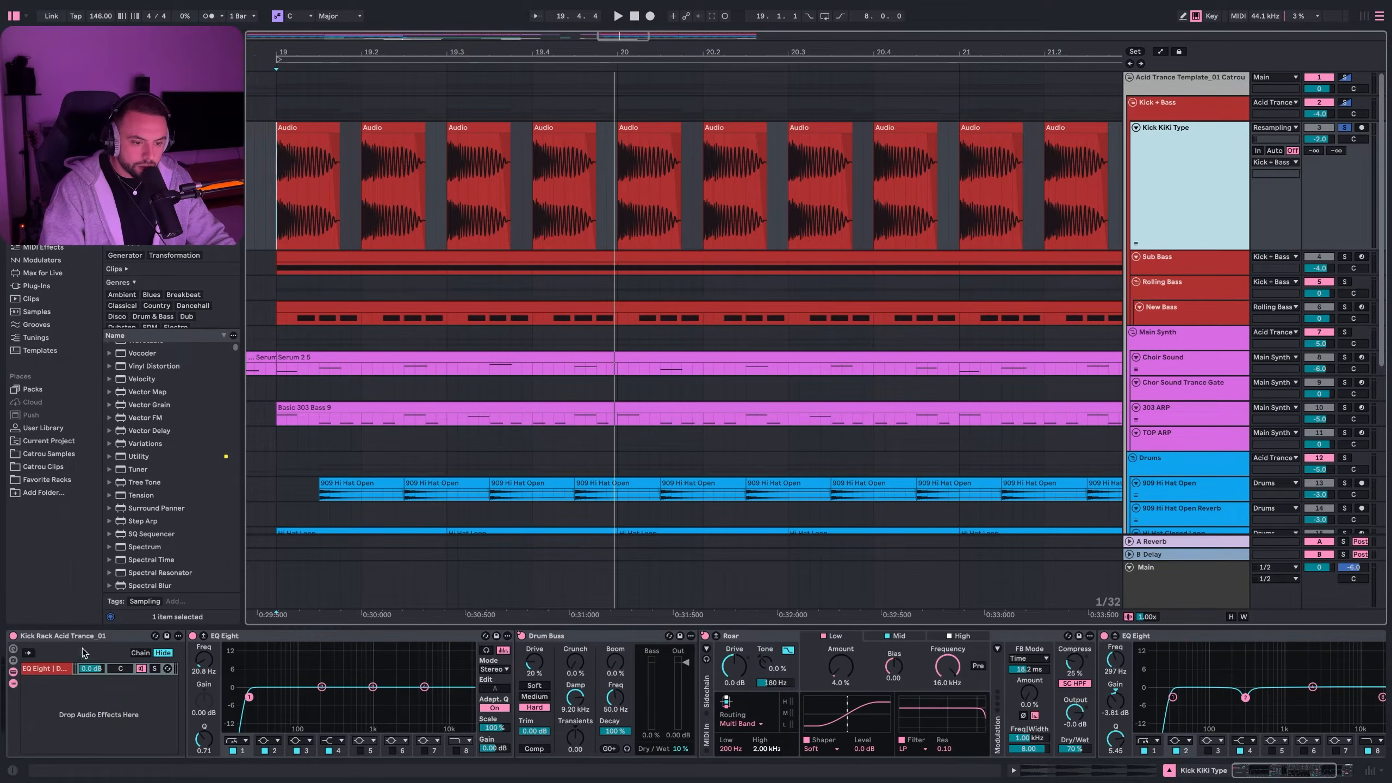
pyautogui.click(44, 646)
pyautogui.press('space')
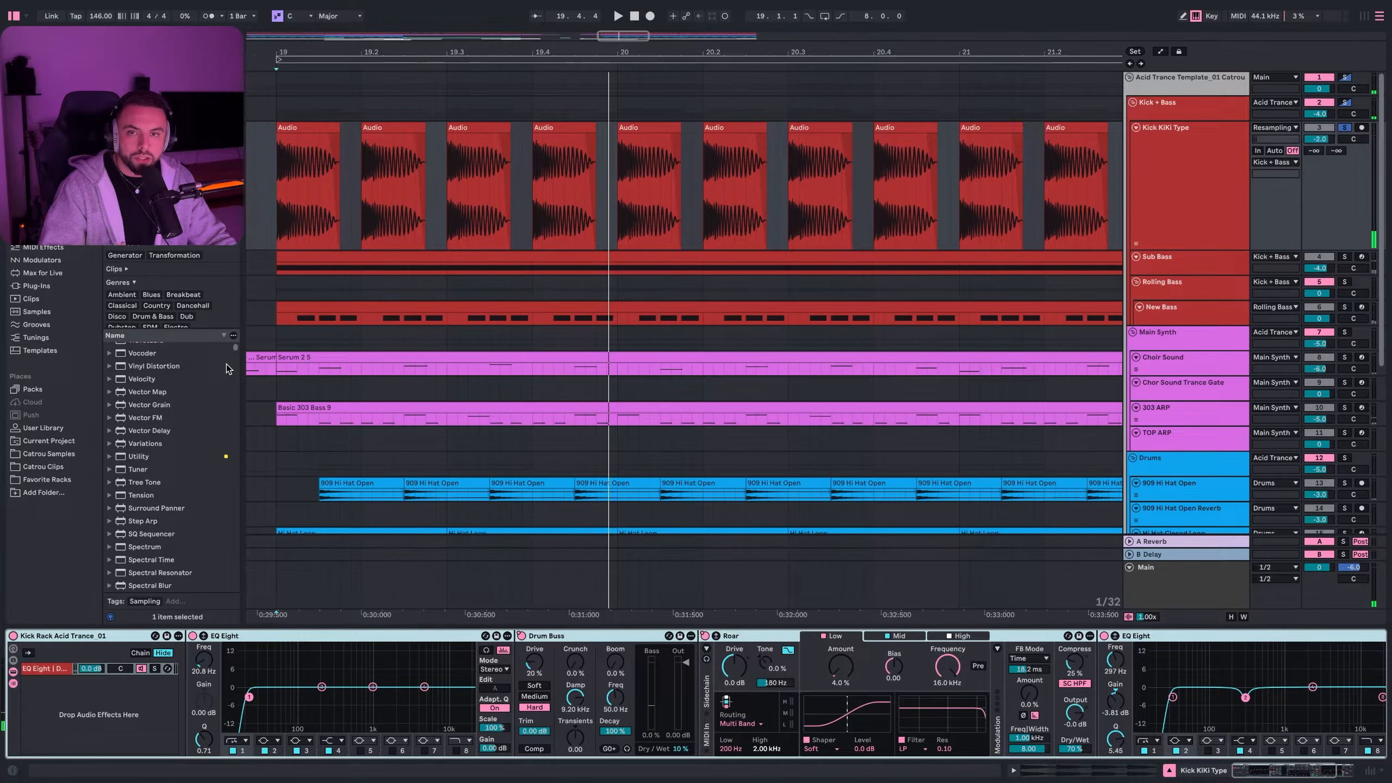
pyautogui.click(276, 263)
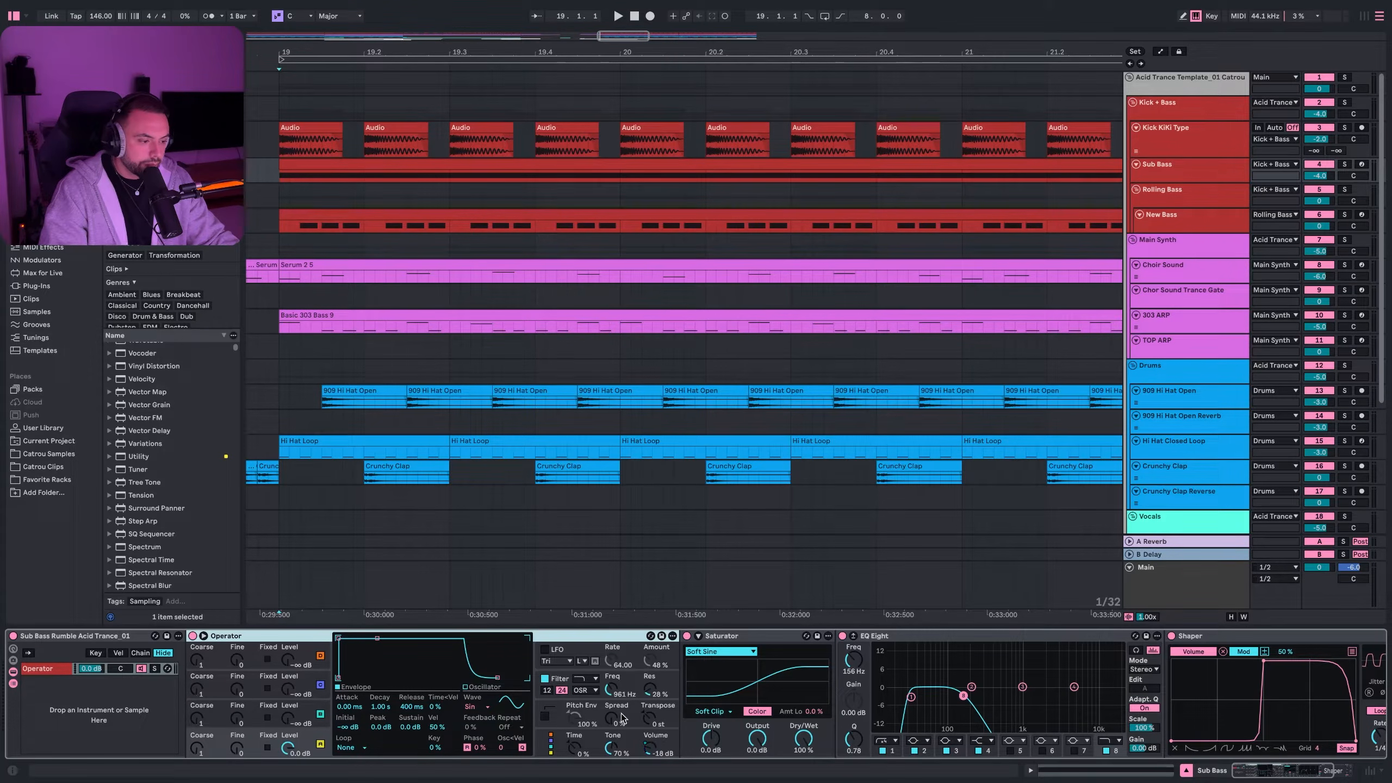
# - Show Operator's filter with the OSR circuit kept, then scroll the chain to Shaper and Utility
pyautogui.click(674, 686)
pyautogui.click(594, 692)
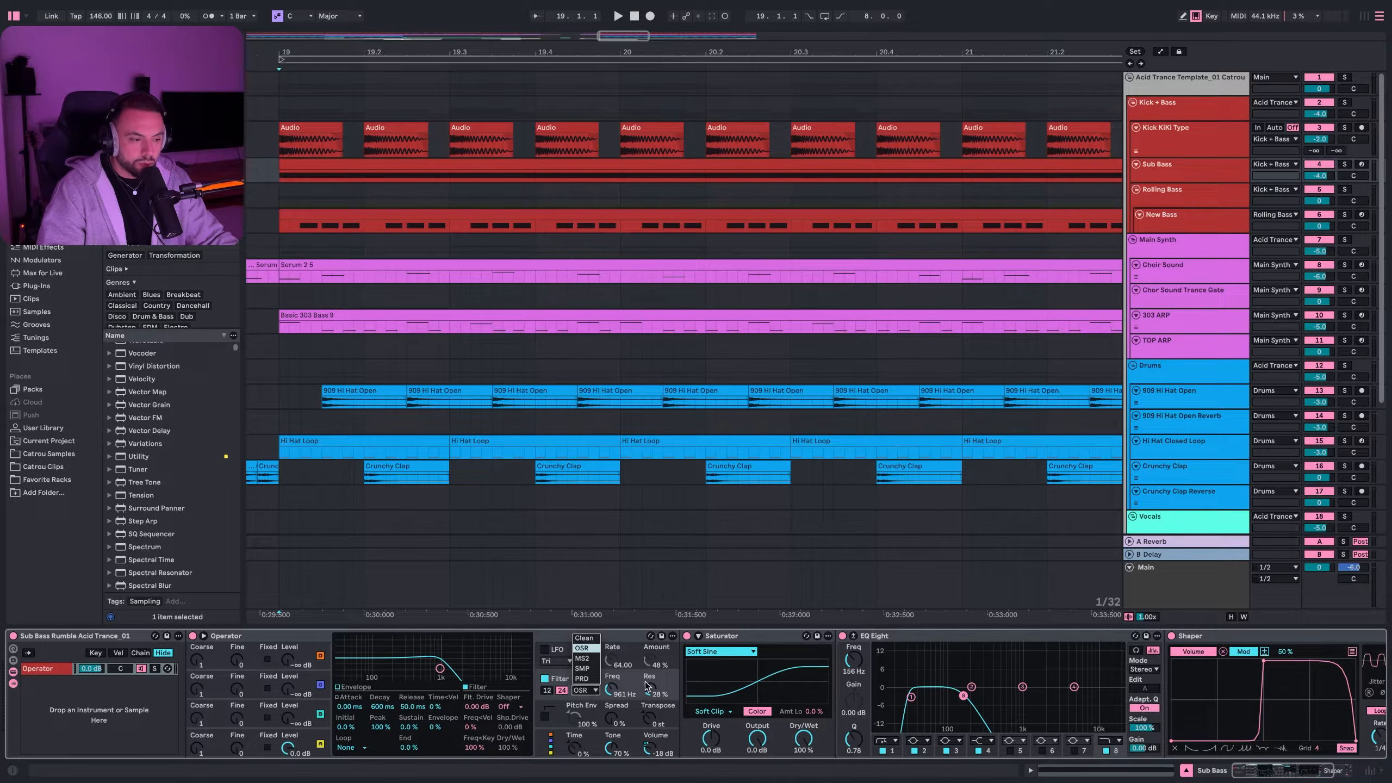
pyautogui.click(675, 686)
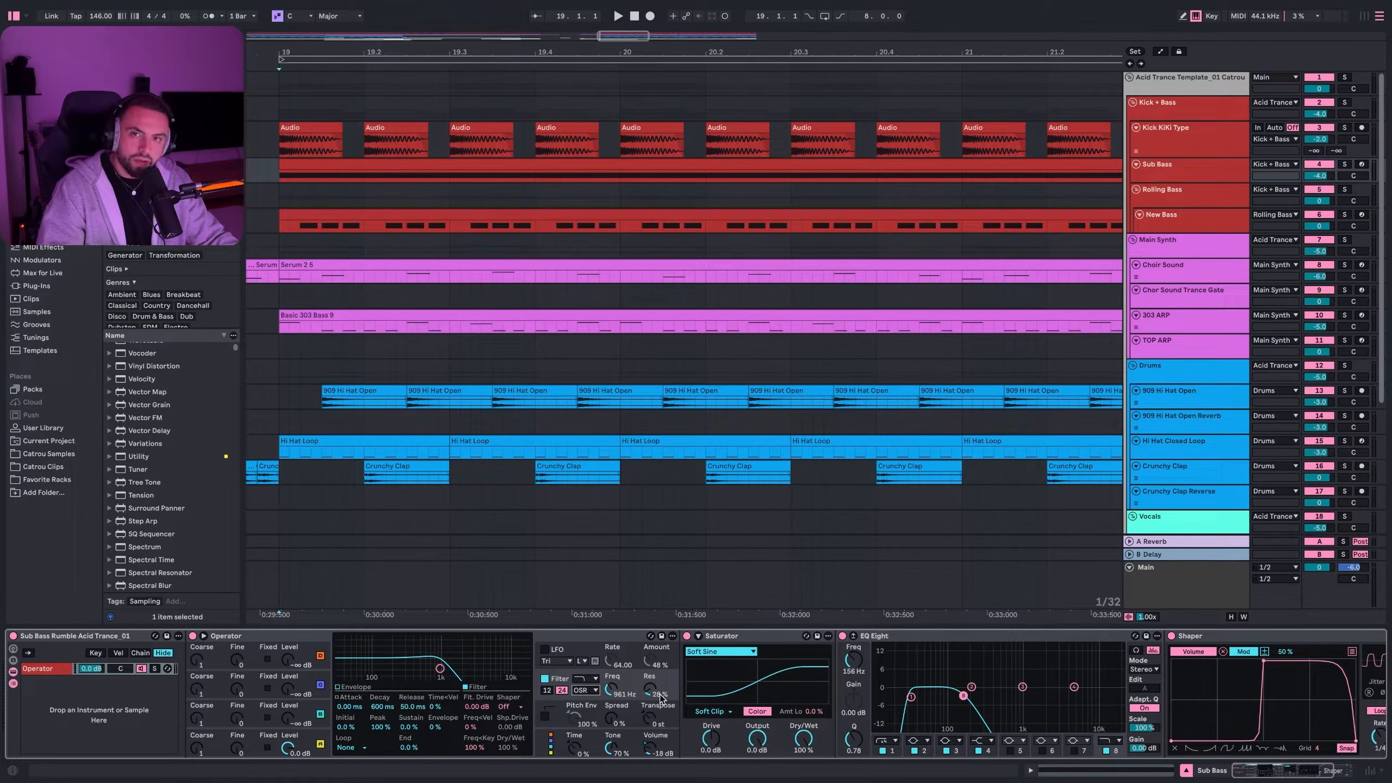
pyautogui.hscroll(3, 658, 674)
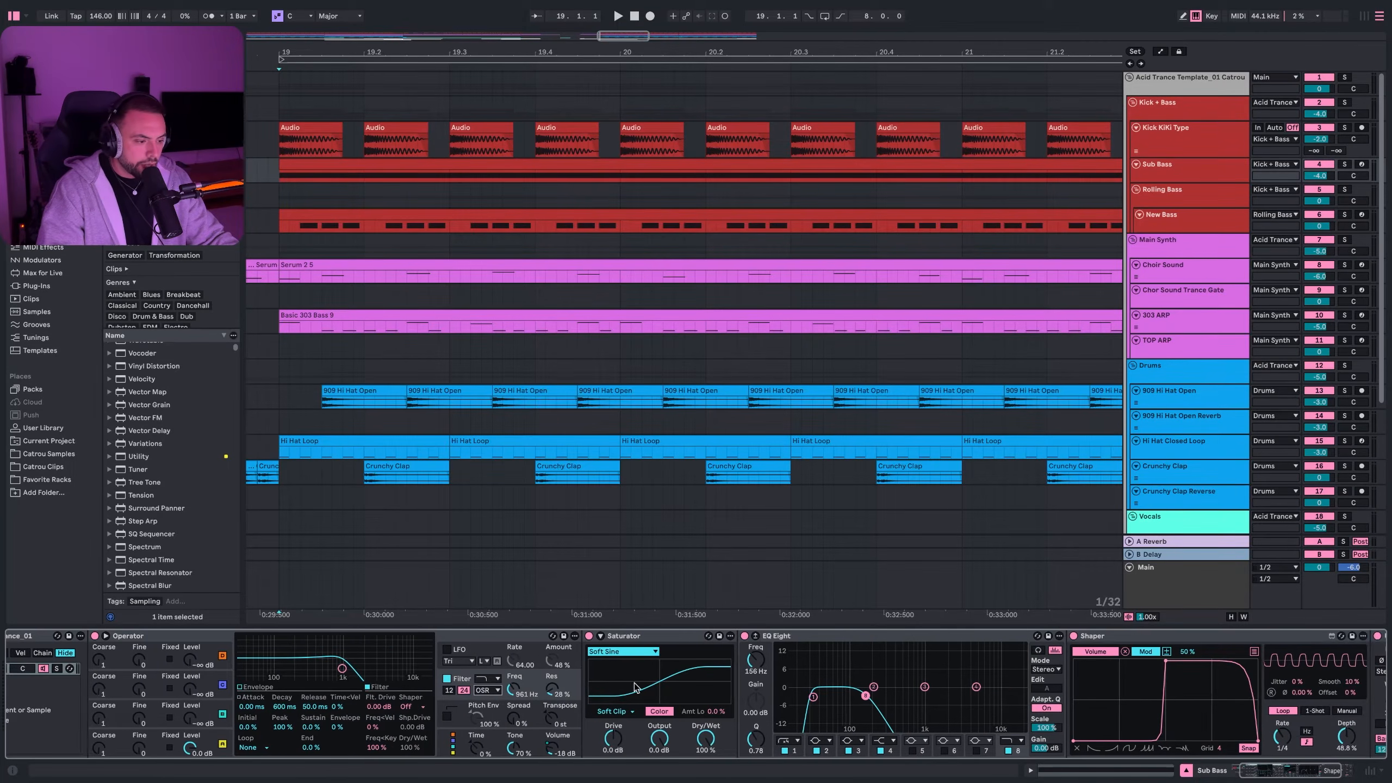
pyautogui.hscroll(3, 652, 640)
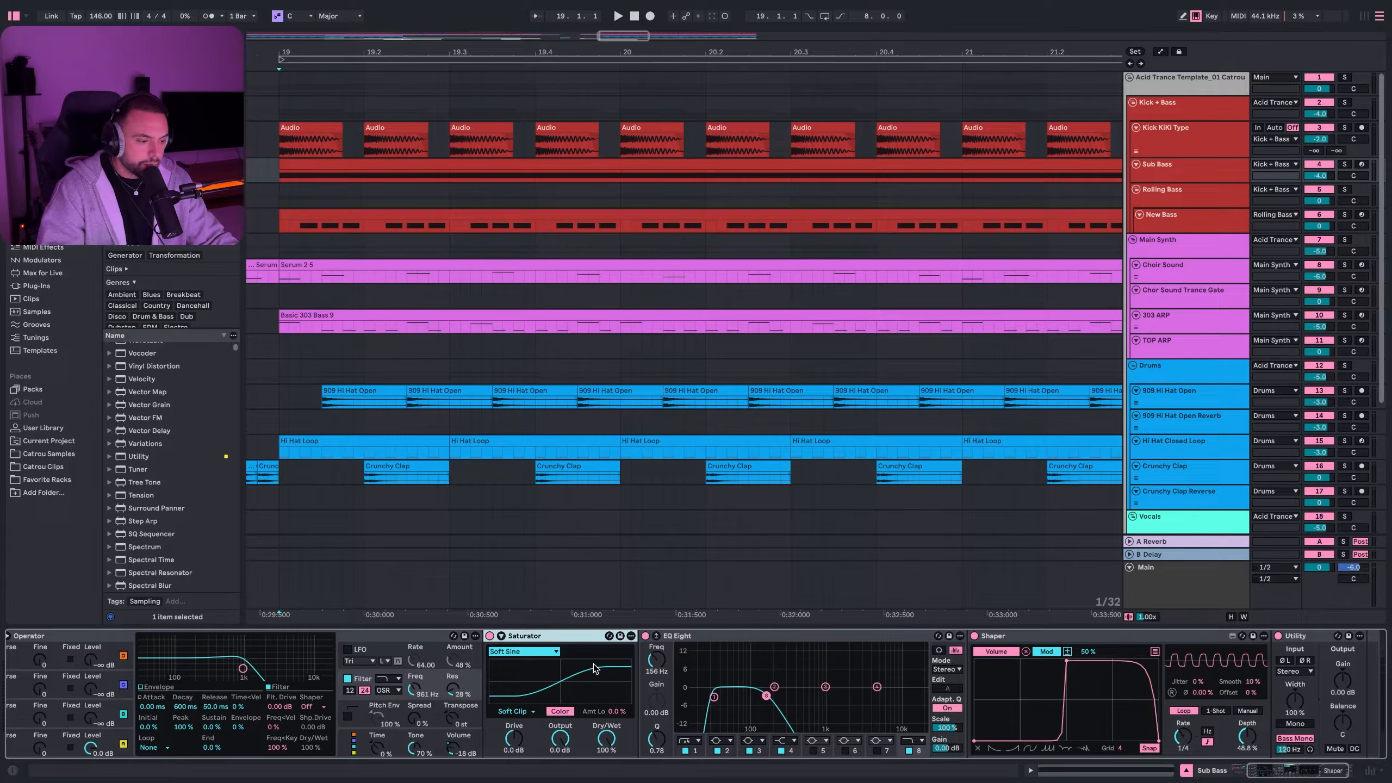
pyautogui.hscroll(2, 729, 644)
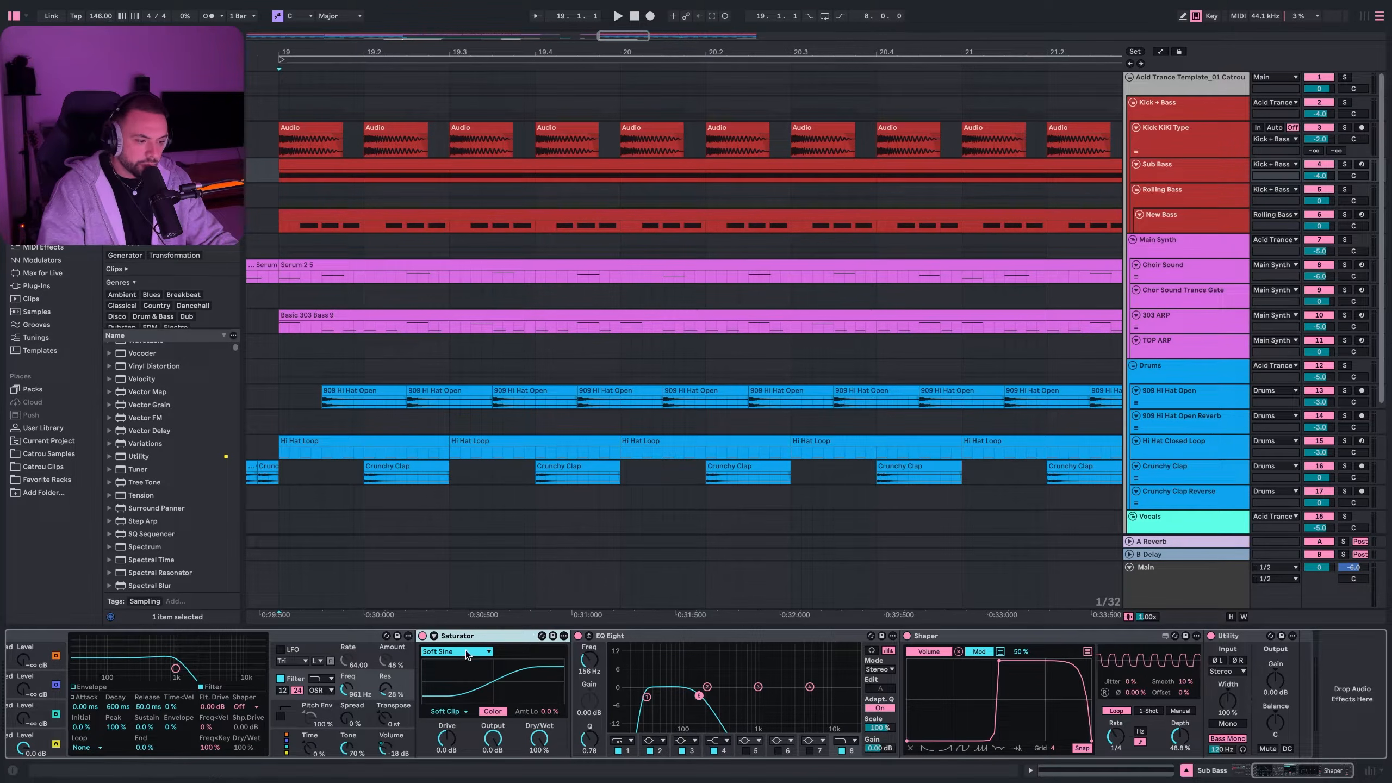
# - Solo and play the Sub Bass, comparing it with the Saturator bypassed and on
pyautogui.click(1344, 164)
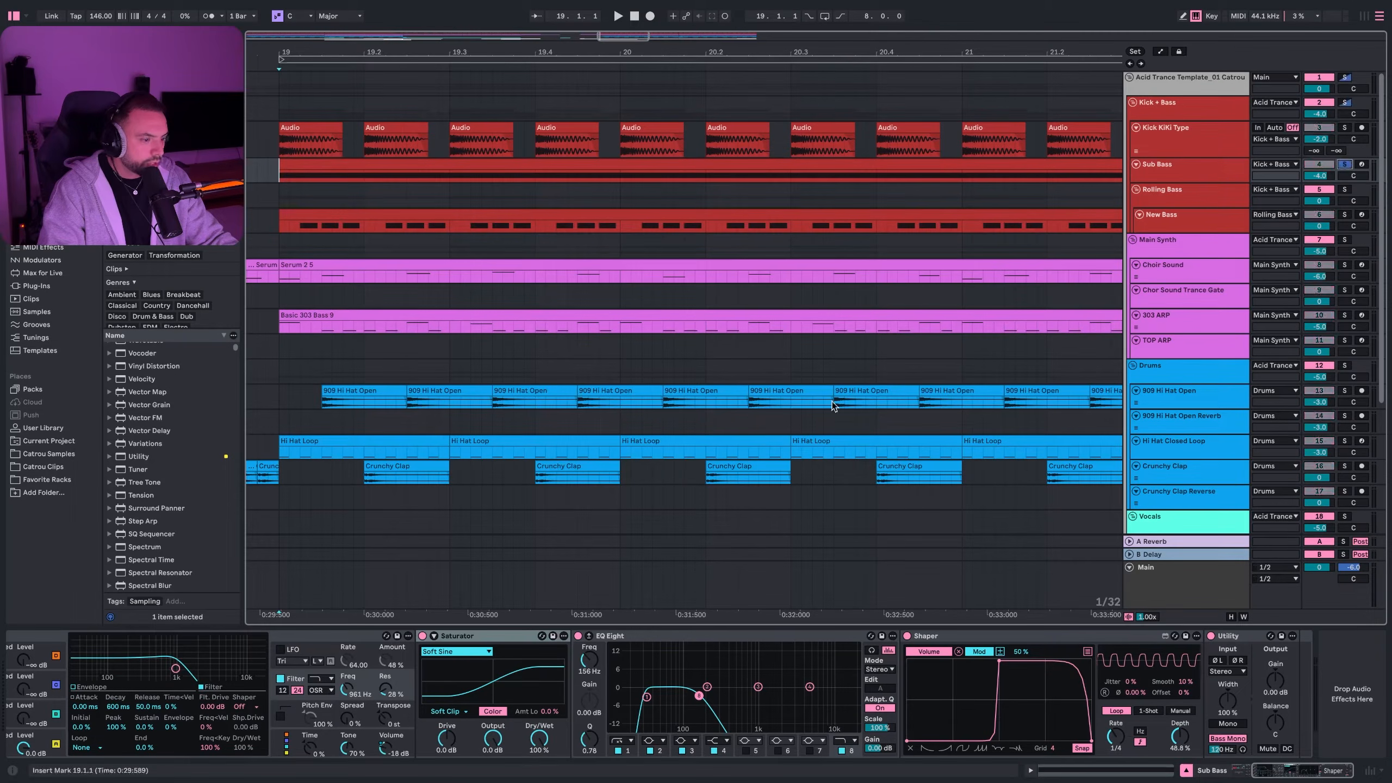
pyautogui.press('space')
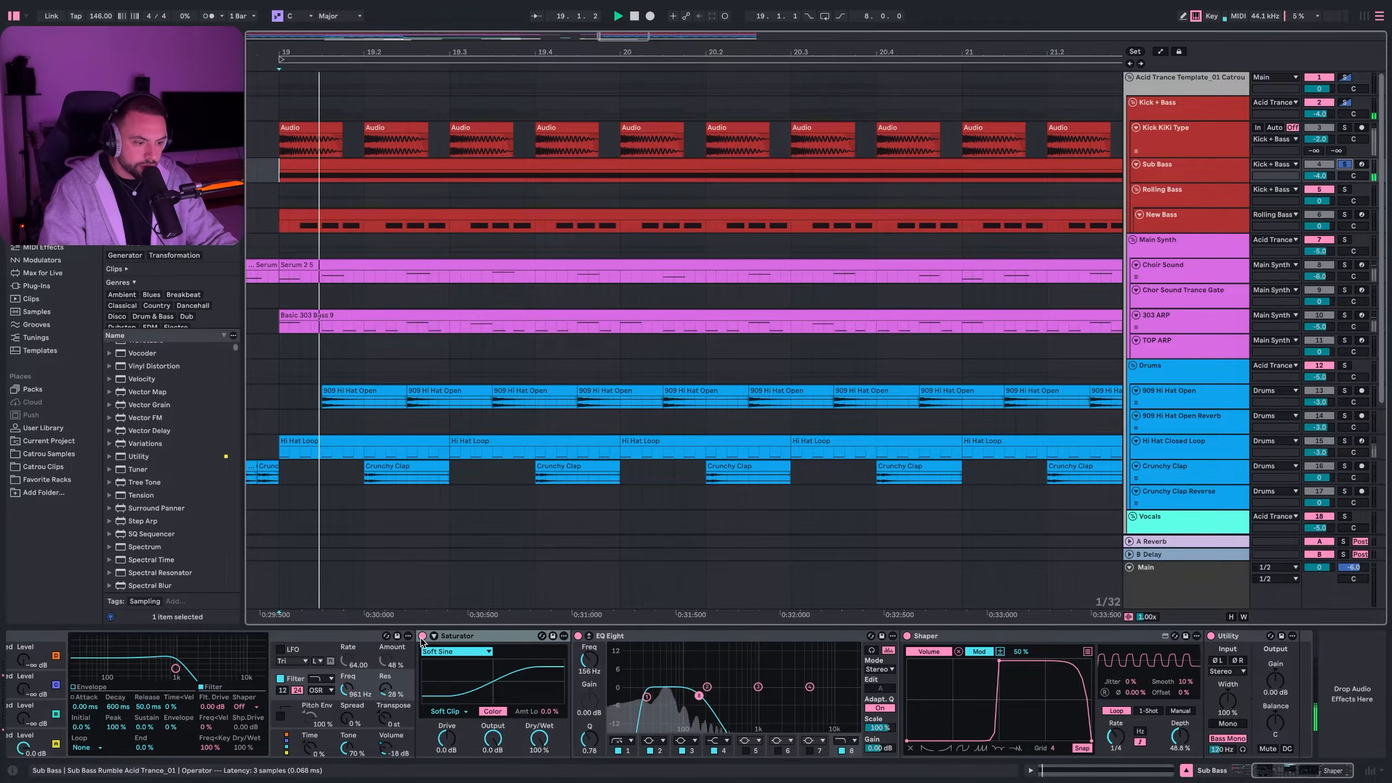
pyautogui.click(422, 635)
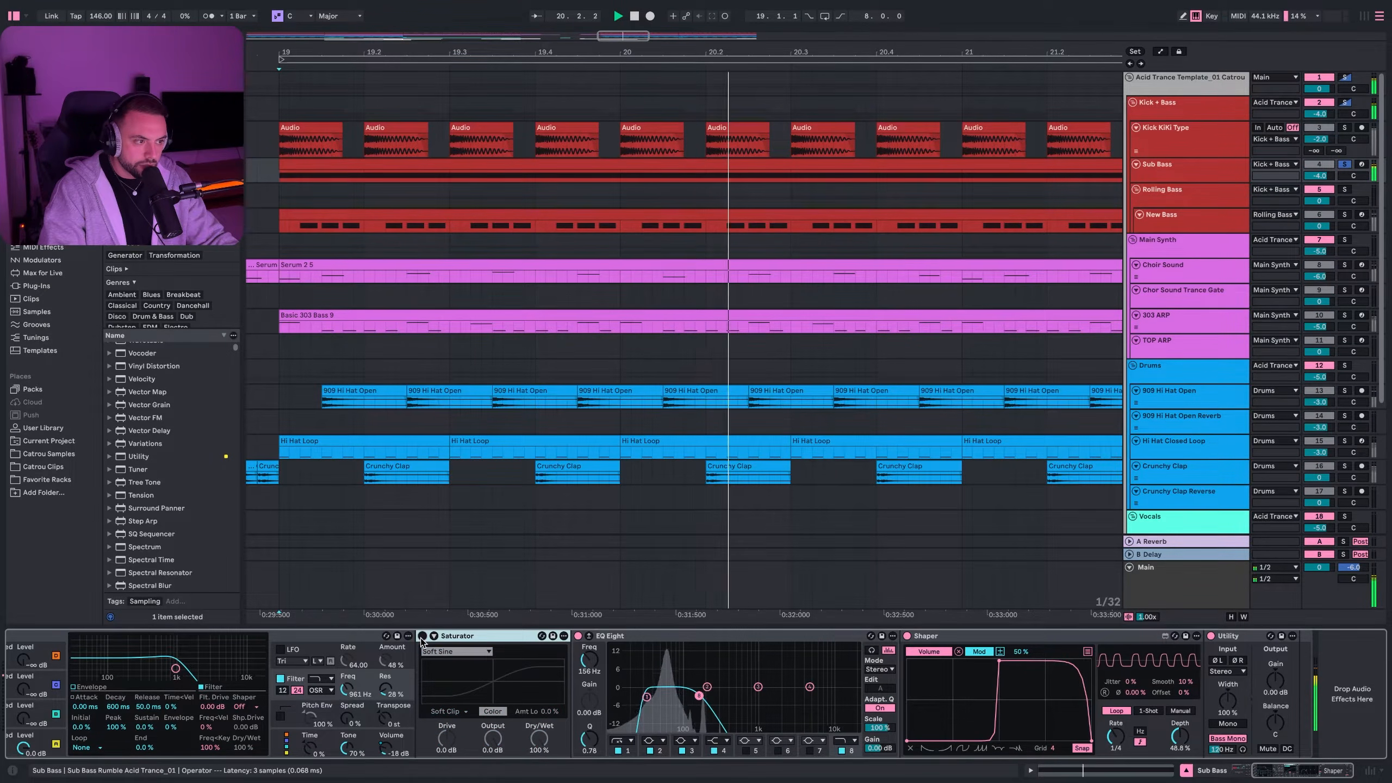
pyautogui.click(422, 637)
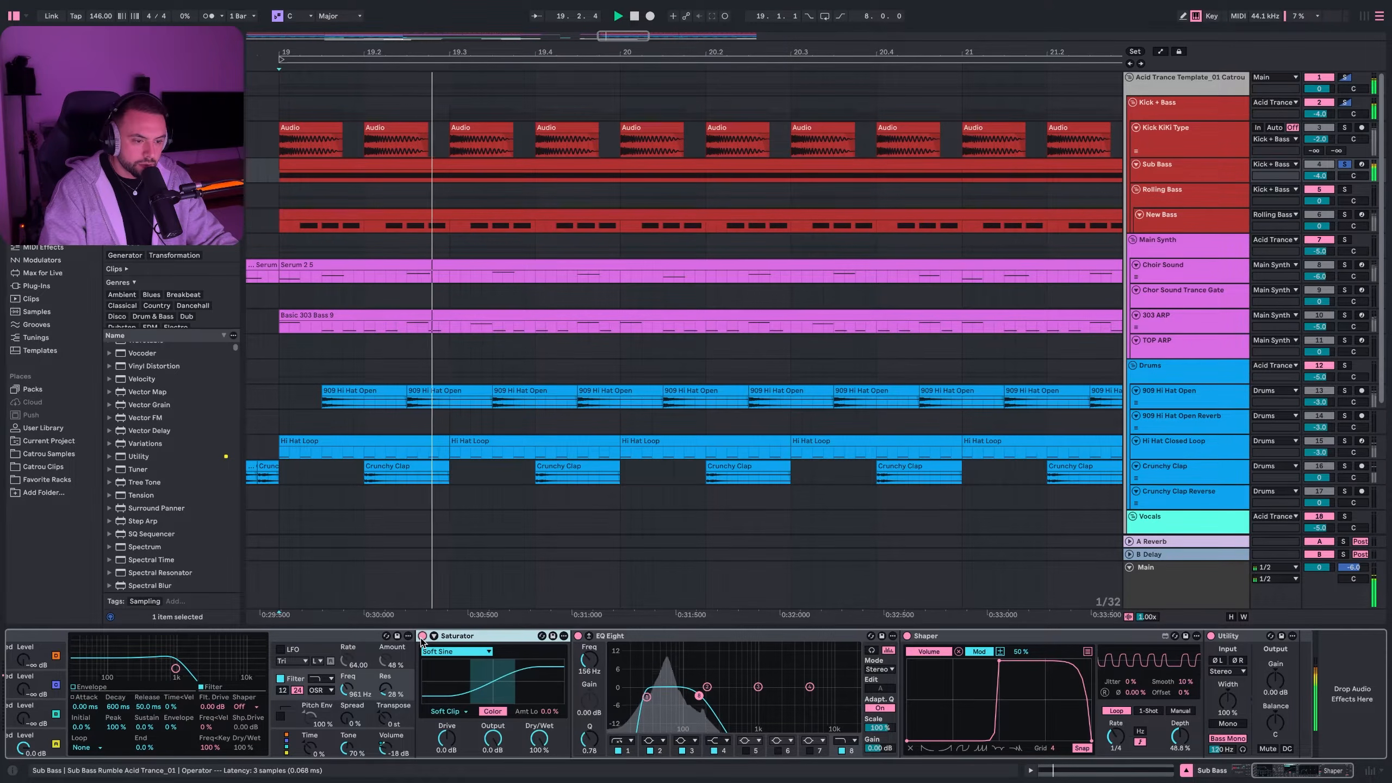
pyautogui.press('space')
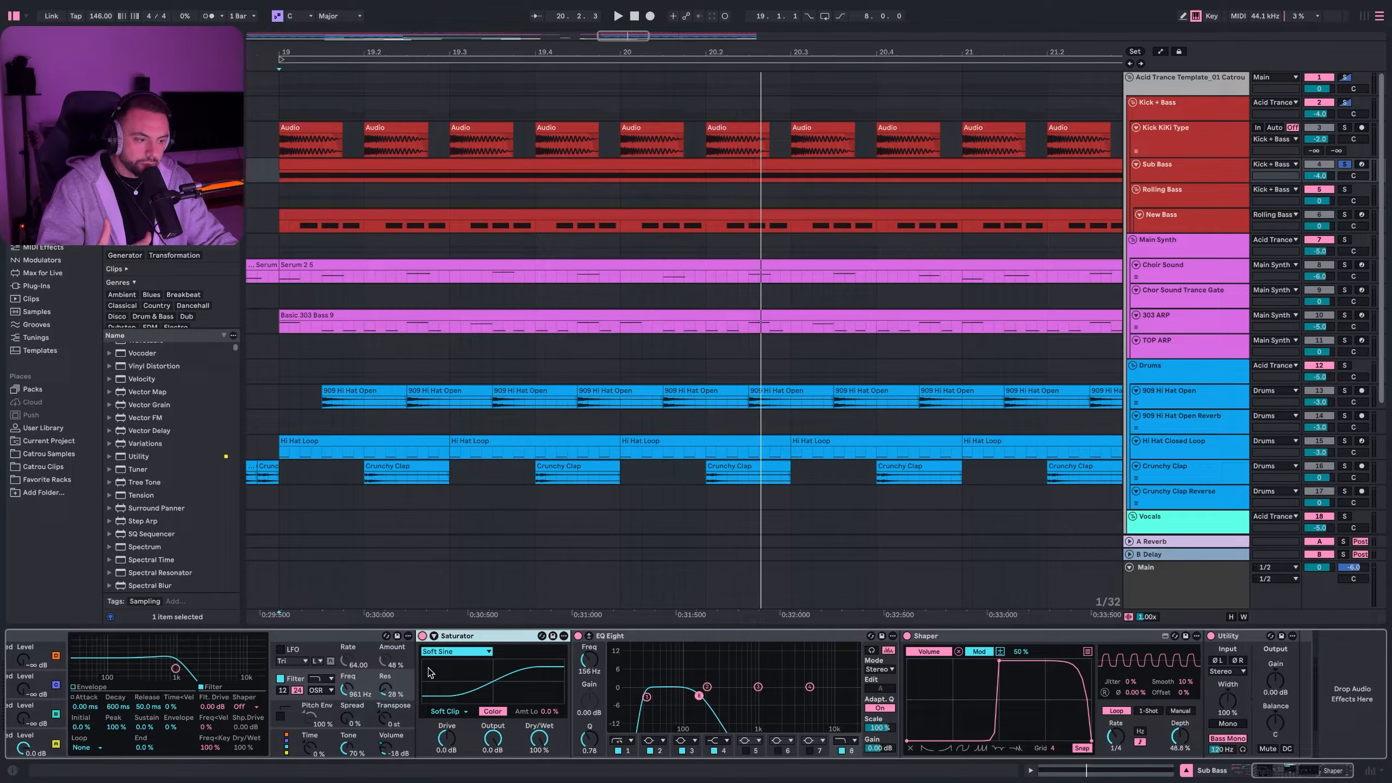
# - Inspect EQ Eight's 30 Hz low-cut, Shaper and Utility, then select Kick KiKi Type
pyautogui.click(724, 638)
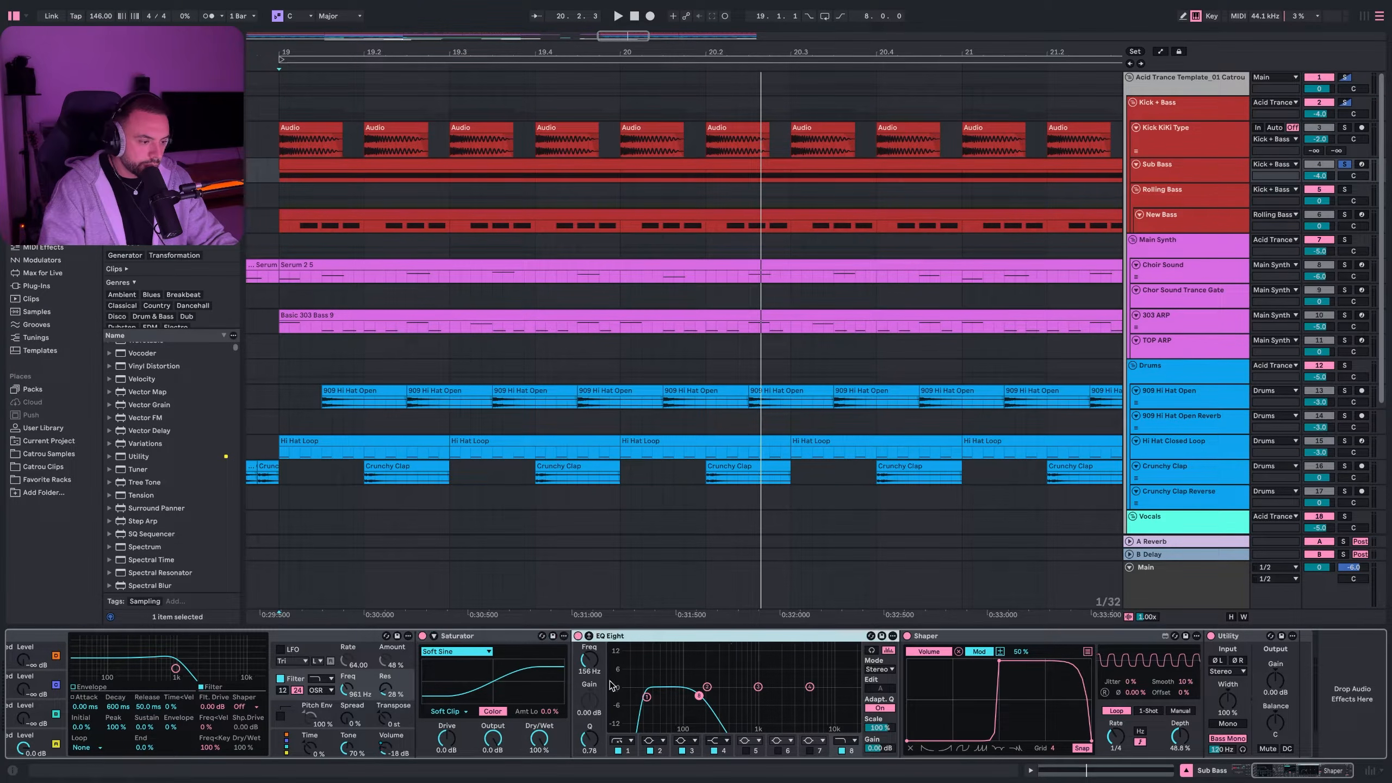
pyautogui.click(646, 696)
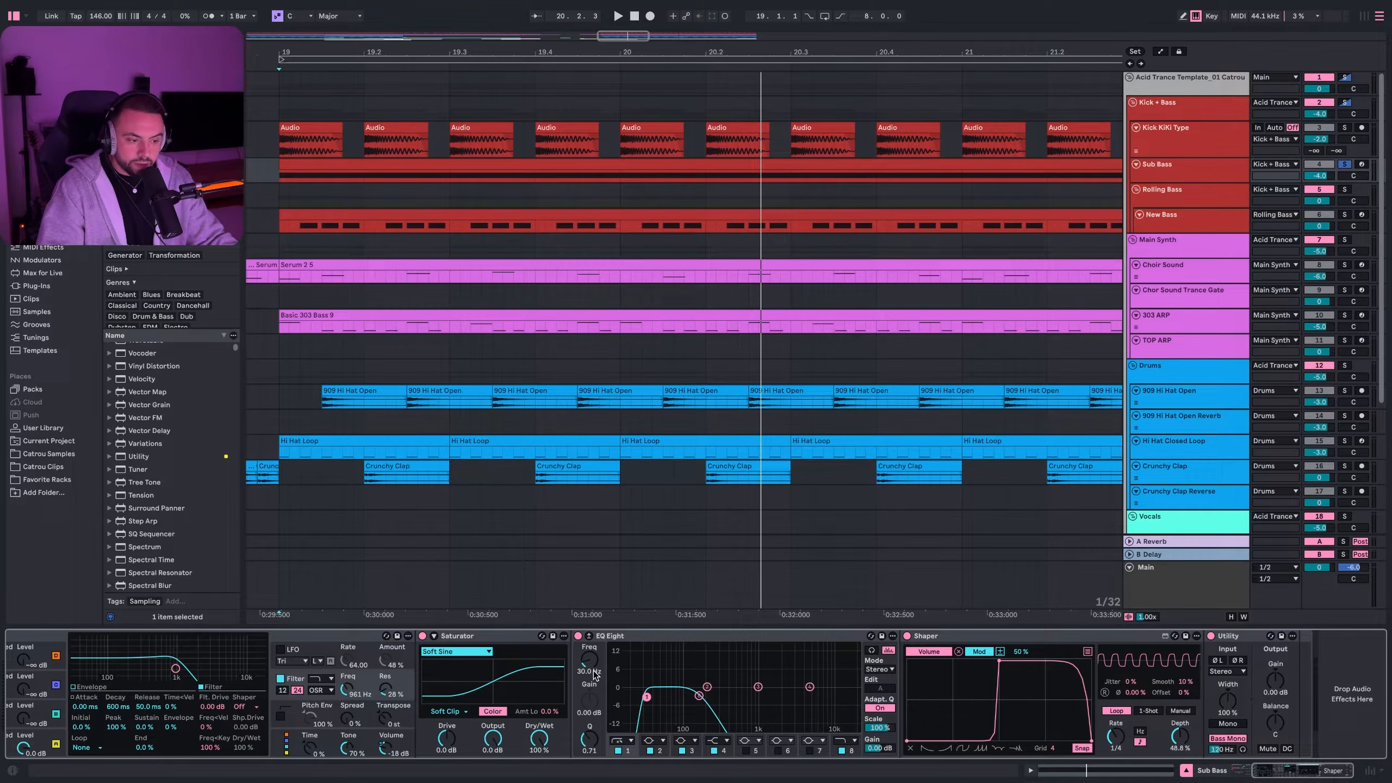
pyautogui.click(729, 636)
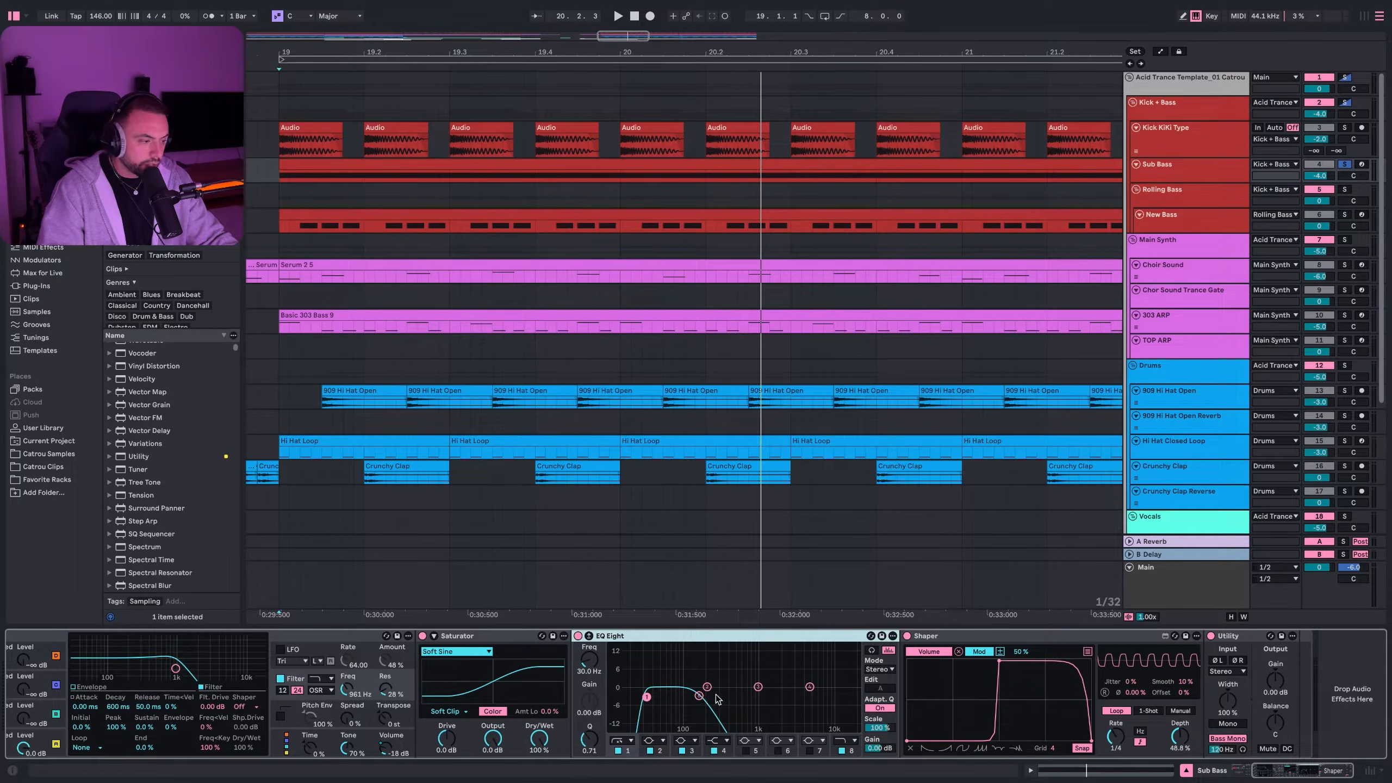
pyautogui.click(1043, 638)
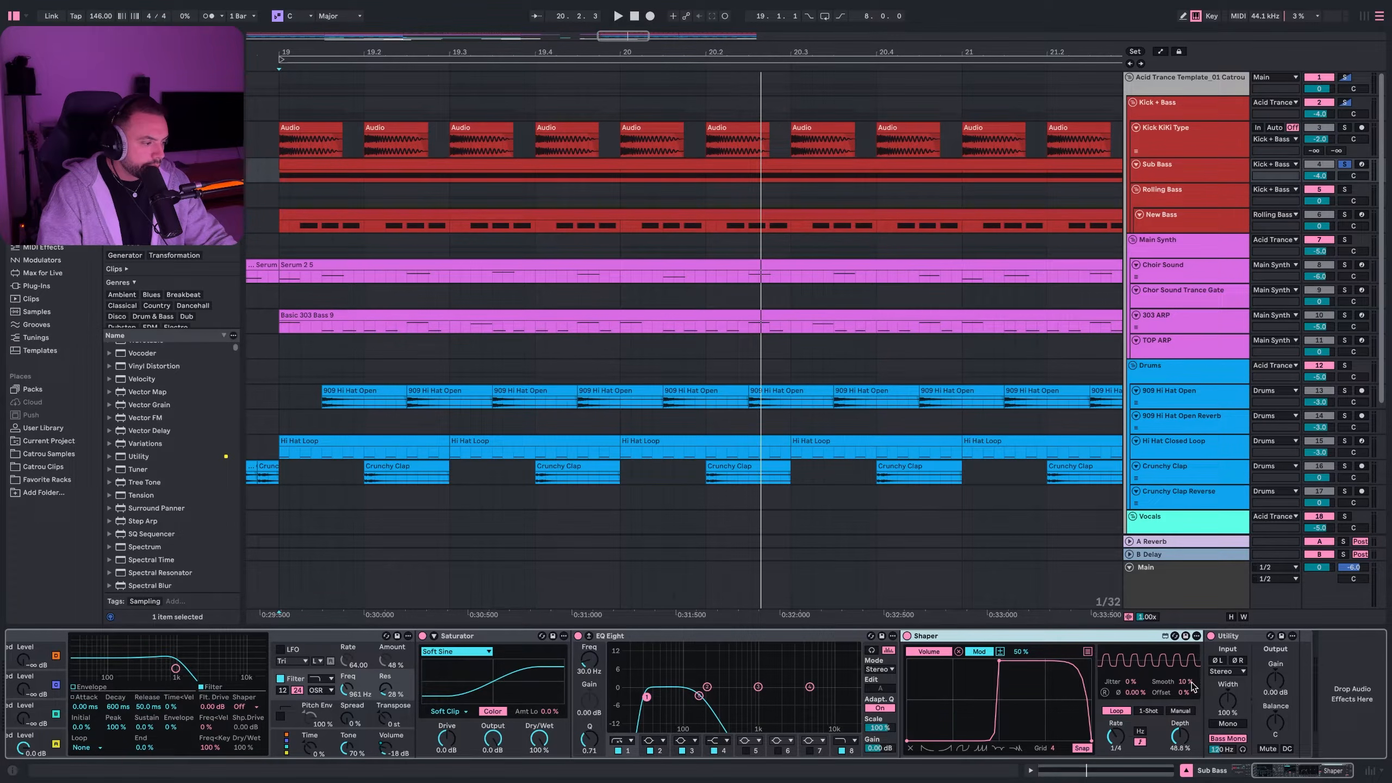
pyautogui.click(1263, 639)
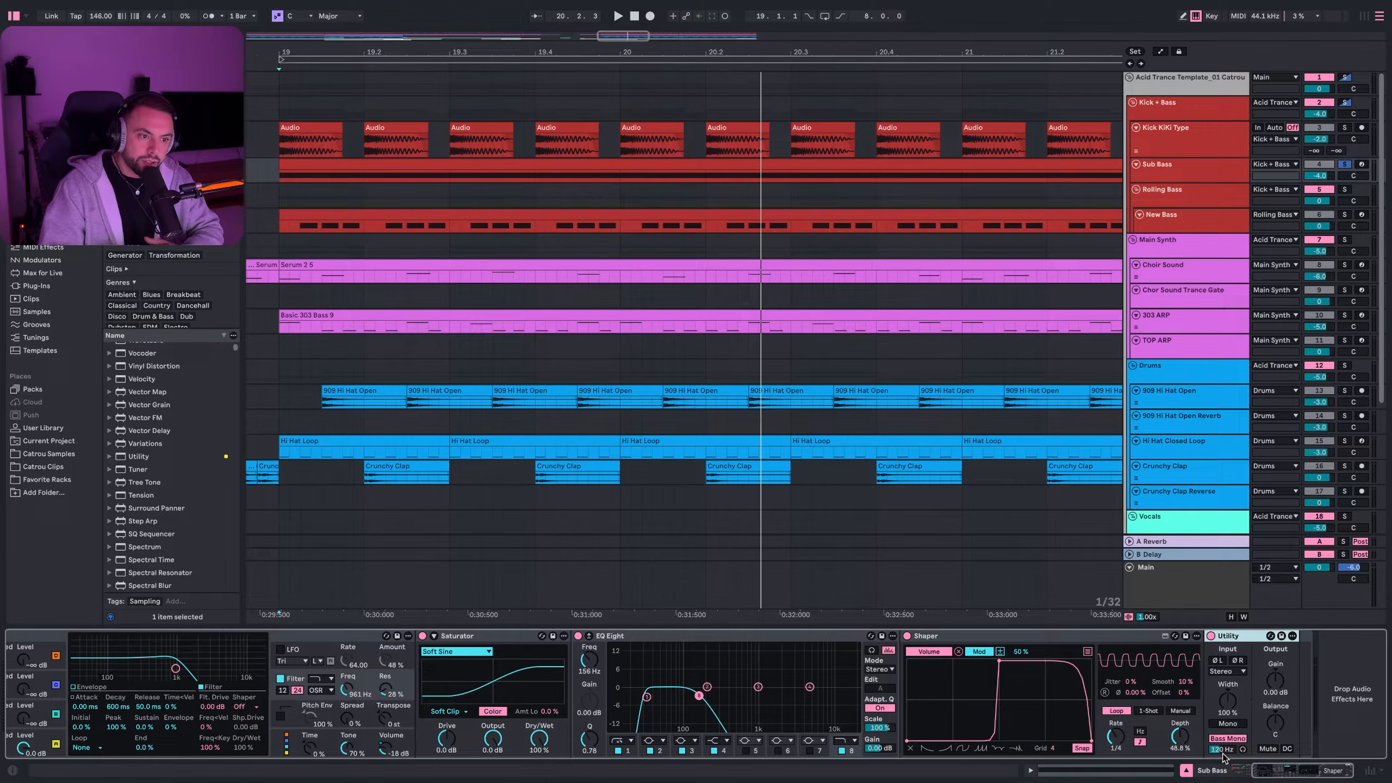
pyautogui.click(282, 142)
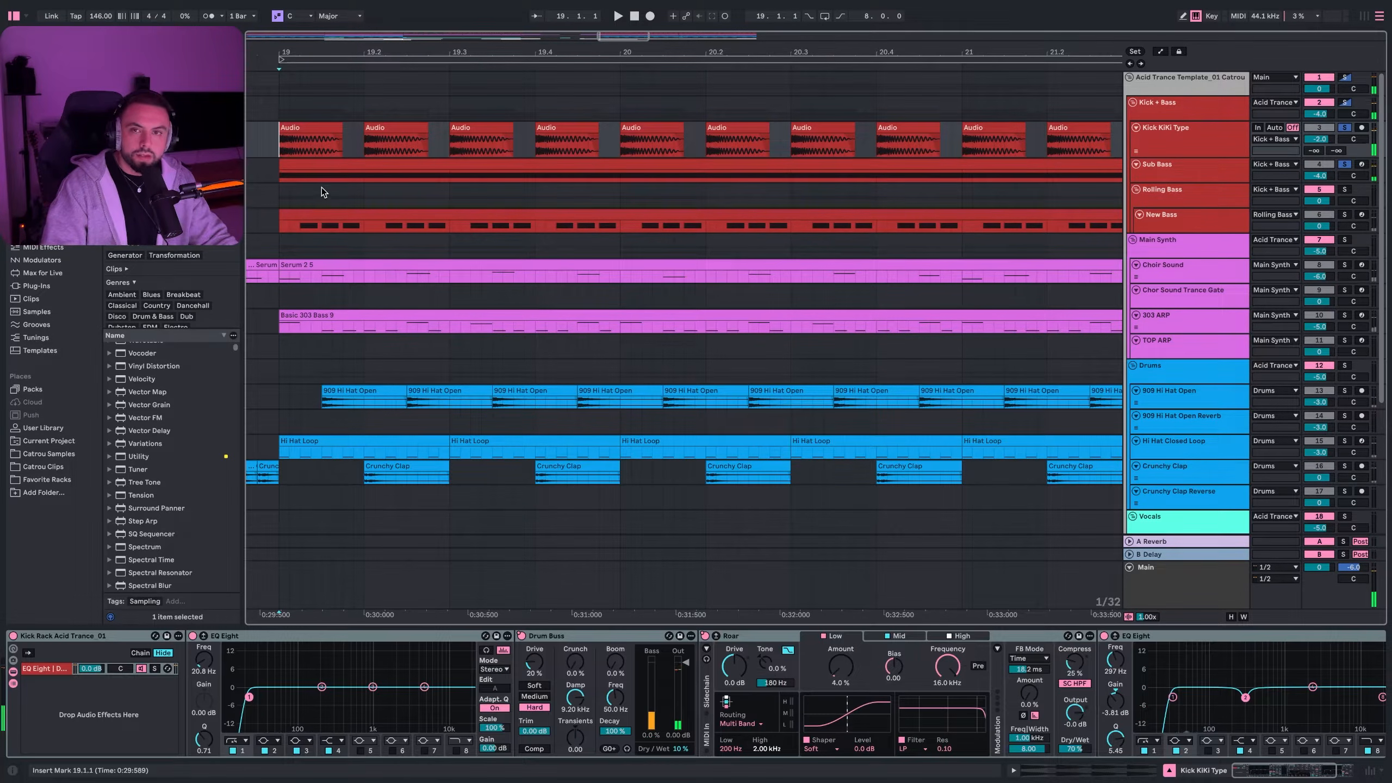
# - Play and stop from bar 19, then select New Bass and zoom out
pyautogui.press('space')
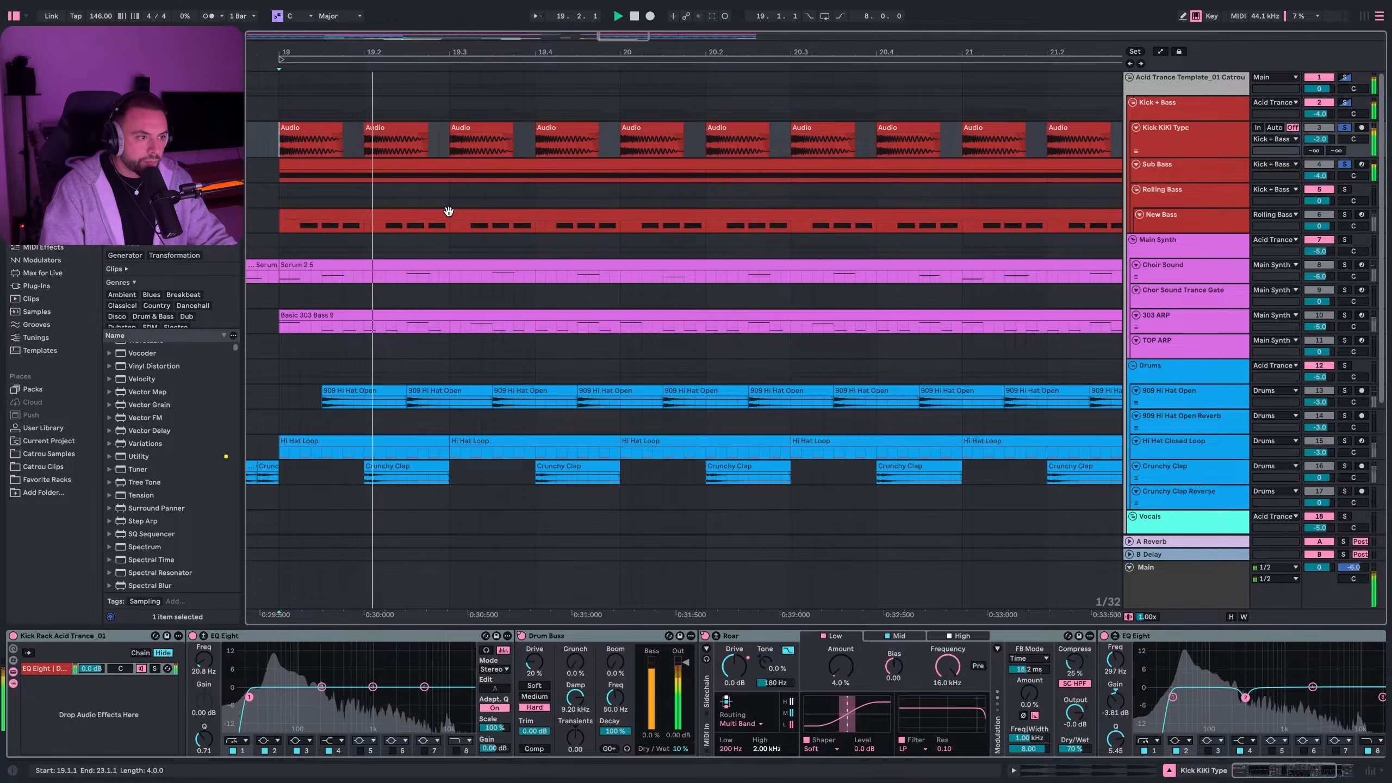
pyautogui.press('space')
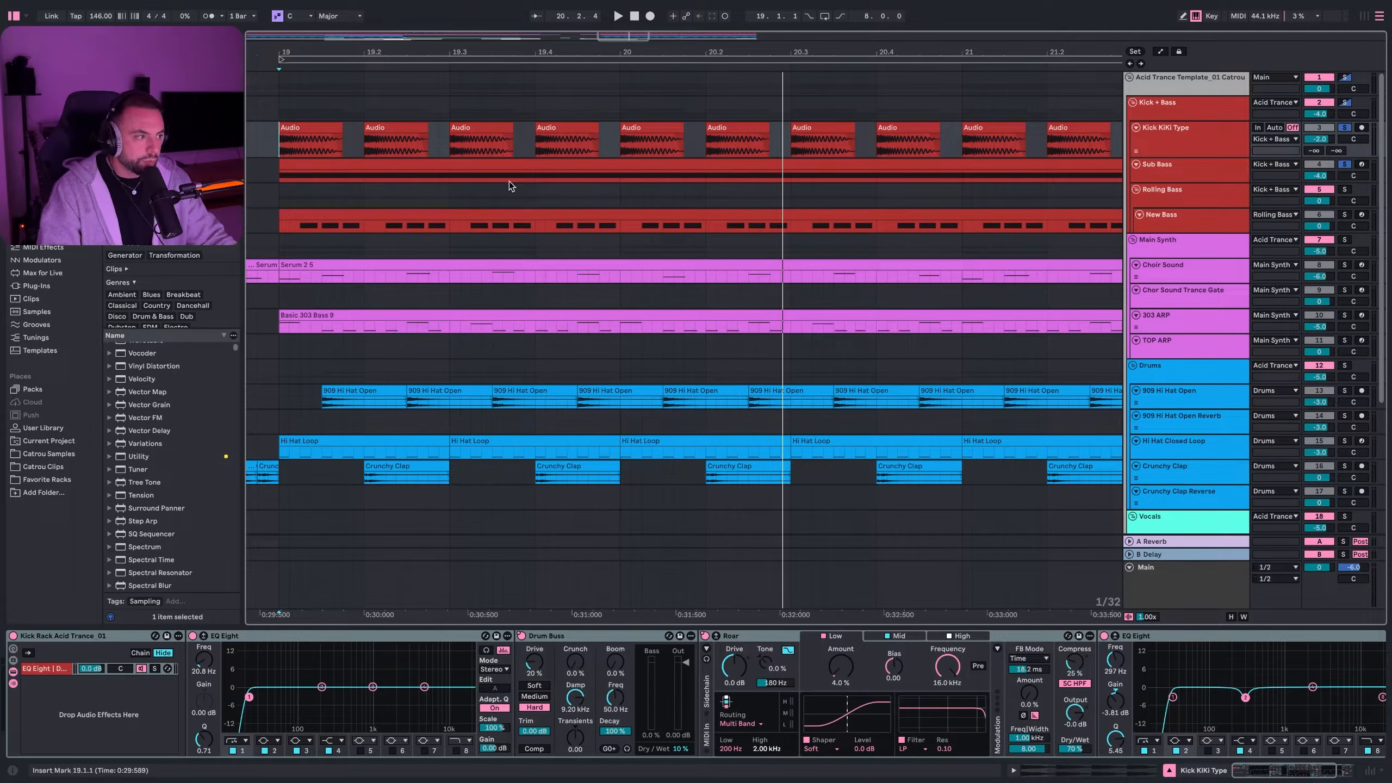
pyautogui.click(506, 222)
pyautogui.press('-')
pyautogui.press('-')
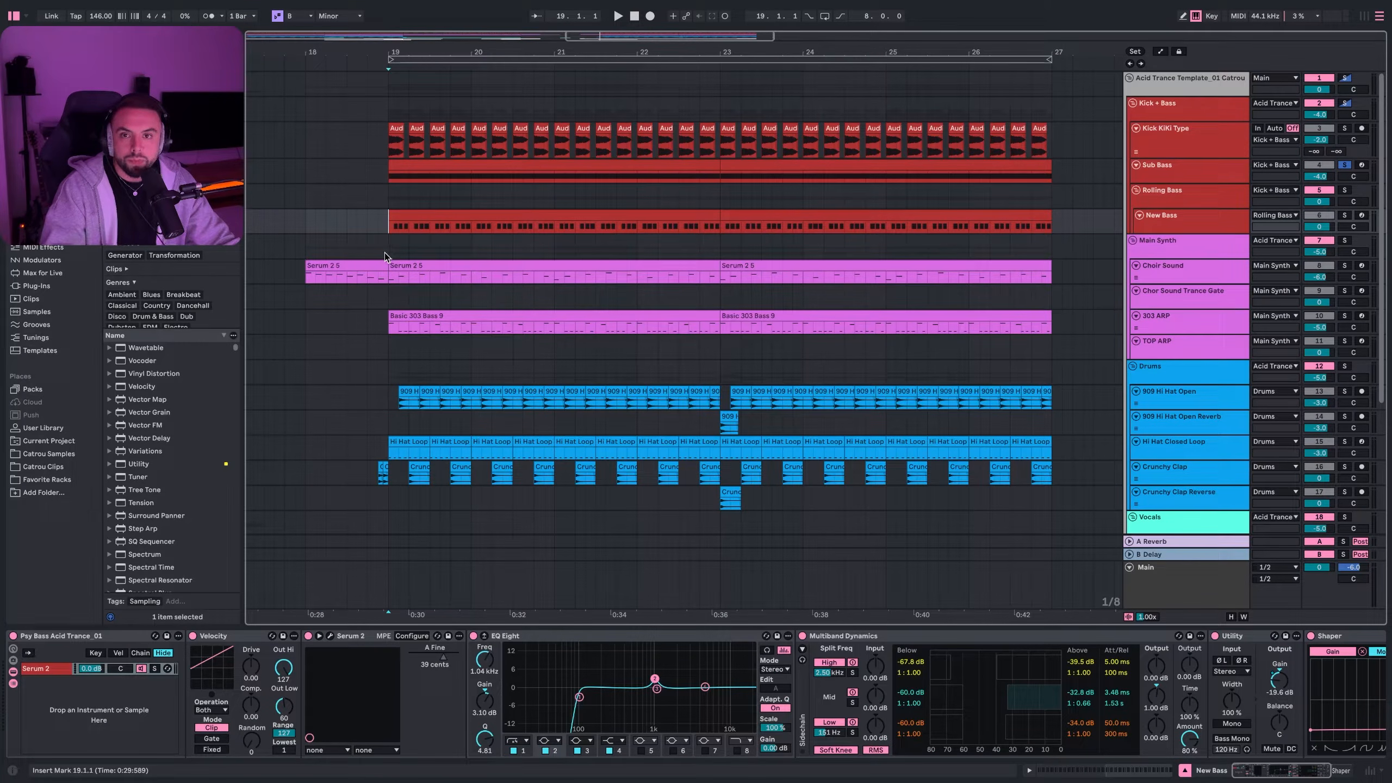
# - Solo the Rolling Bass in the Main Synth group, play it, then select New Bass
pyautogui.click(397, 240)
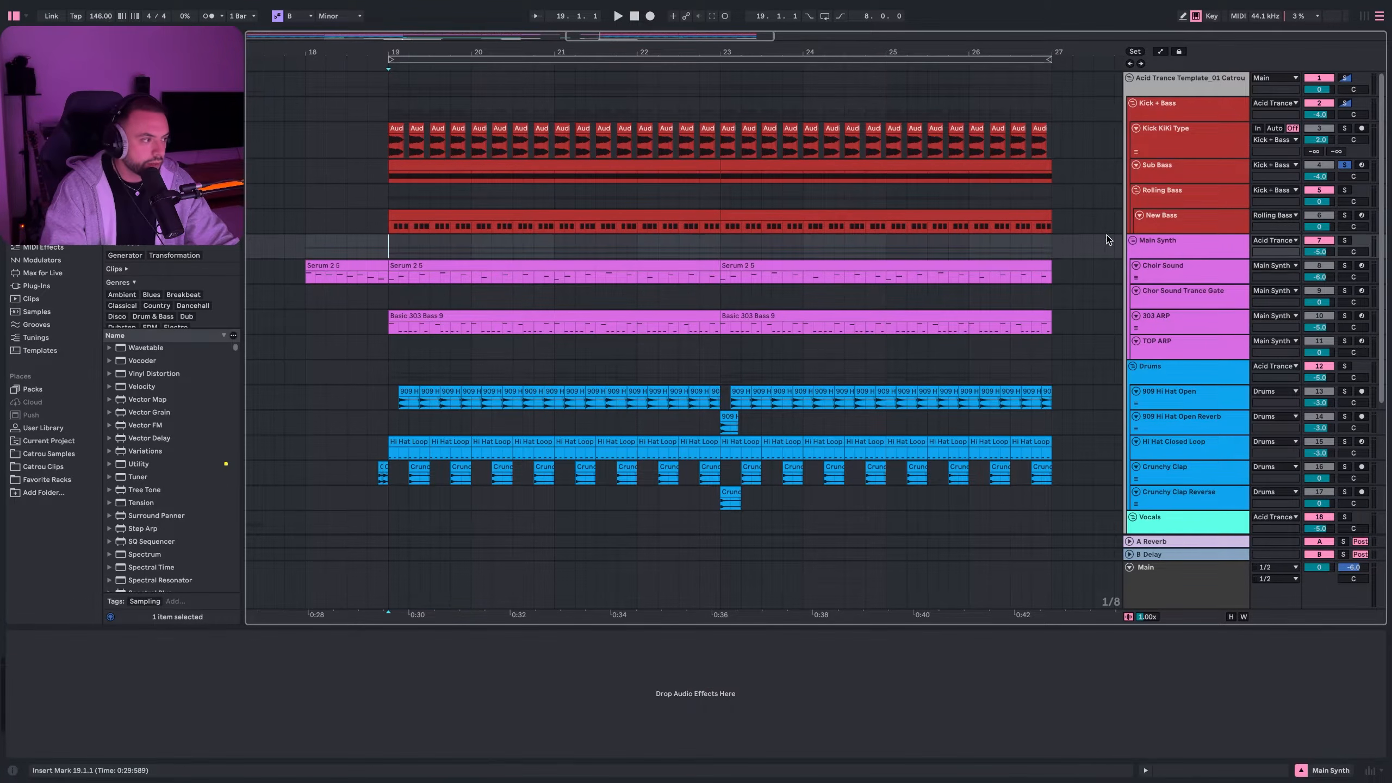
pyautogui.click(1344, 190)
pyautogui.press('space')
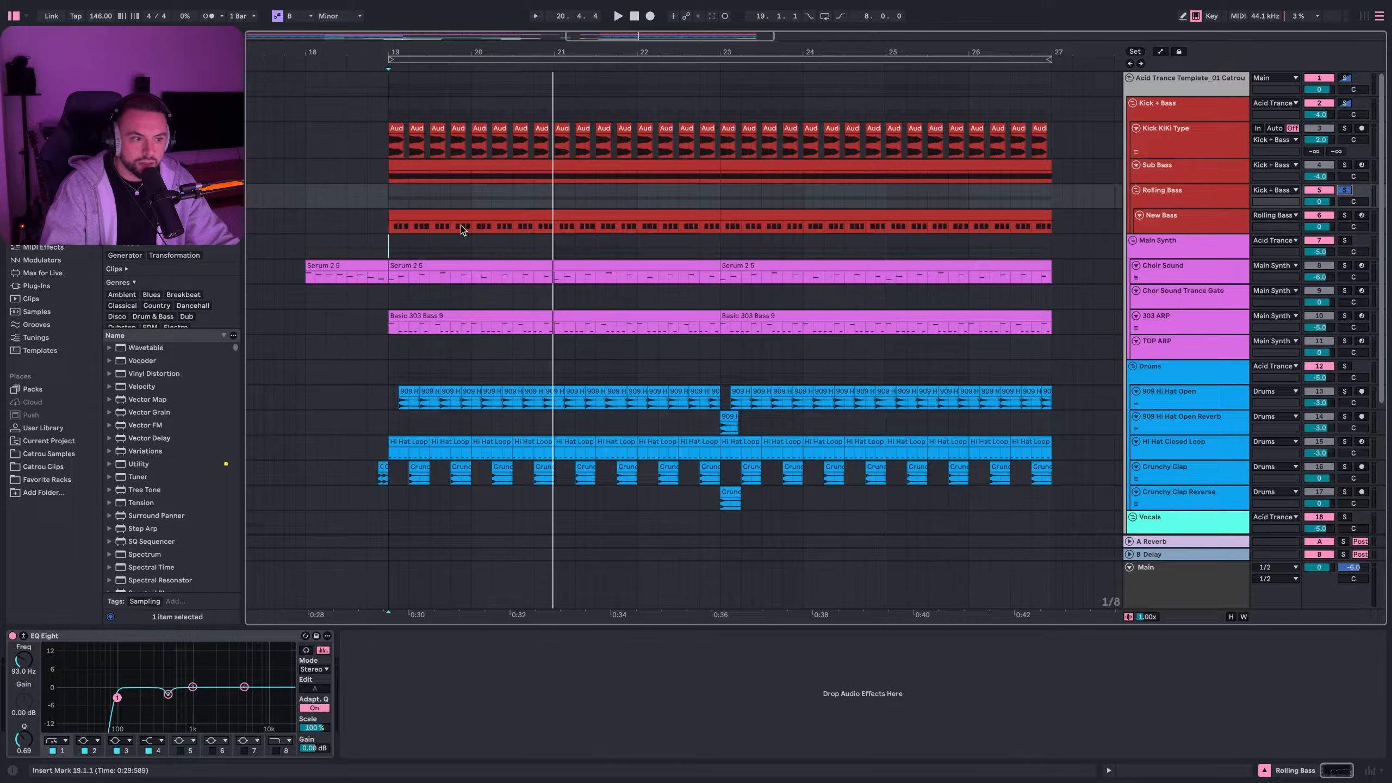
pyautogui.click(368, 236)
# - Open the New Bass clip in the MIDI editor, zoom in, and select the first B2 note
pyautogui.doubleClick(400, 226)
pyautogui.click(311, 459)
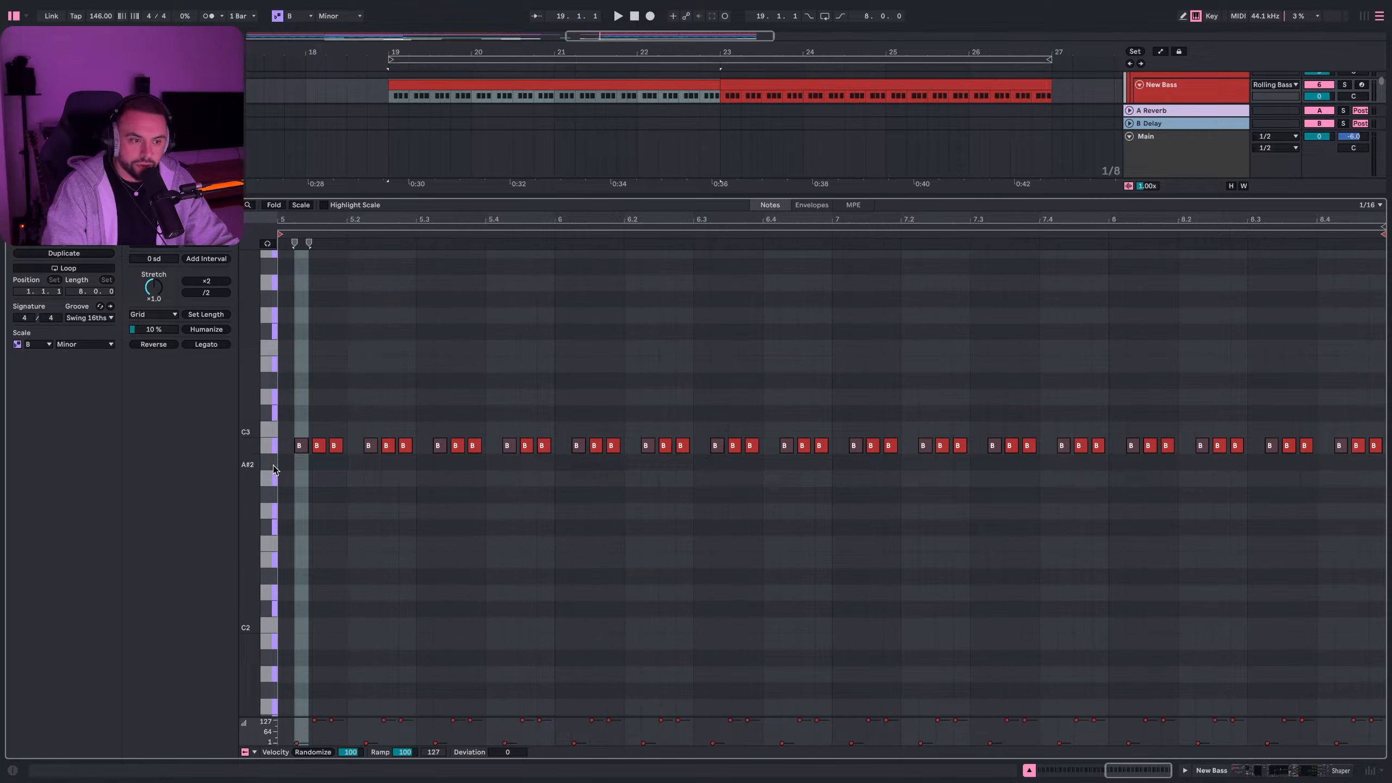
pyautogui.scroll(3, 301, 455)
pyautogui.scroll(4, 296, 455)
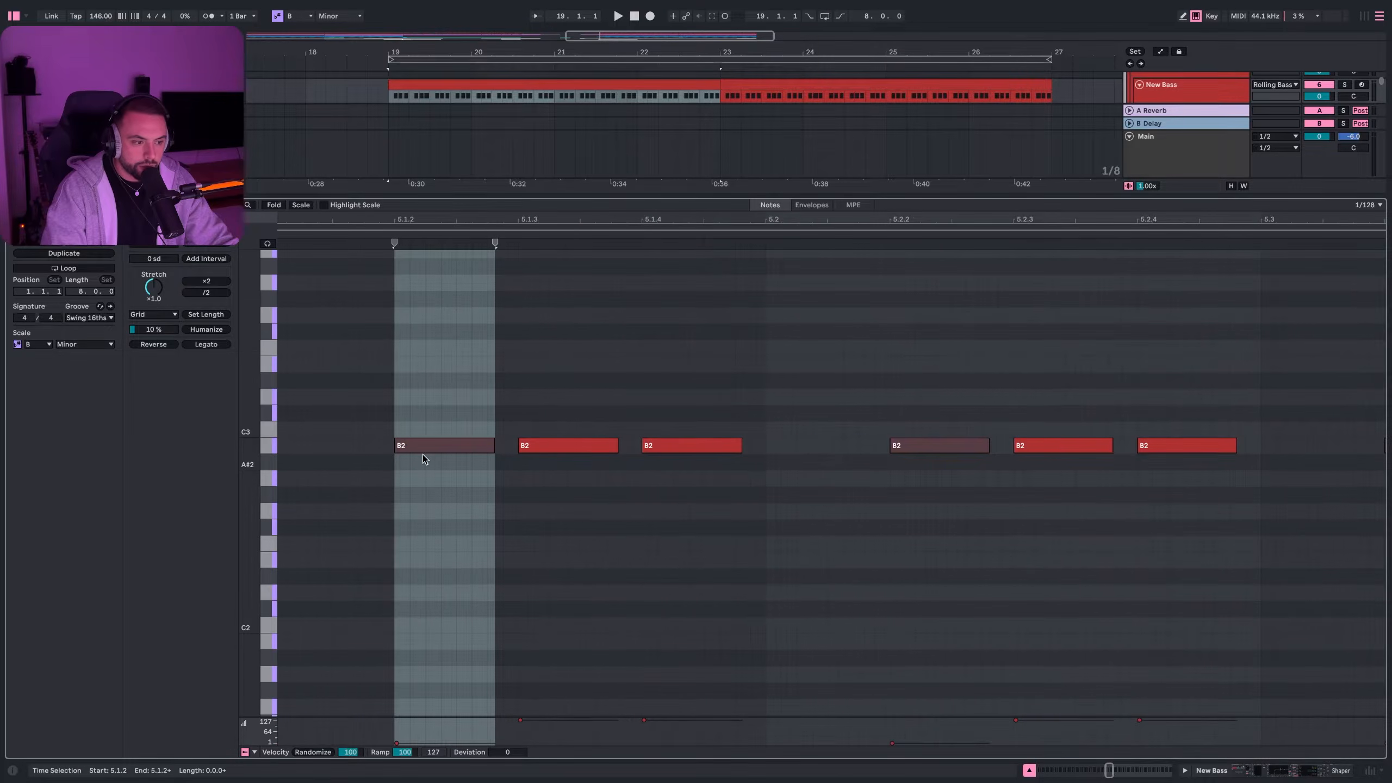
pyautogui.scroll(4, 430, 458)
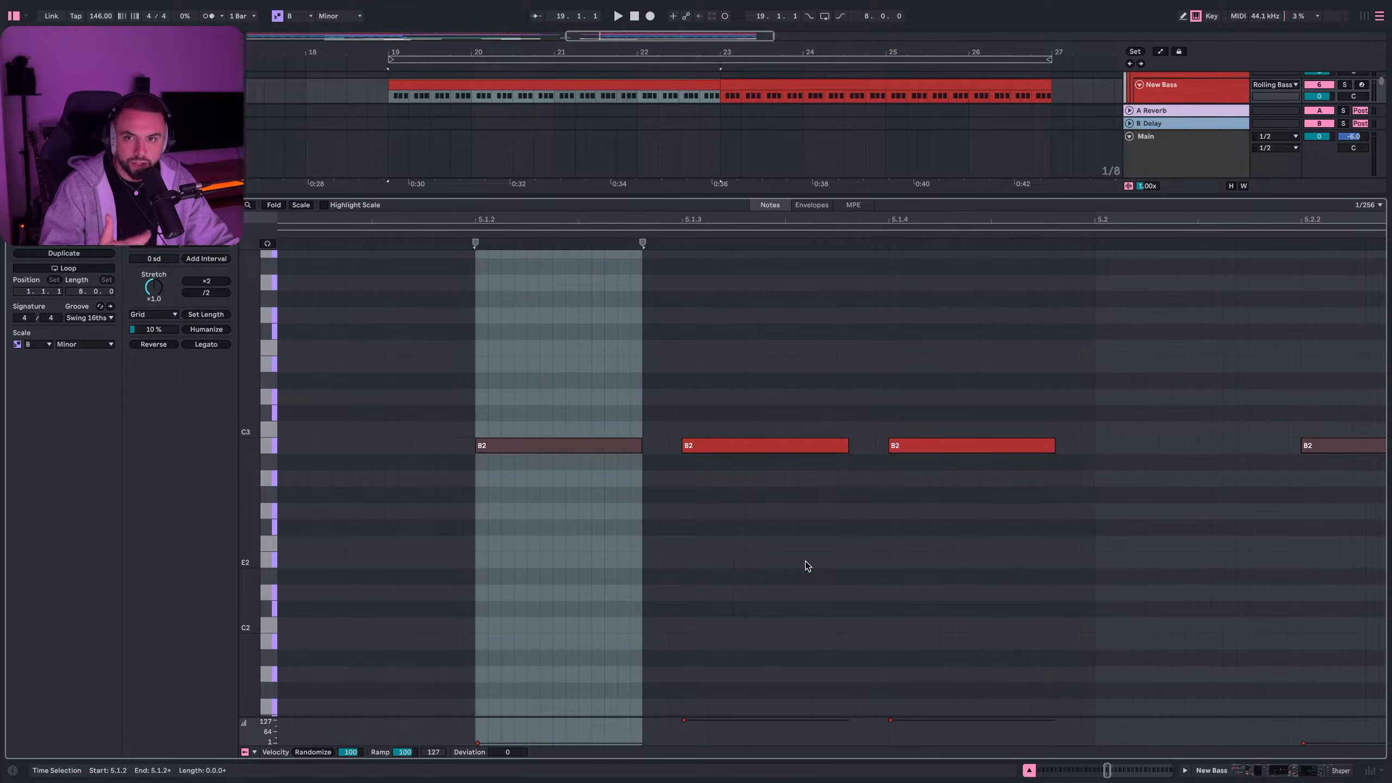
pyautogui.click(560, 447)
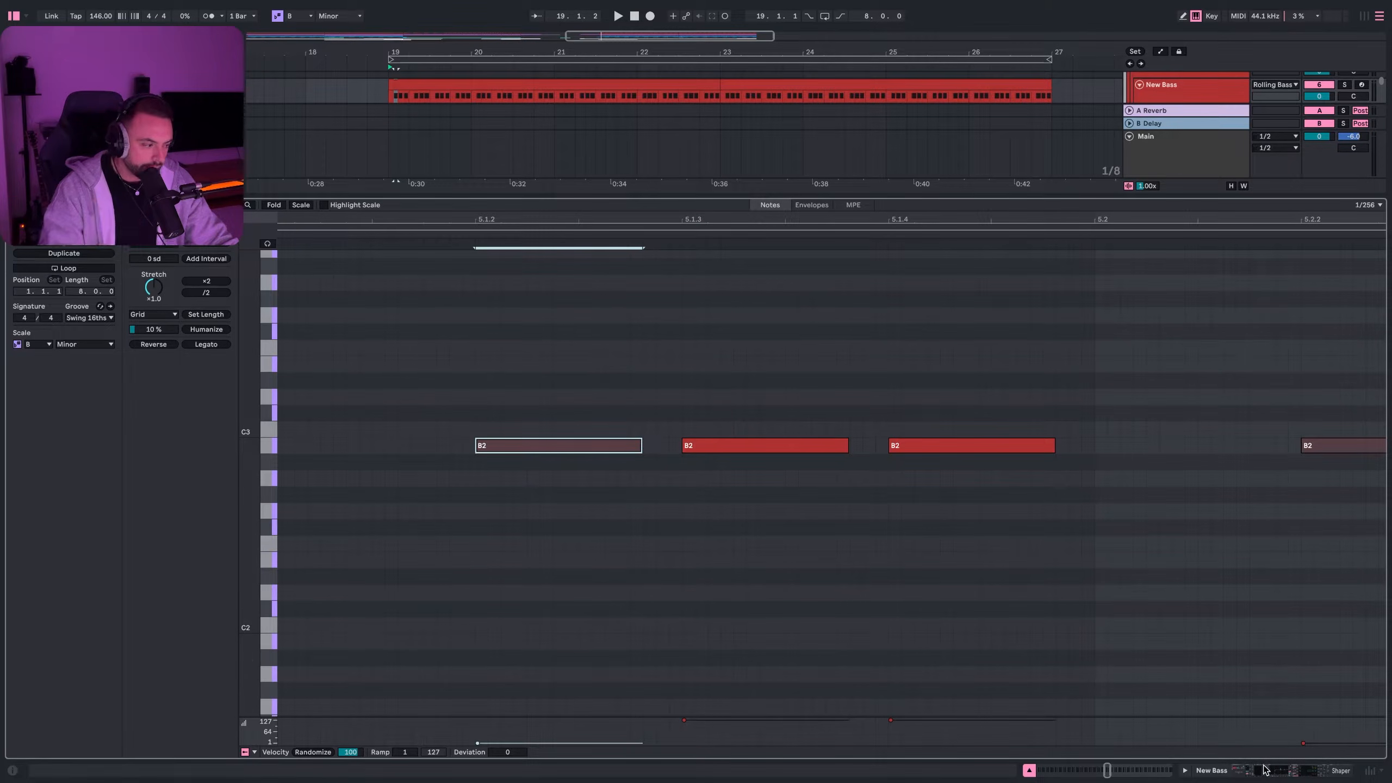
# - Return to the arrangement and select the New Bass clip from bar 19 to 23
pyautogui.hotkey('ctrl', 'alt', 'e')
pyautogui.scroll(3, 882, 514)
pyautogui.click(556, 213)
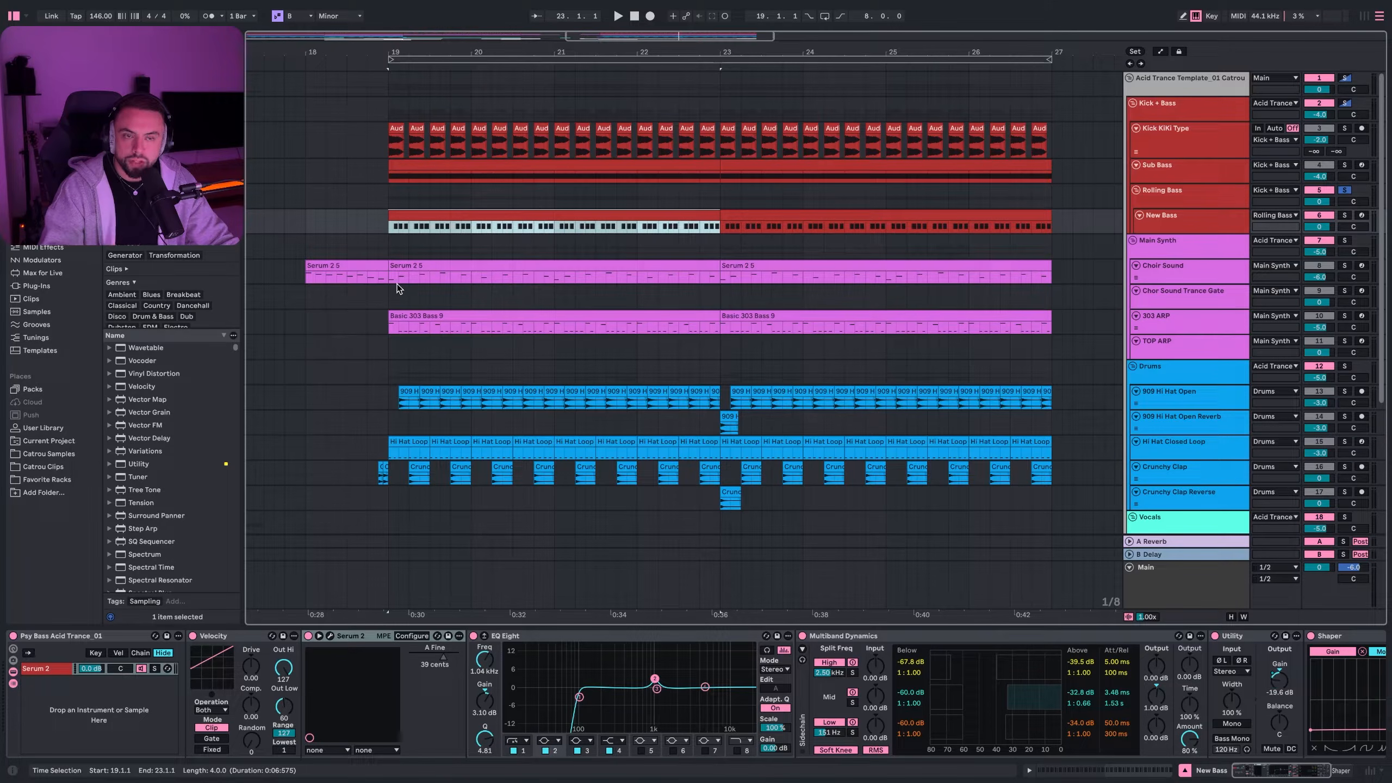
# - Open New Bass's Serum 2 editor on the Psy Bass Acid Trance_01 preset
pyautogui.click(245, 637)
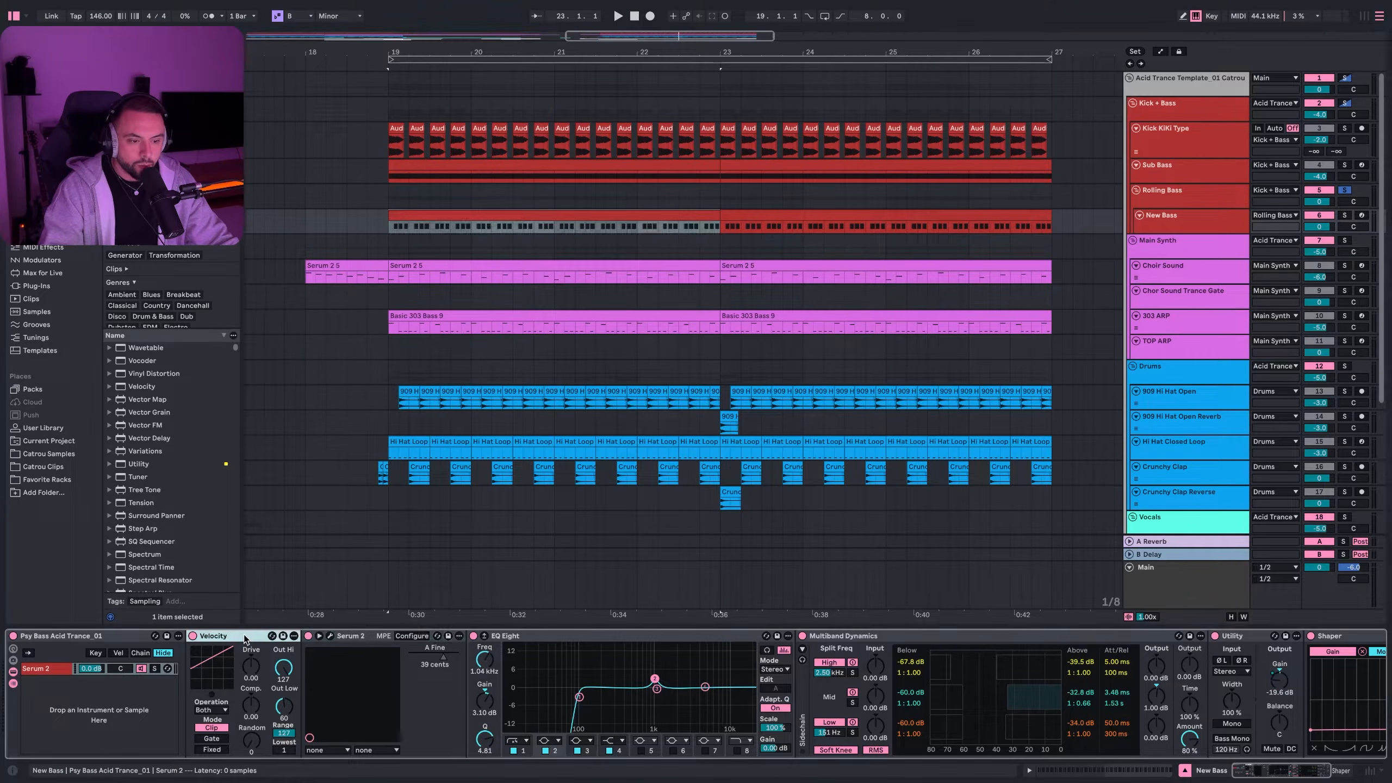
pyautogui.click(330, 637)
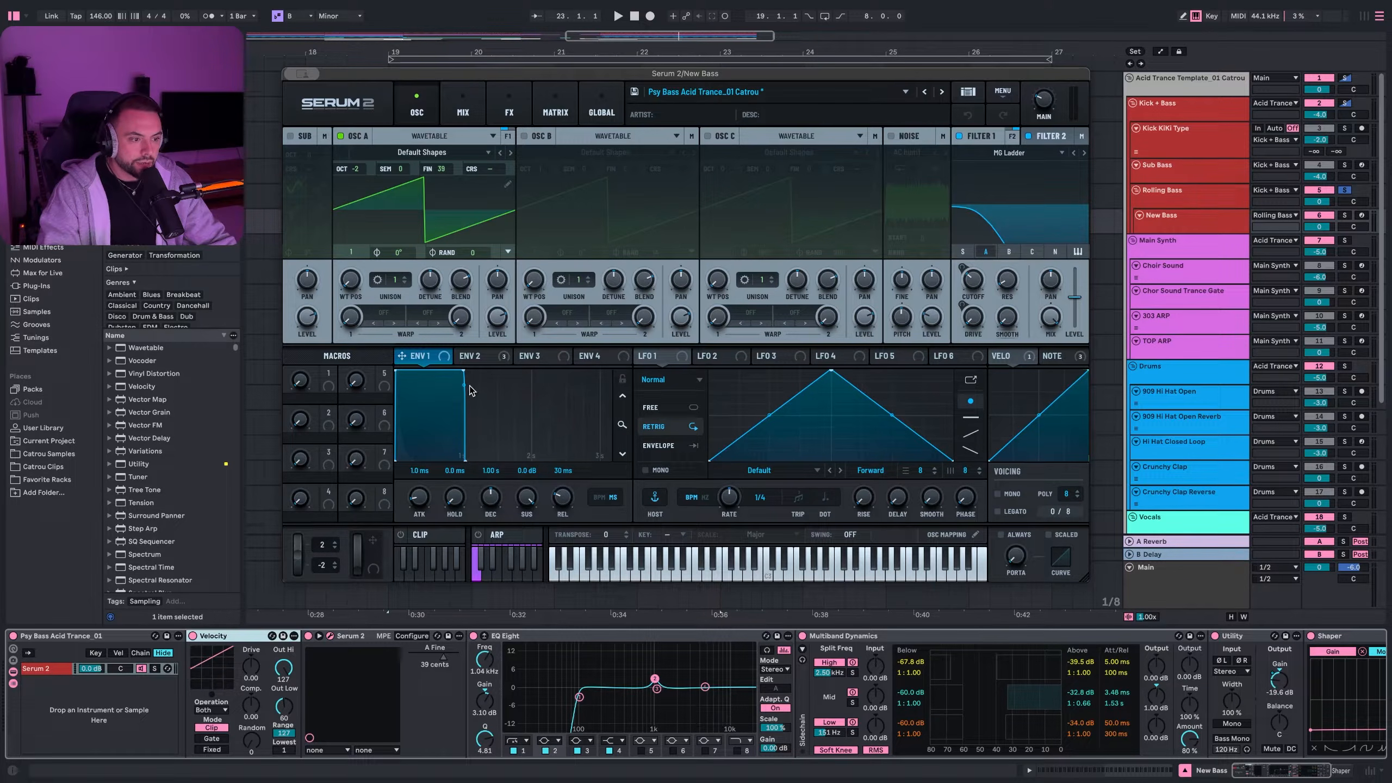
# - Show Envelope 2 and change Filter 2's type to Diffusor
pyautogui.click(488, 357)
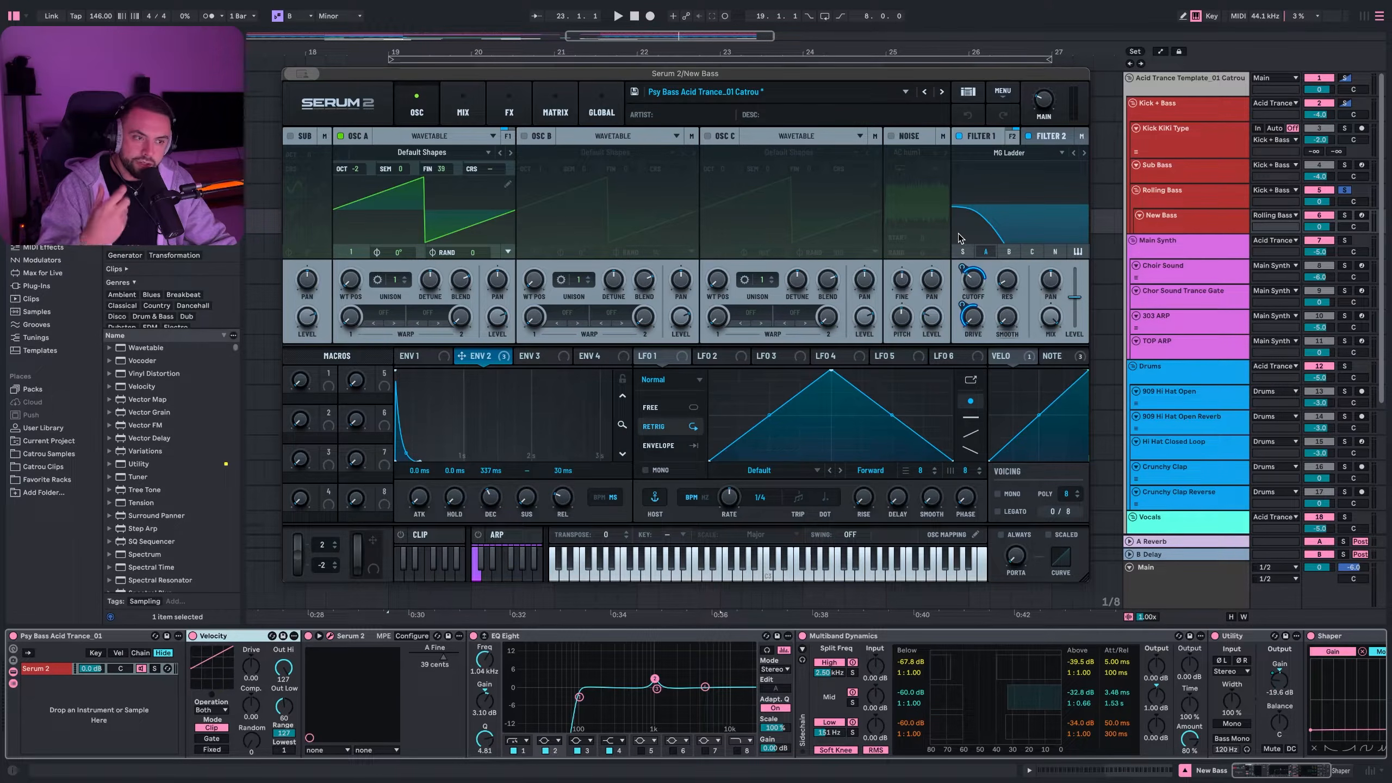
pyautogui.scroll(-1, 1047, 158)
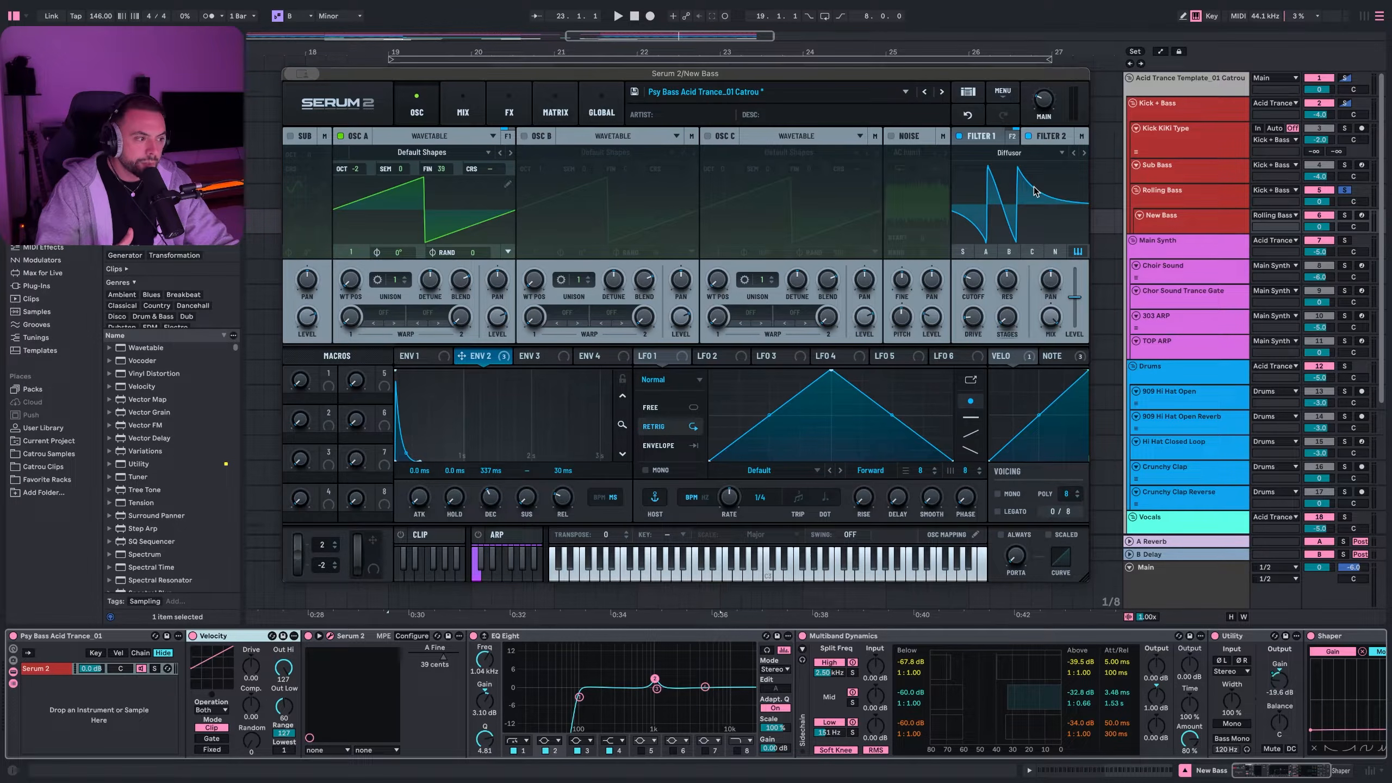
pyautogui.moveTo(1007, 282)
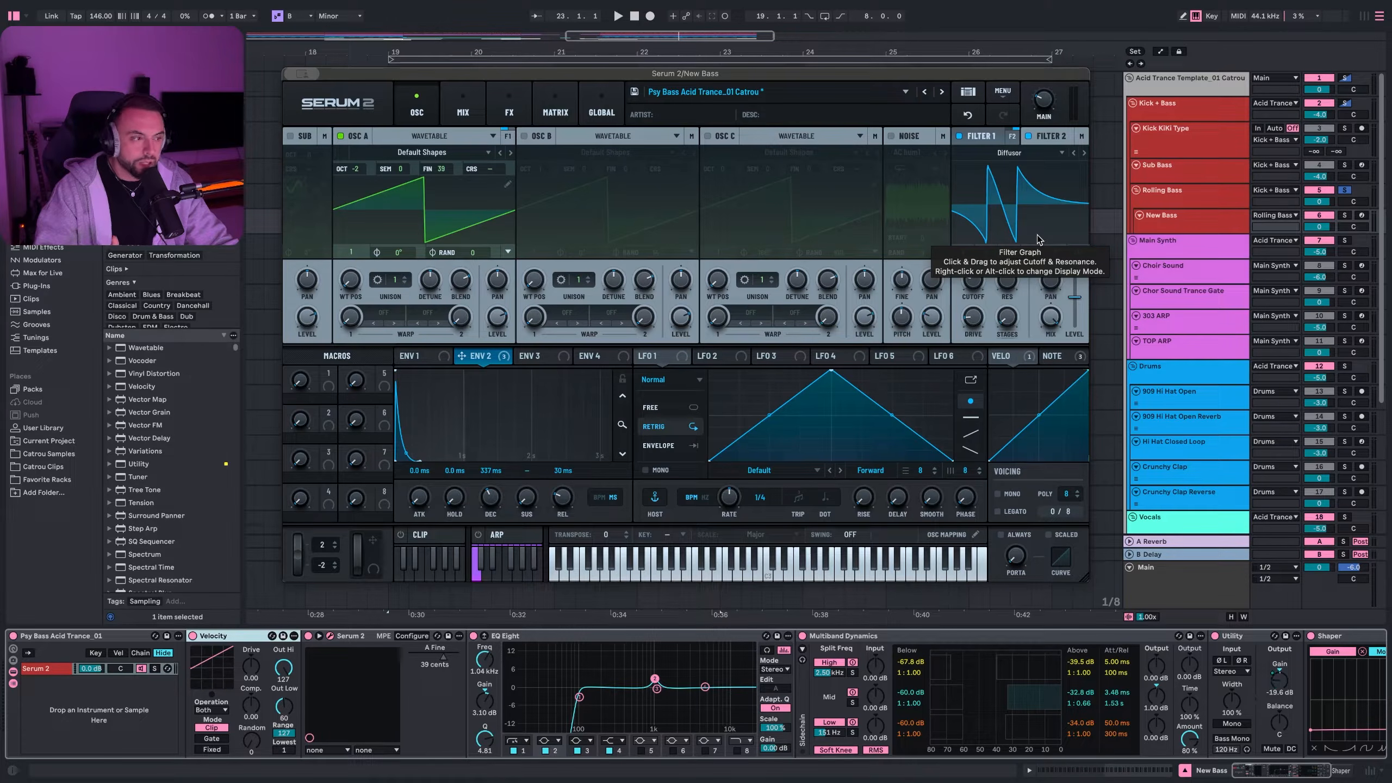
# - Compare Filter 2 off and on, raise its resonance to 62%, and view the FX rack
pyautogui.click(1028, 137)
pyautogui.press('space')
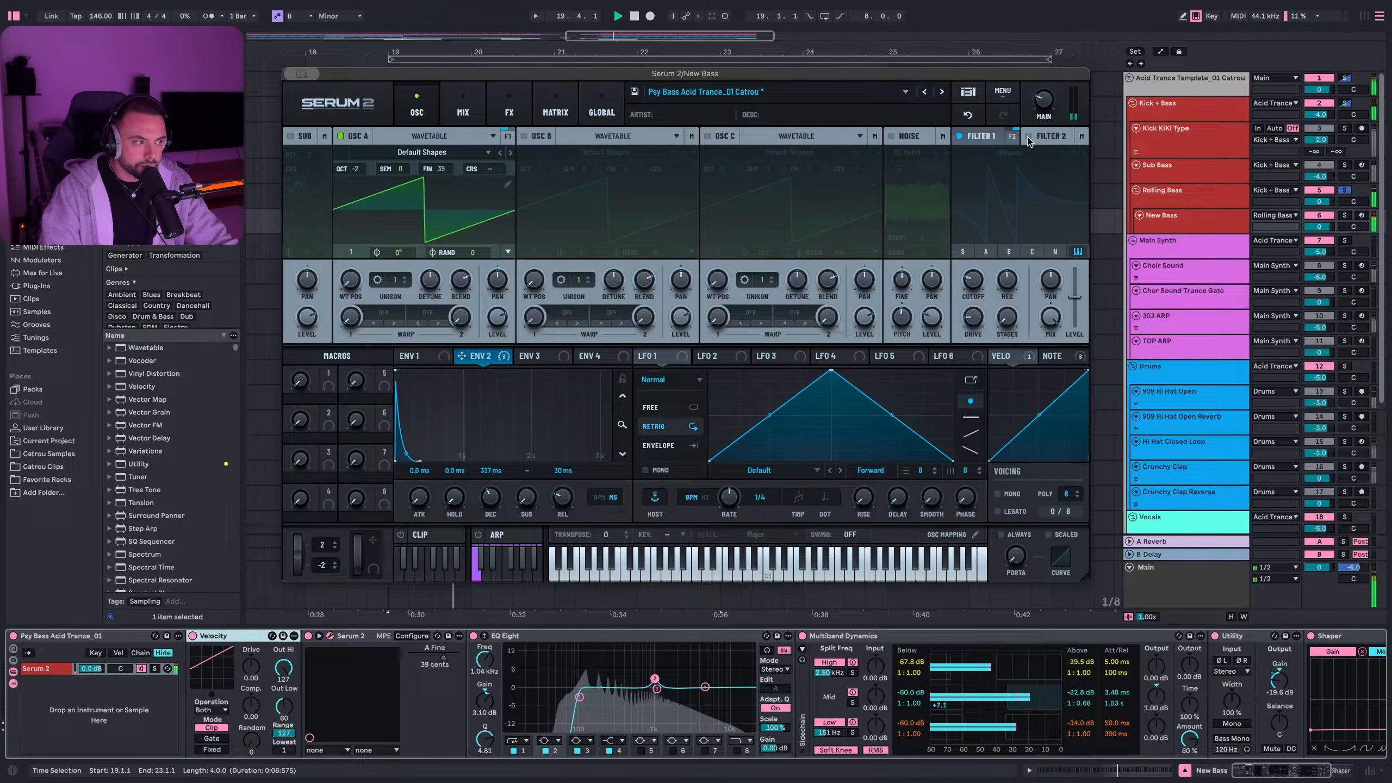
pyautogui.click(1029, 137)
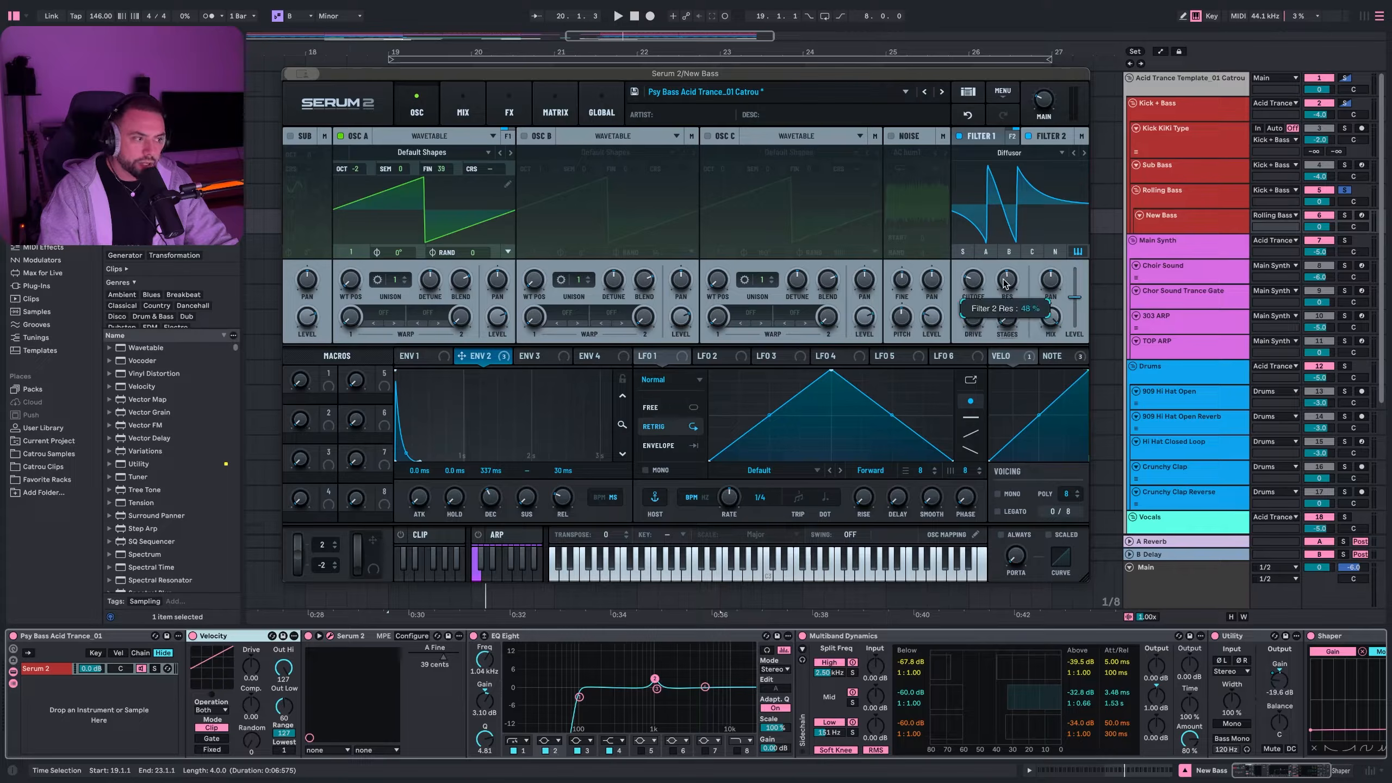
pyautogui.moveTo(1012, 285)
pyautogui.mouseDown()
pyautogui.moveTo(1012, 267)
pyautogui.moveTo(1013, 289)
pyautogui.mouseUp()
pyautogui.press('space')
pyautogui.press('space')
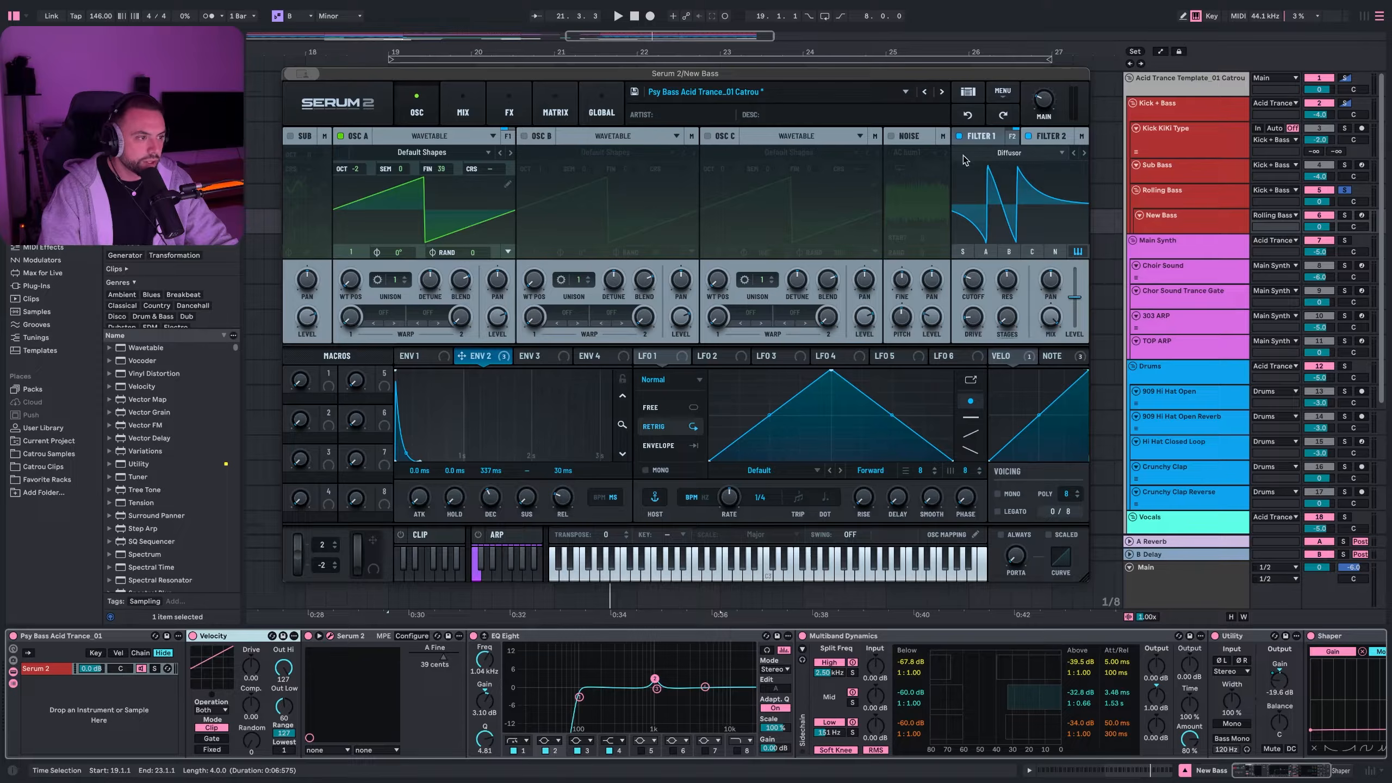
pyautogui.click(510, 105)
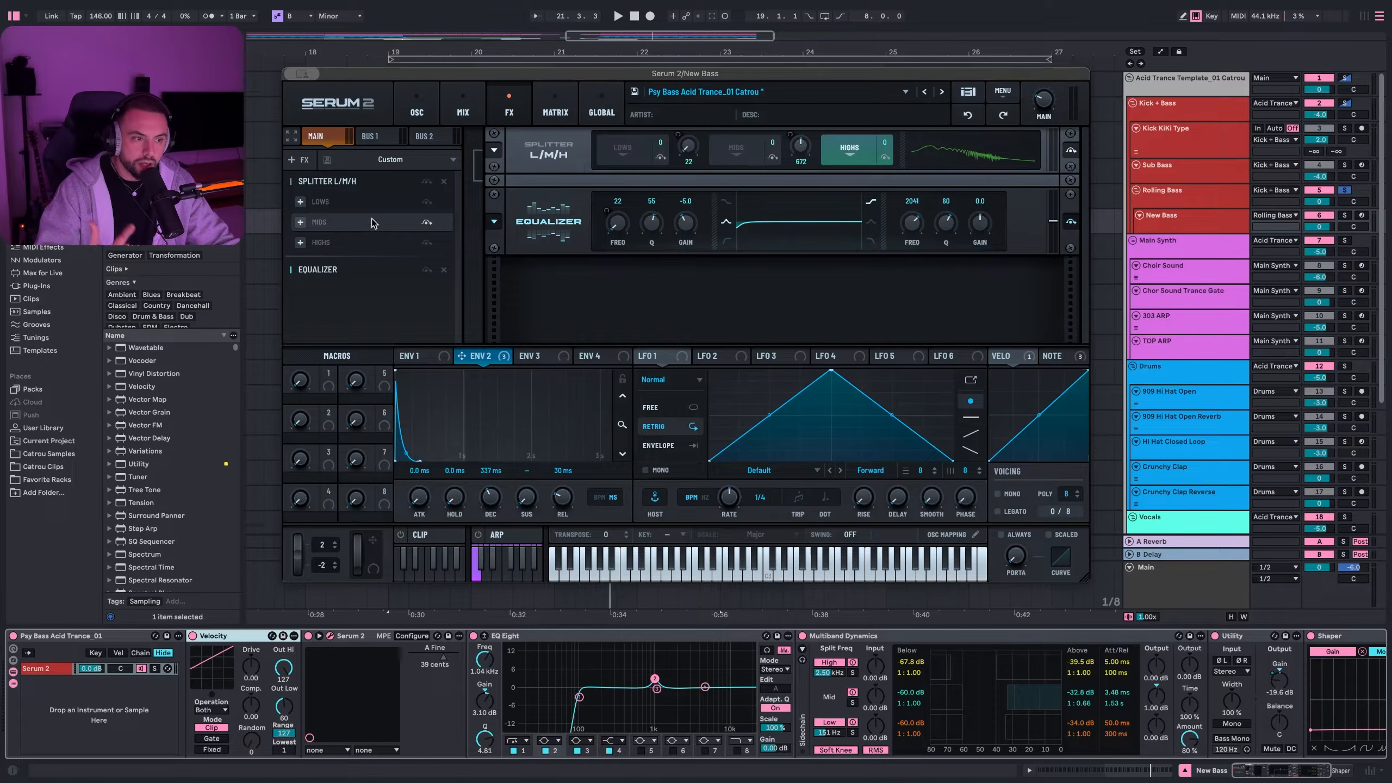
# - View Serum 2's modulation matrix, then close the Serum 2 window
pyautogui.click(555, 106)
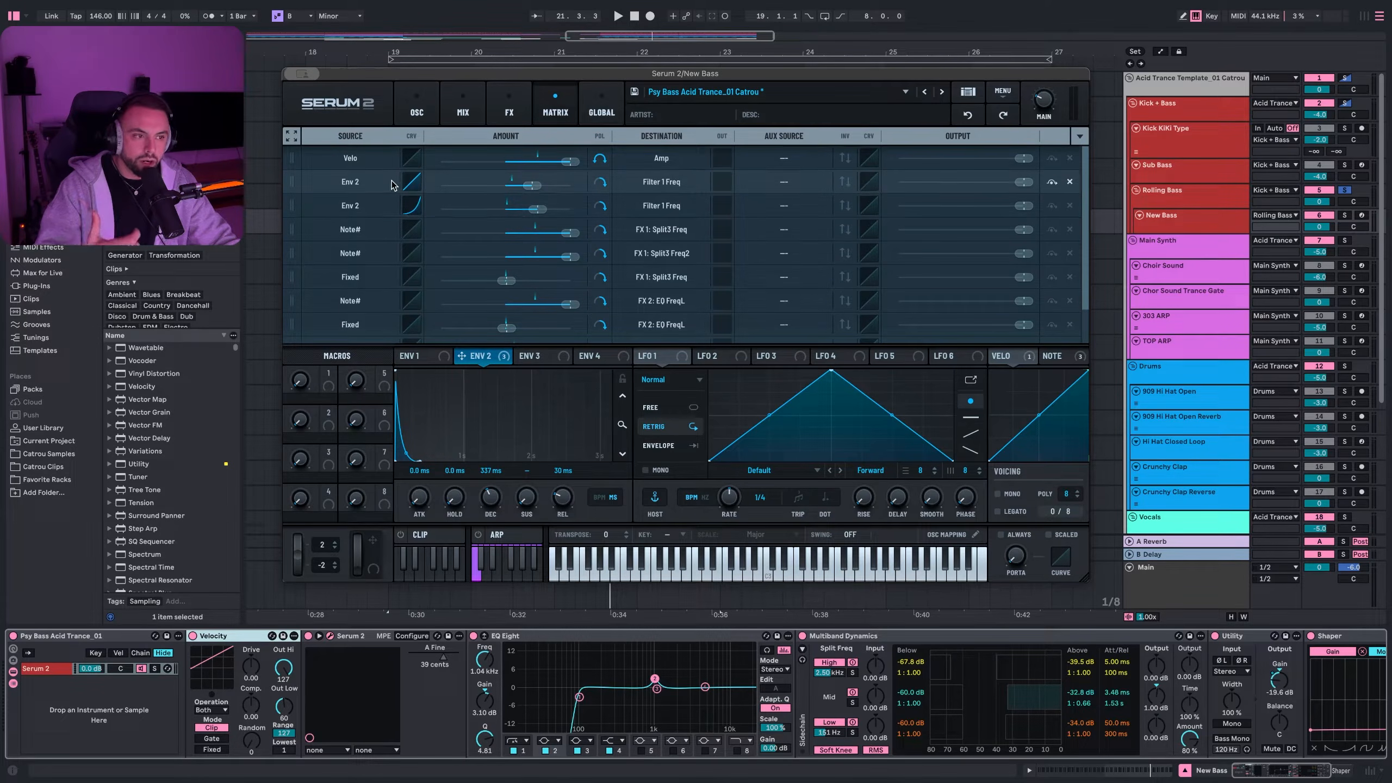
pyautogui.hotkey('ctrl', 'alt', 'p')
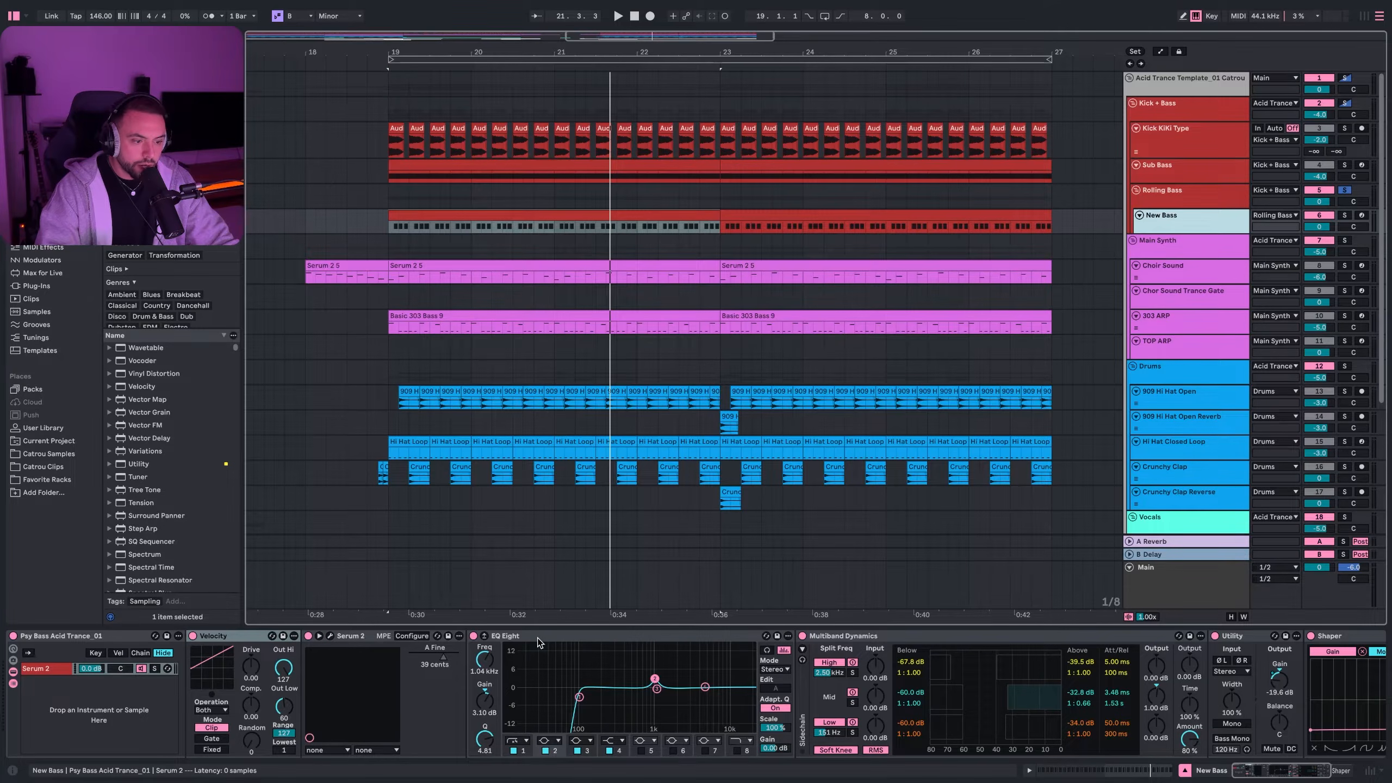
# - Inspect New Bass's EQ Eight bands at 98.0 Hz and 1.04 kHz
pyautogui.click(538, 638)
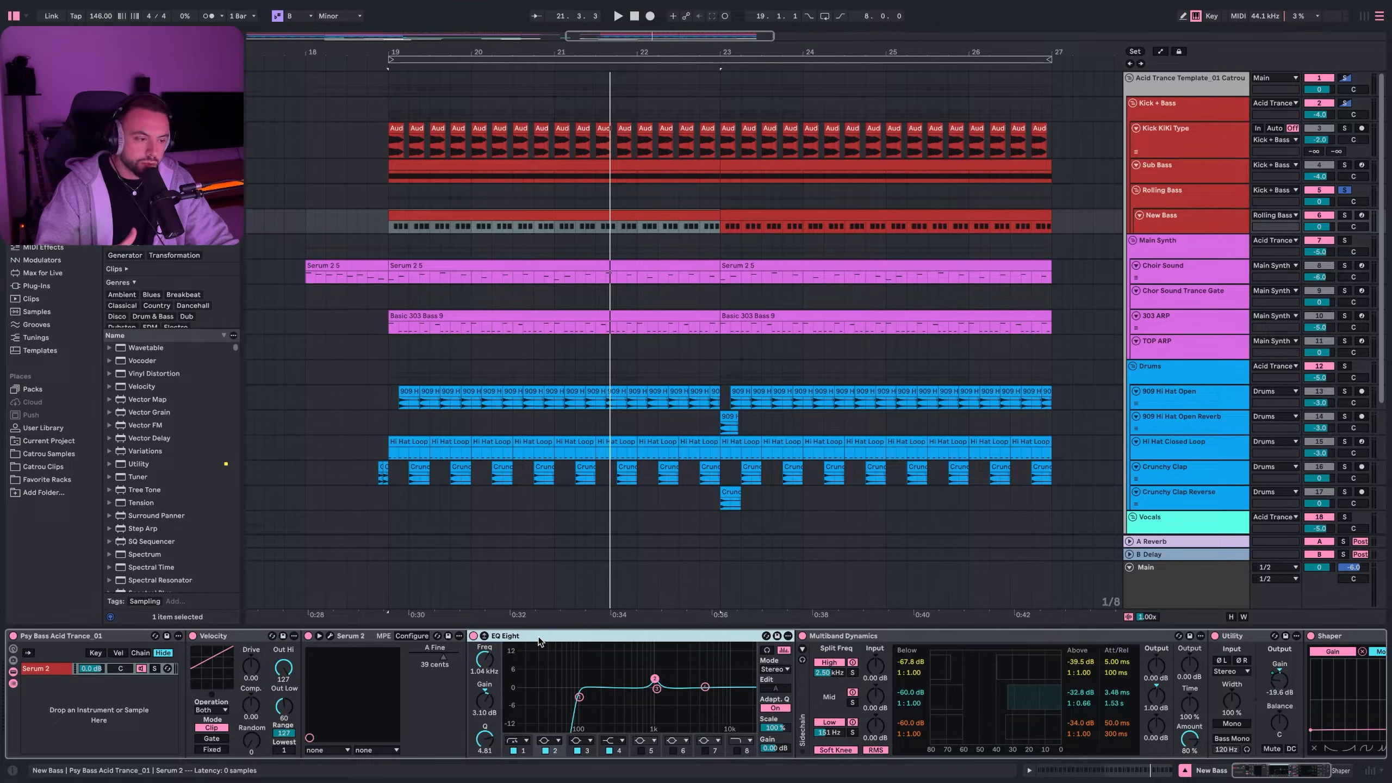
pyautogui.scroll(-2, 539, 644)
pyautogui.click(517, 697)
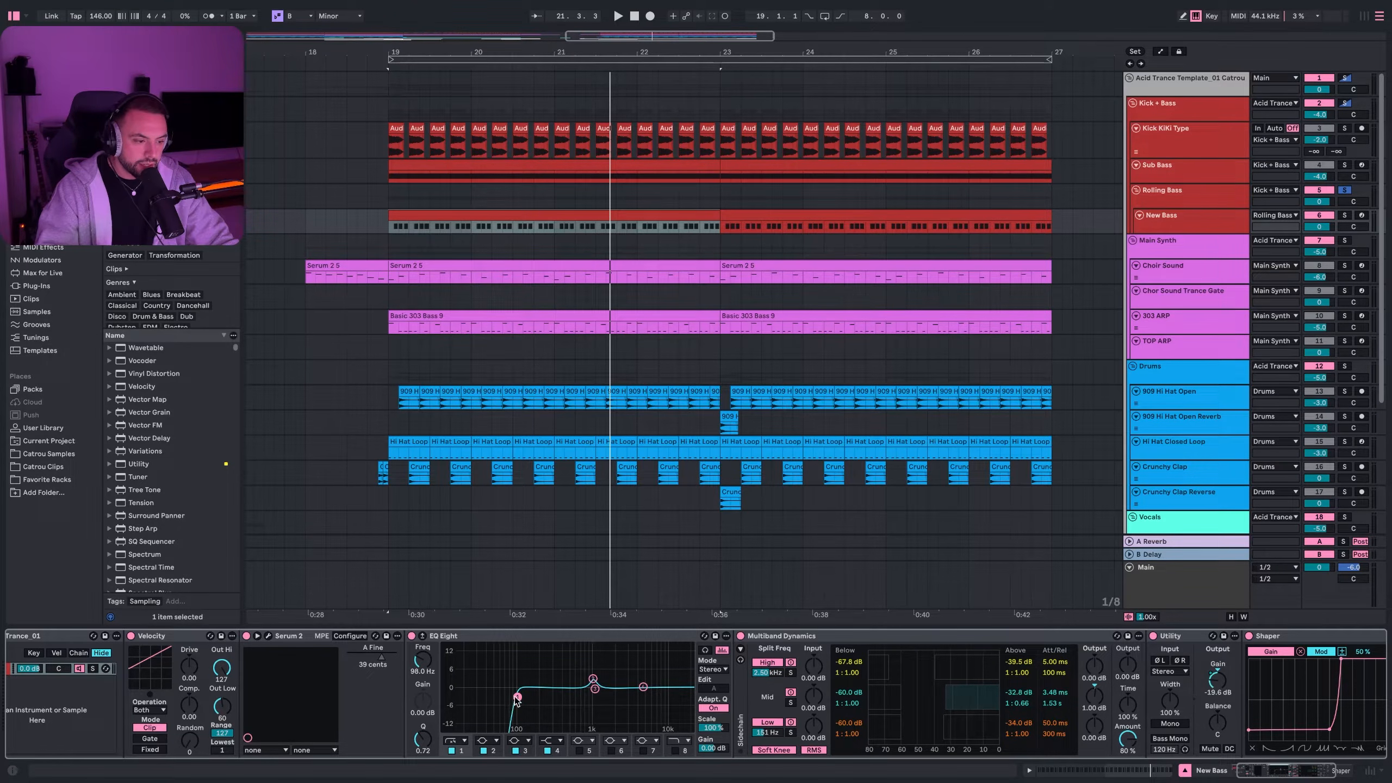
pyautogui.click(593, 679)
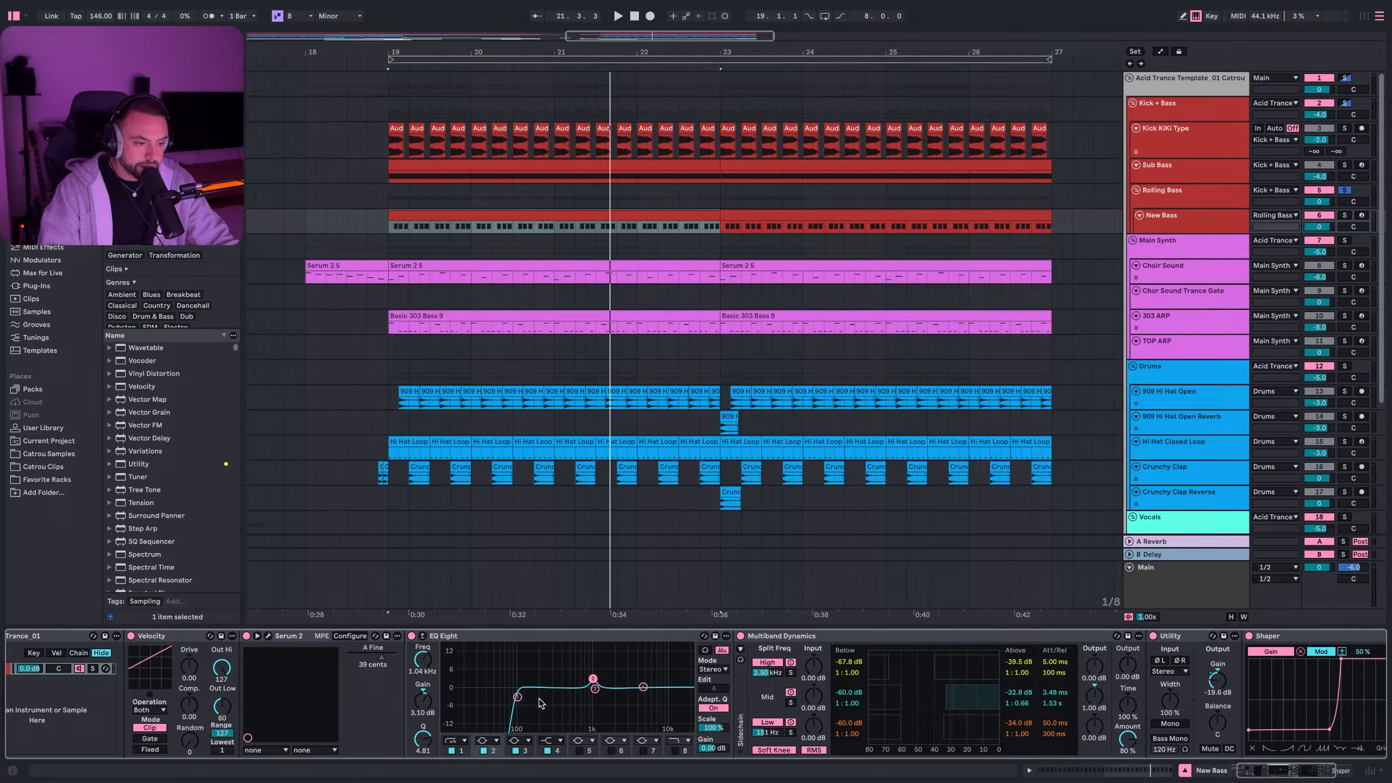
pyautogui.hscroll(5, 657, 677)
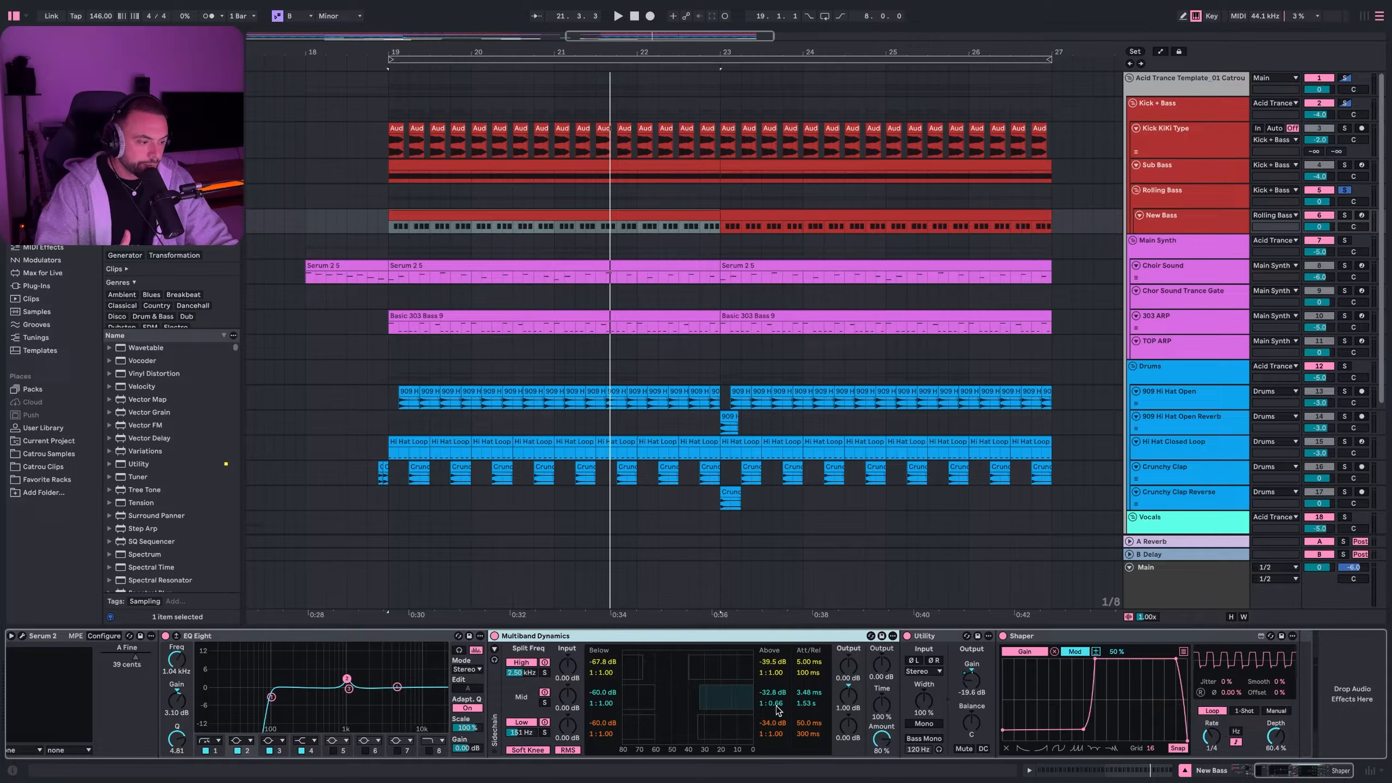
# - Play from bar 19, comparing the bass with Multiband Dynamics off and on
pyautogui.press('space')
pyautogui.click(494, 636)
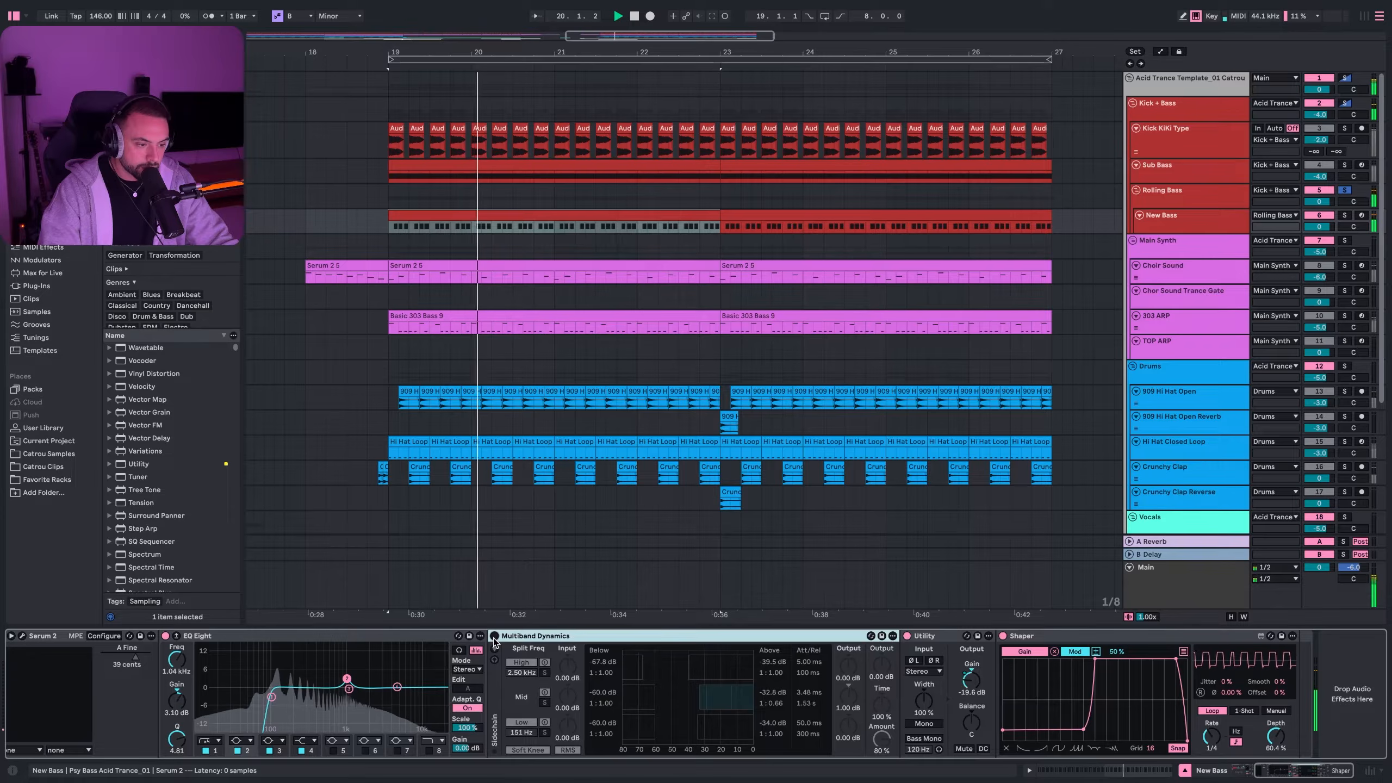
pyautogui.click(495, 636)
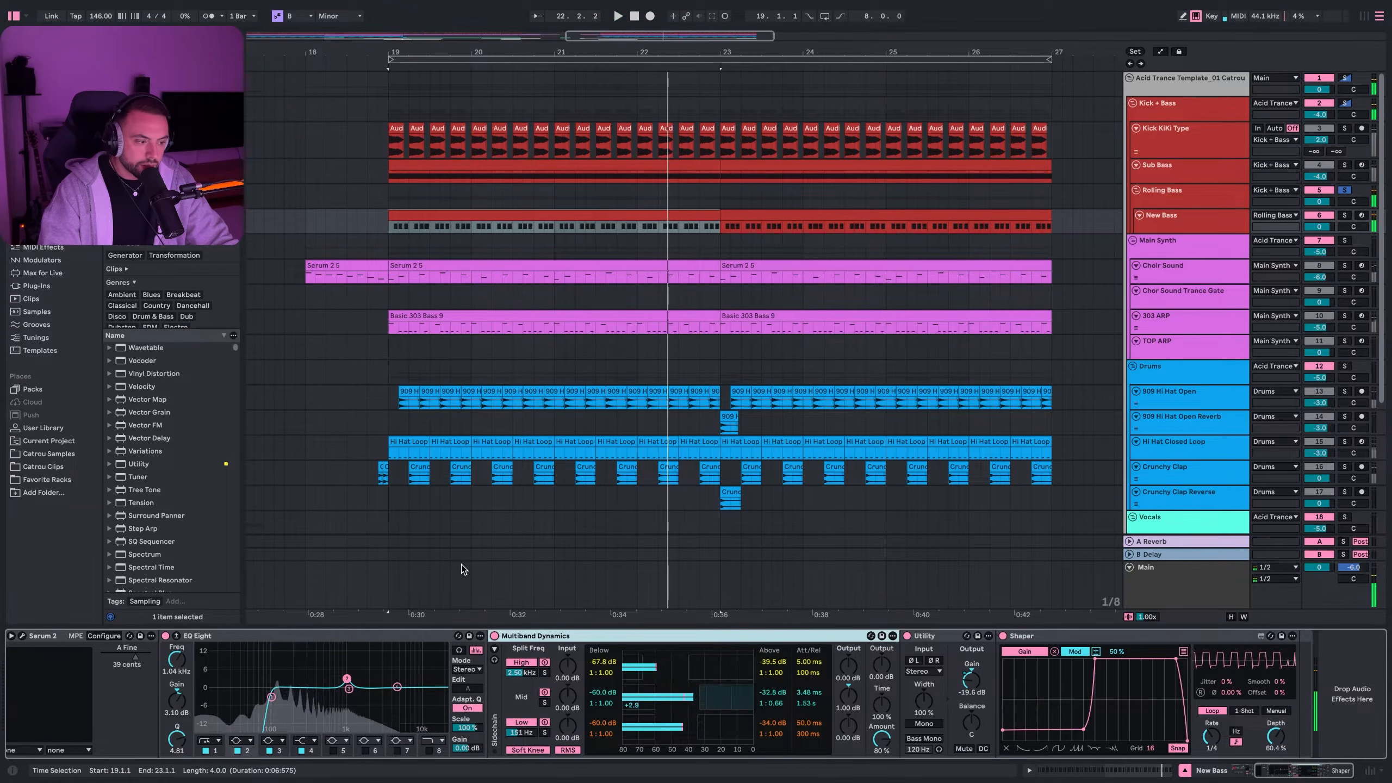
pyautogui.press('space')
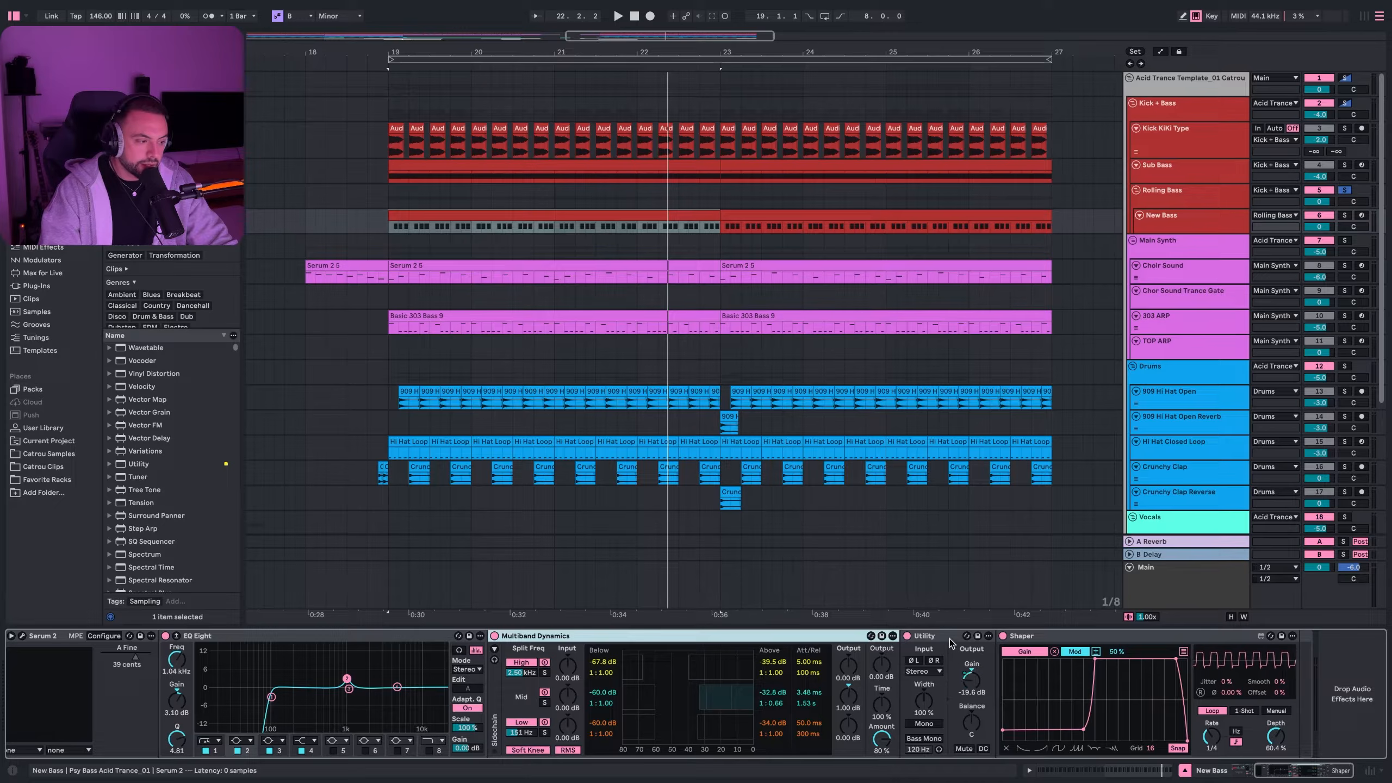
# - Inspect the Shaper, clear the time selection, and show the Kick + Bass Glue Compressor
pyautogui.click(1054, 647)
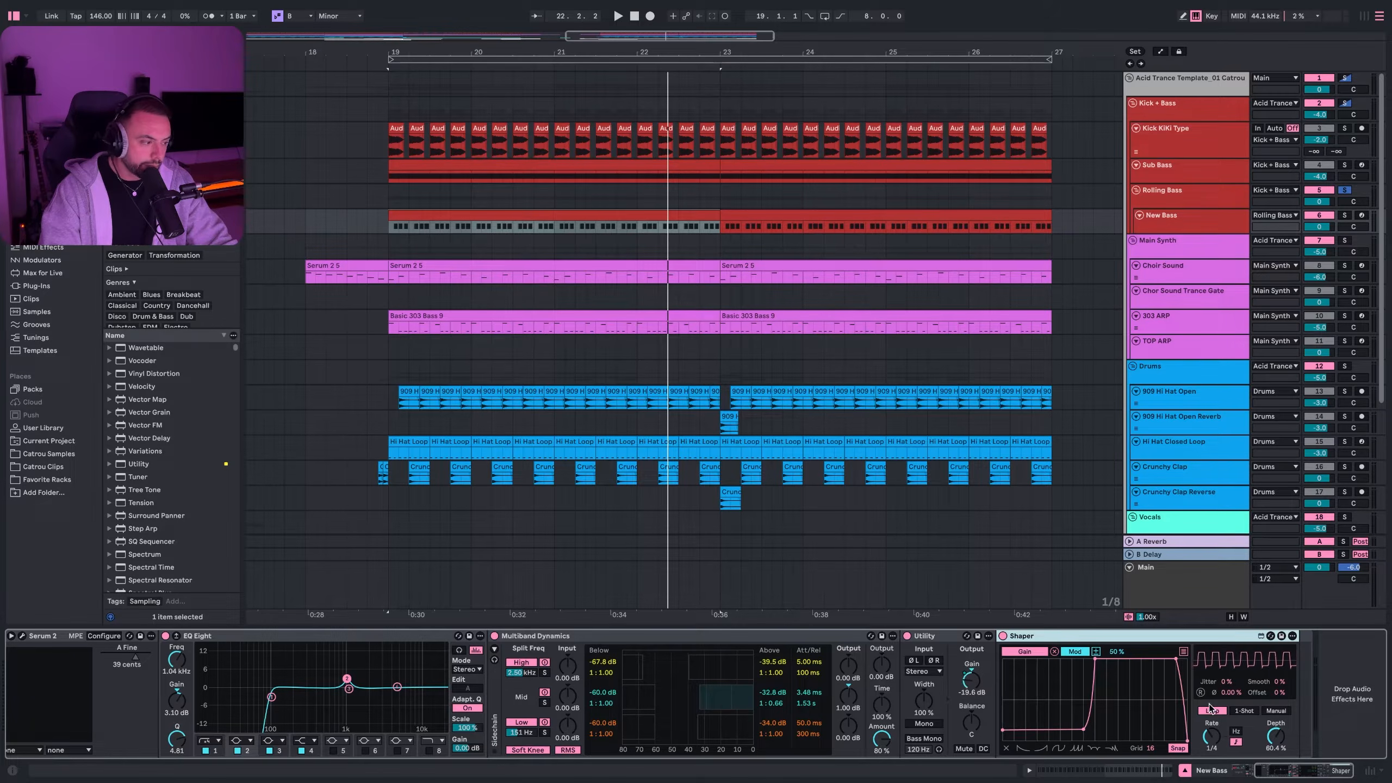
pyautogui.click(642, 239)
pyautogui.click(1165, 114)
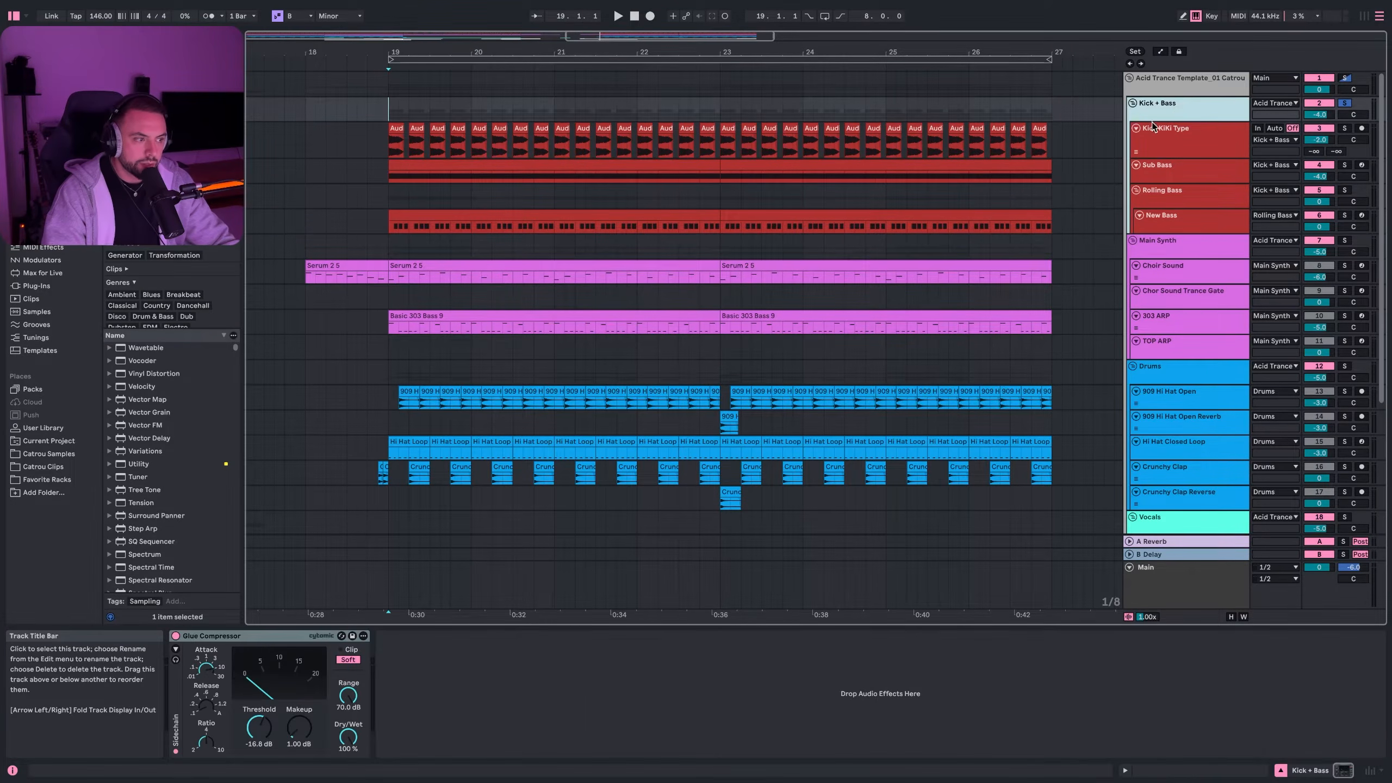
# - Show the Glue Compressor's sidechain, compare it bypassed and on during playback, then view Sub Bass
pyautogui.click(243, 637)
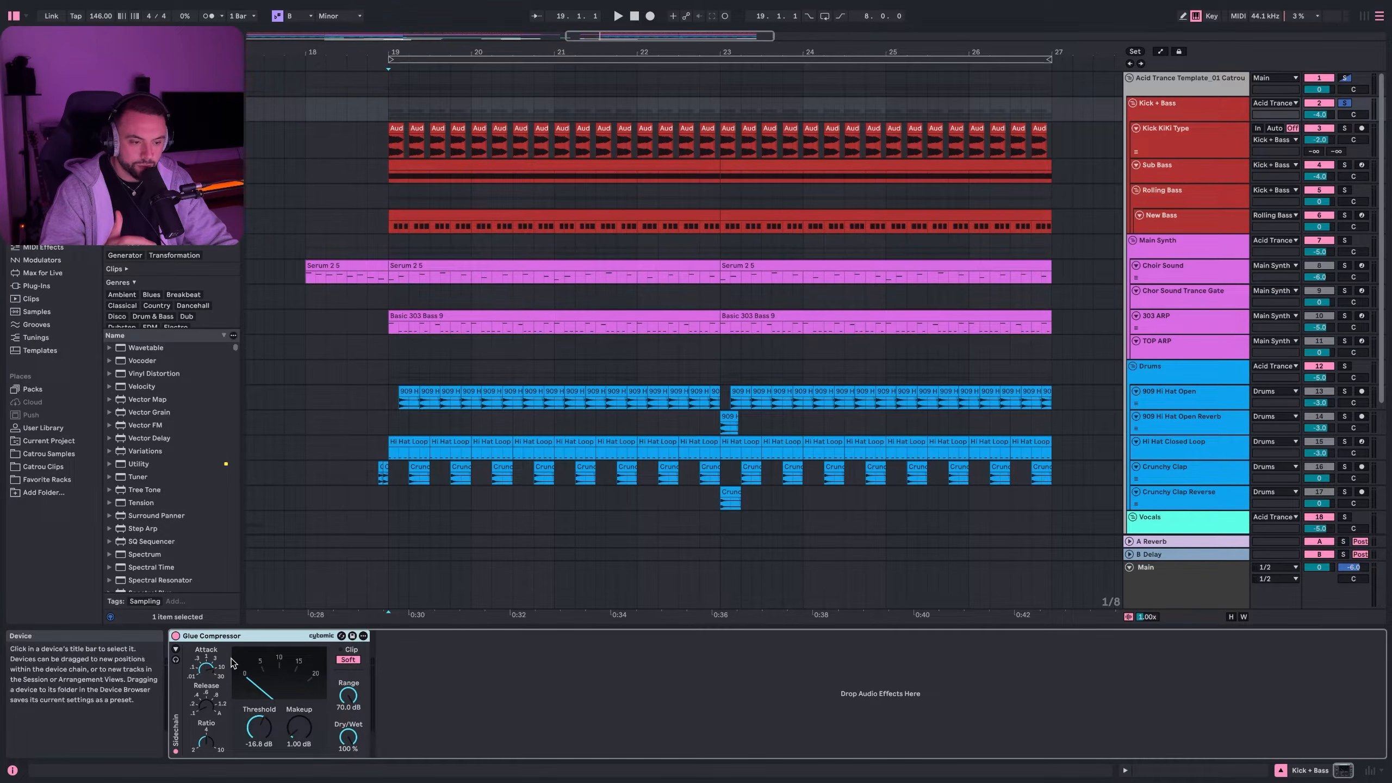
pyautogui.click(176, 649)
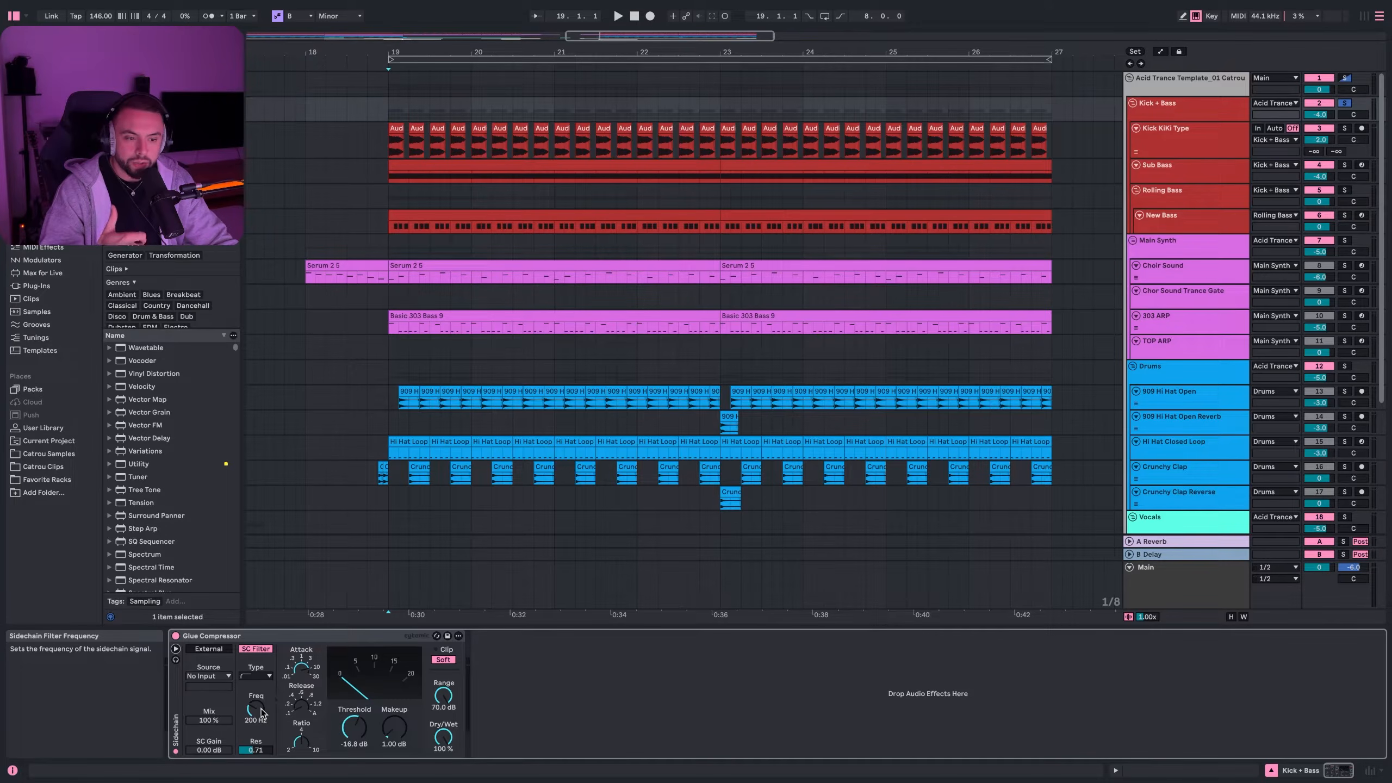
pyautogui.click(176, 636)
pyautogui.press('space')
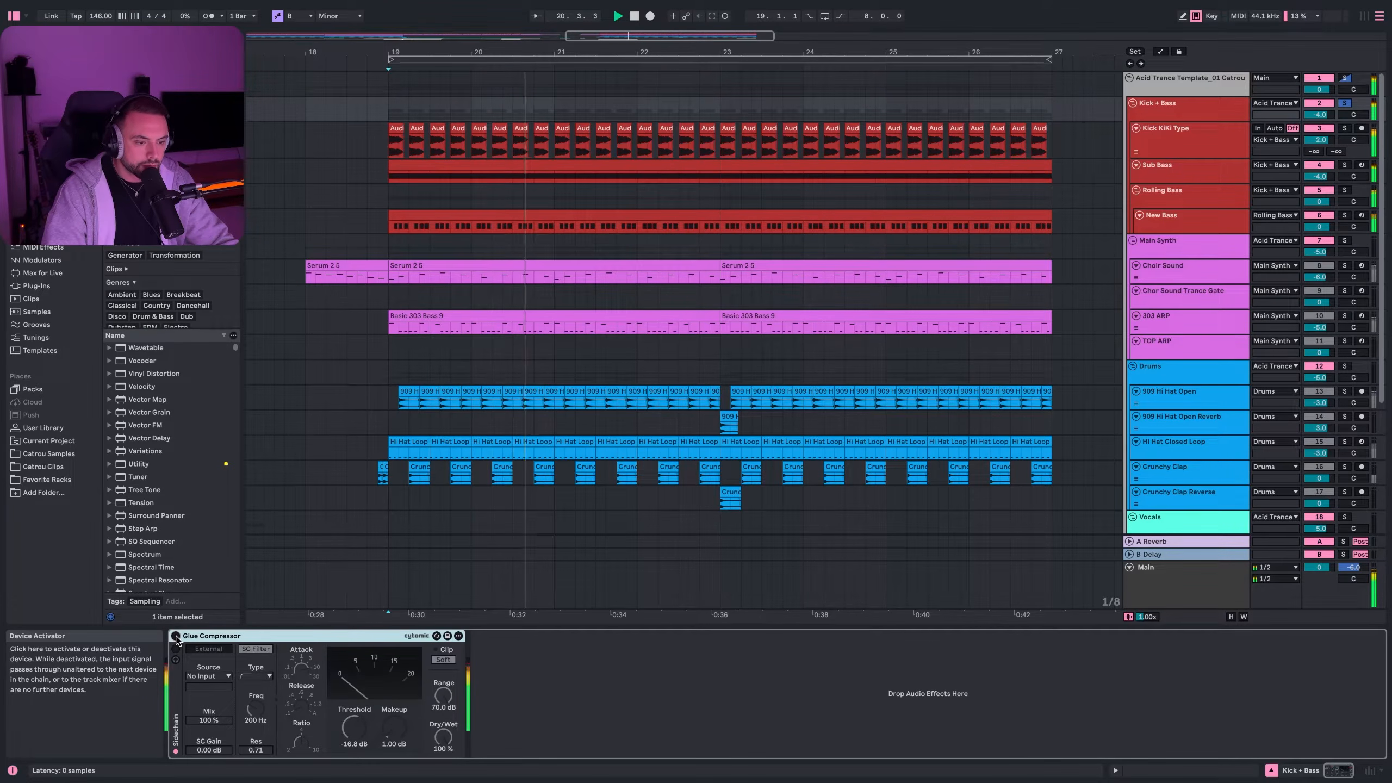
pyautogui.click(176, 636)
pyautogui.press('space')
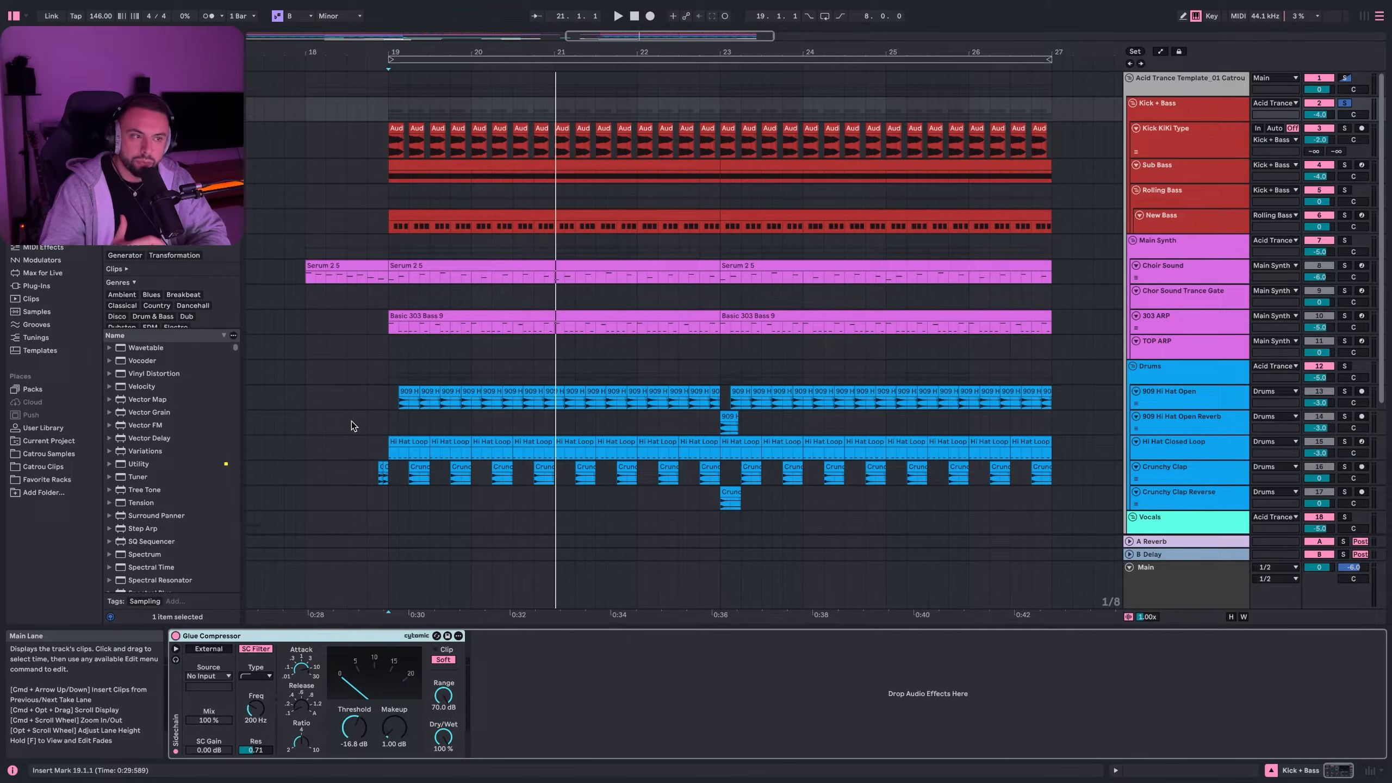
pyautogui.click(391, 172)
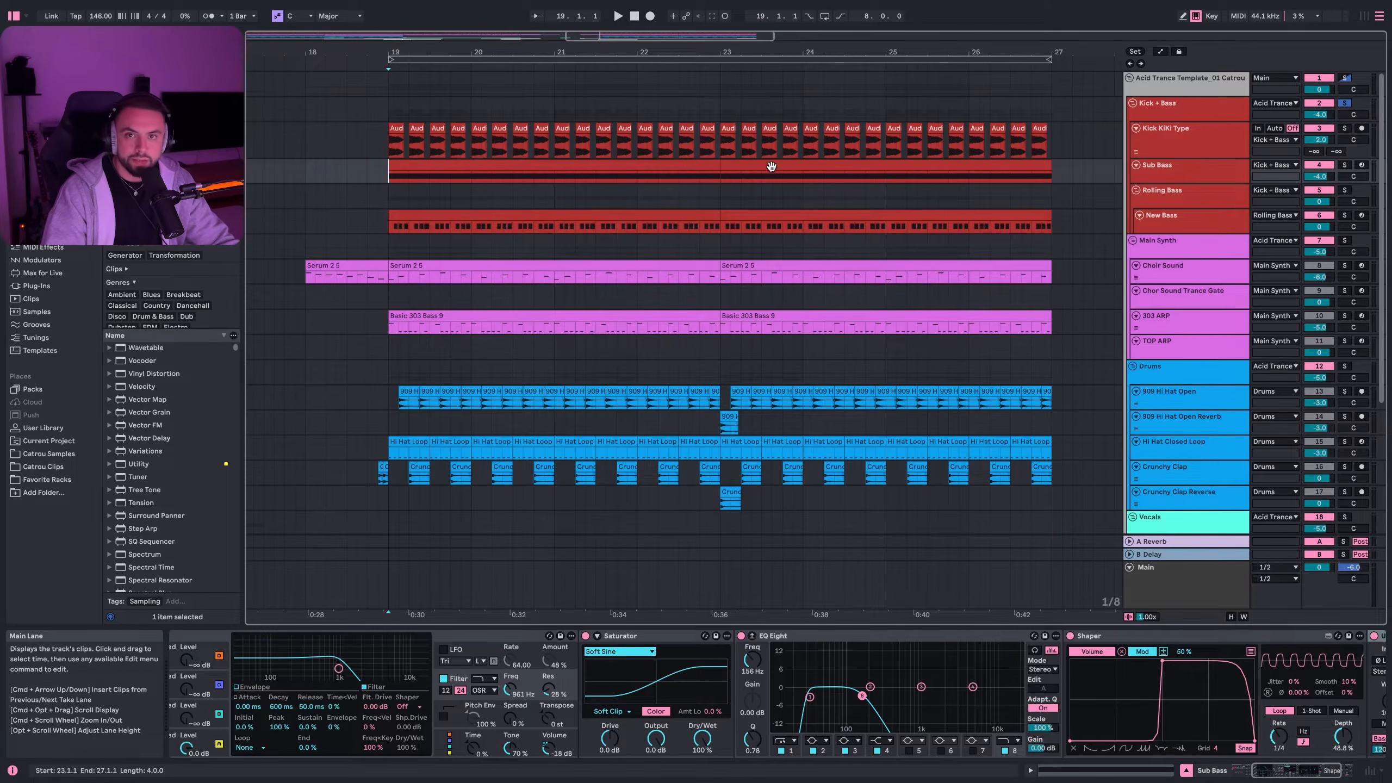
# - Play the Choir Sound's Serum 2 5 clip from bar 19 and open its Serum 2 editor
pyautogui.click(416, 273)
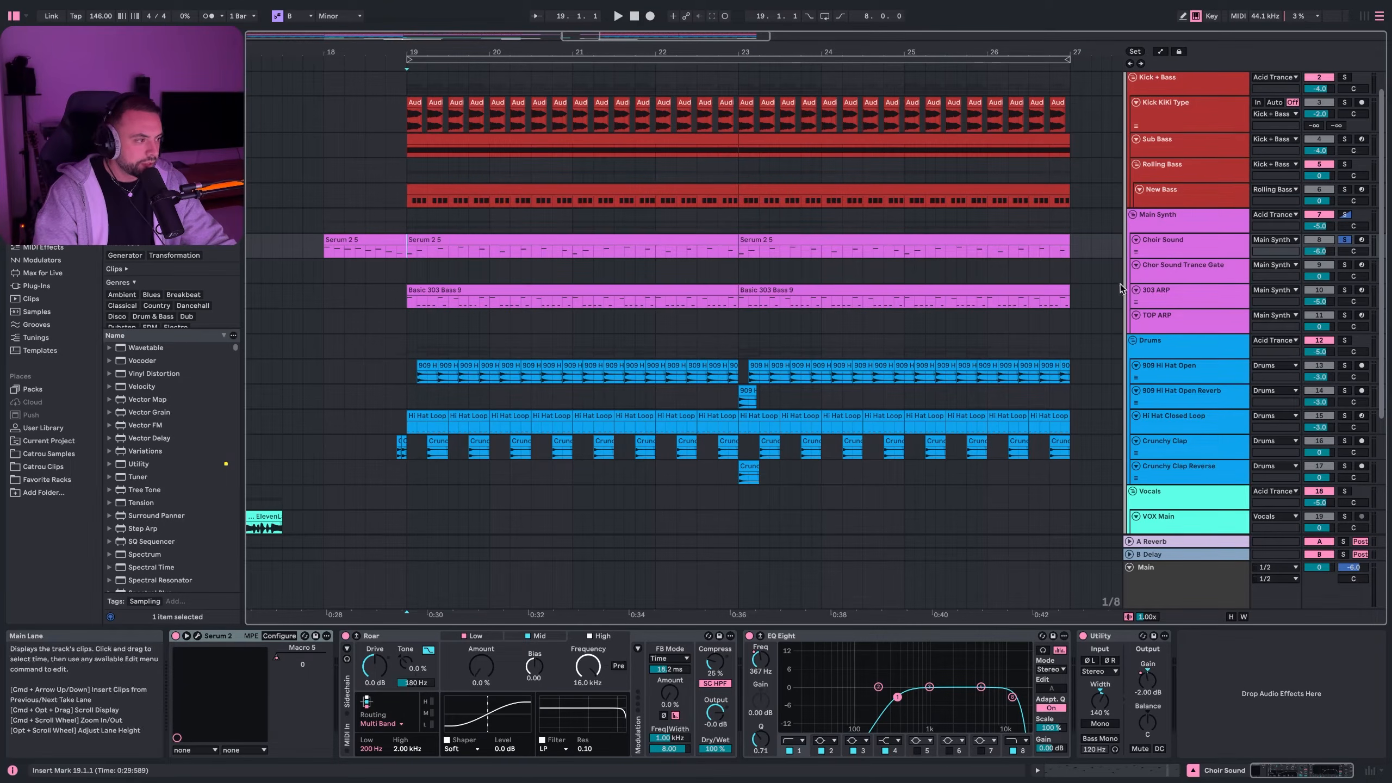
pyautogui.click(474, 243)
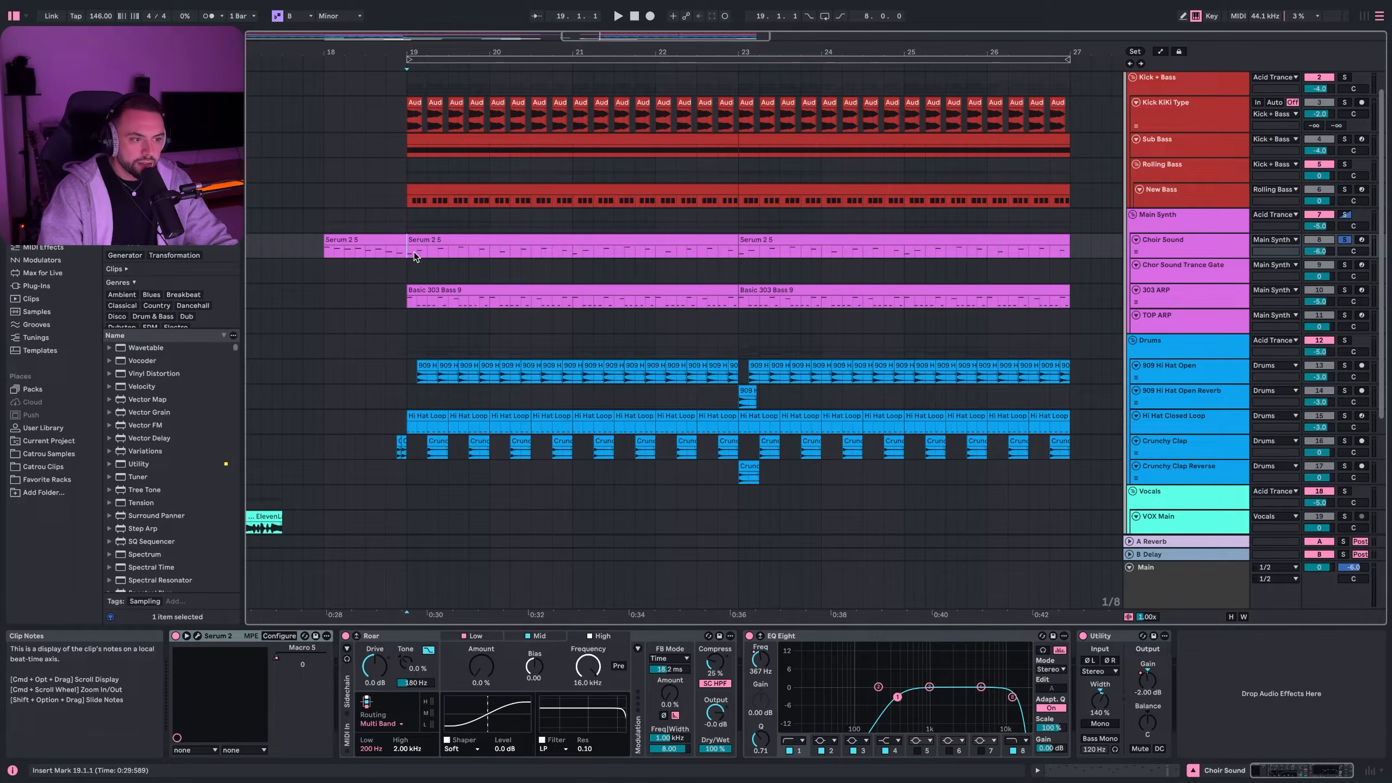
pyautogui.press('space')
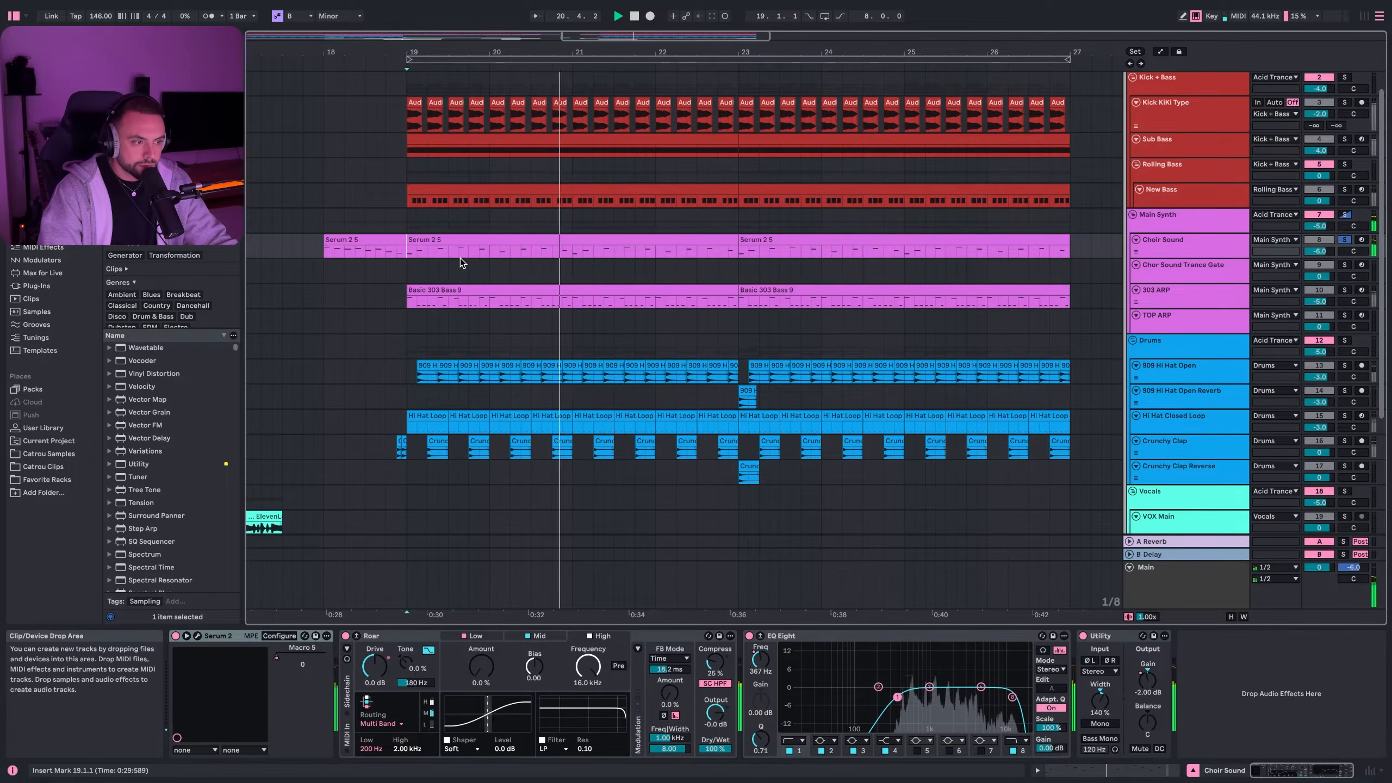
pyautogui.click(197, 635)
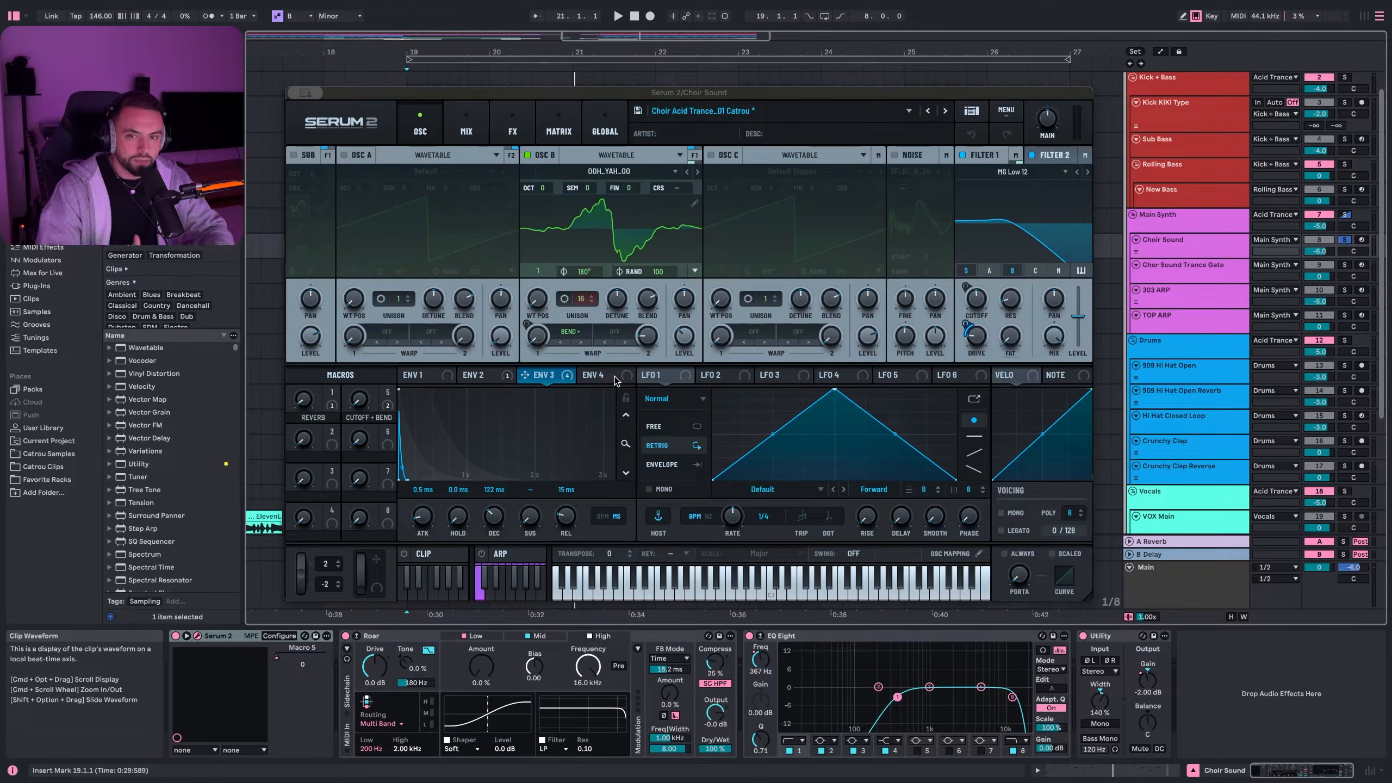
# - Step through the Choir patch's ENV 1, ENV 2 and ENV 3 settings in Serum 2
pyautogui.moveTo(616, 380); pyautogui.dragTo(619, 280)
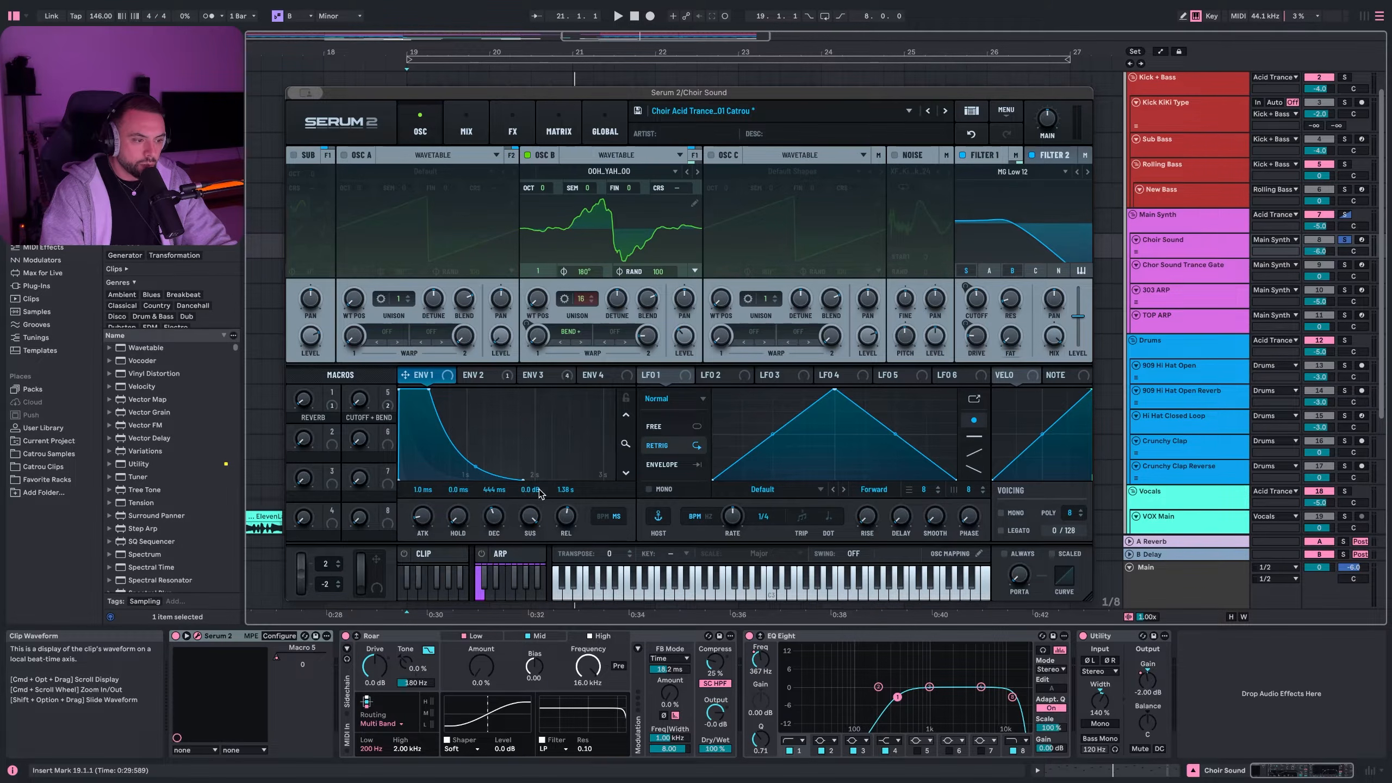
pyautogui.click(474, 375)
pyautogui.click(542, 376)
pyautogui.click(474, 375)
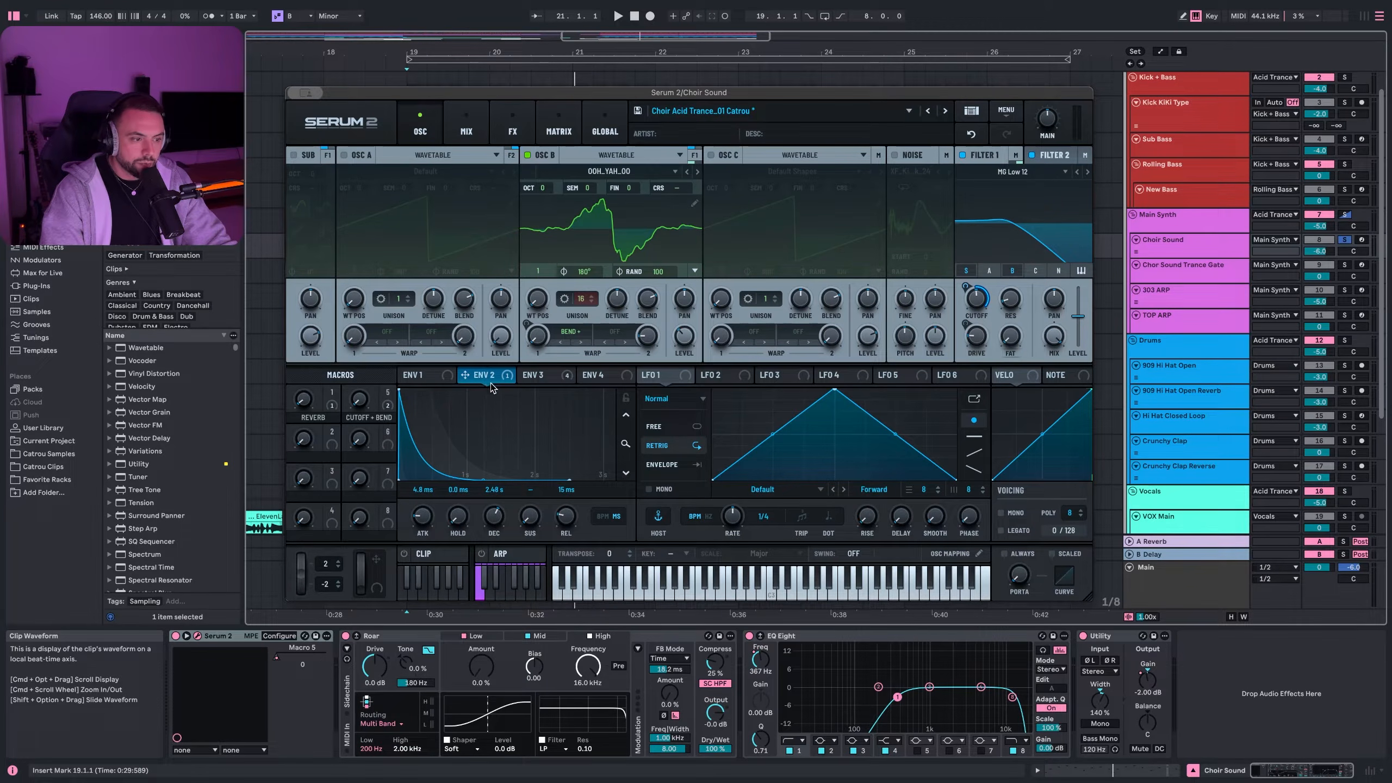
pyautogui.click(540, 377)
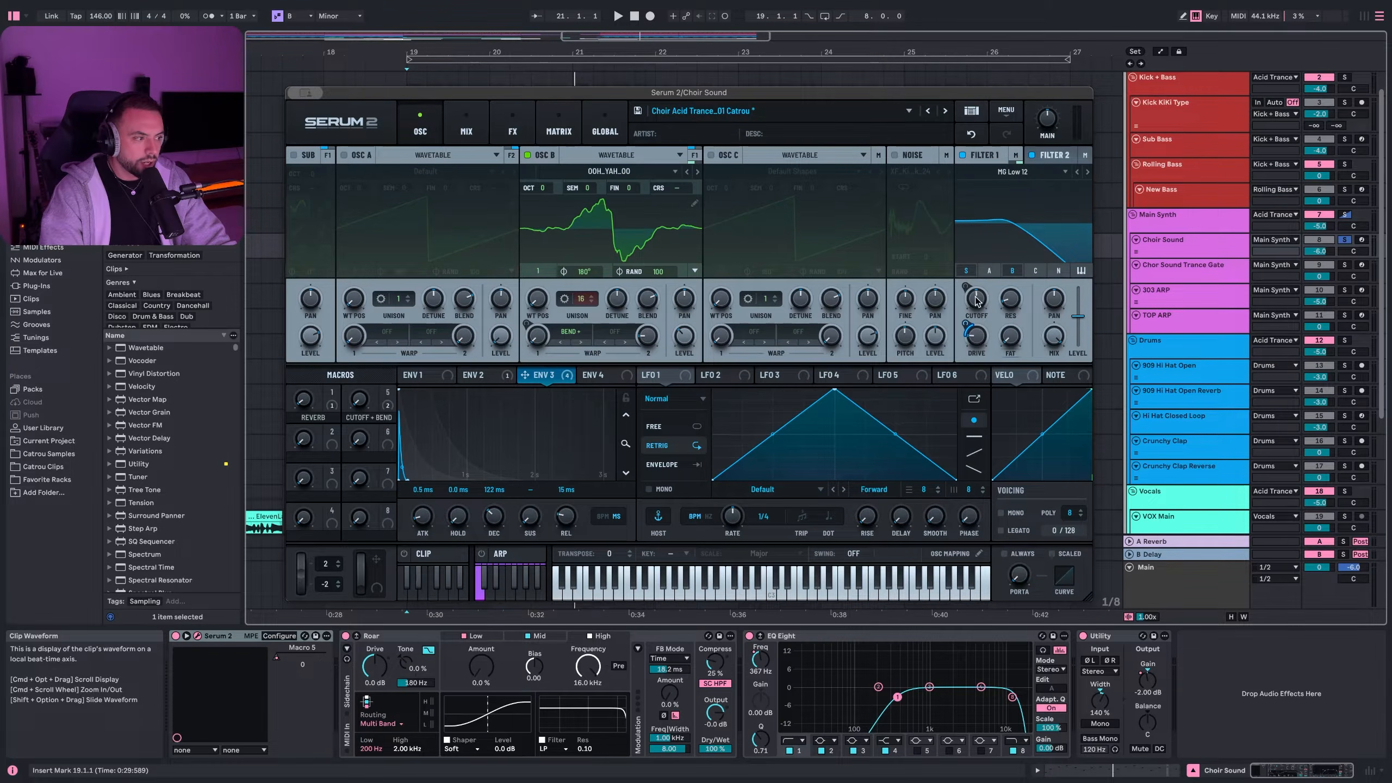
pyautogui.click(485, 377)
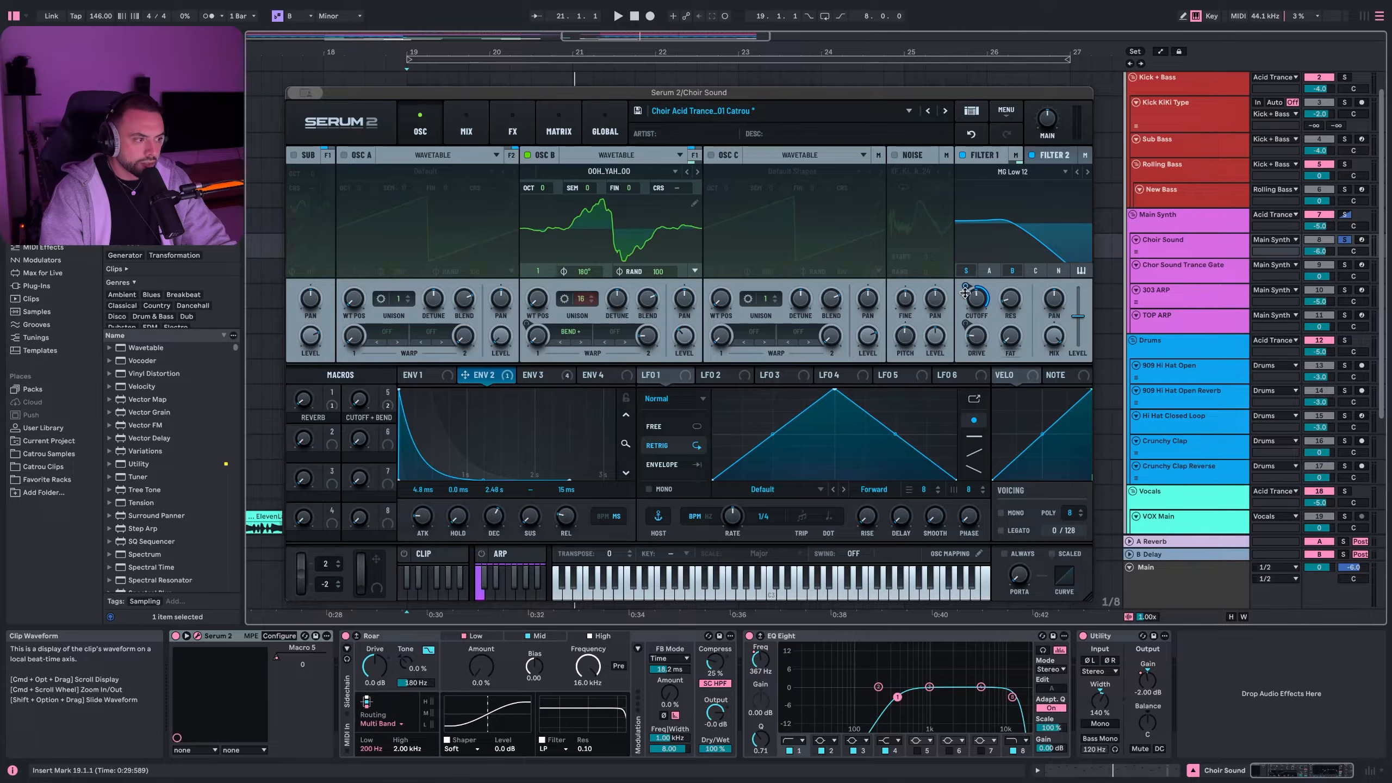
# - Check the FILTER 2 settings, then bring up the Serum FX page
pyautogui.moveTo(965, 300)
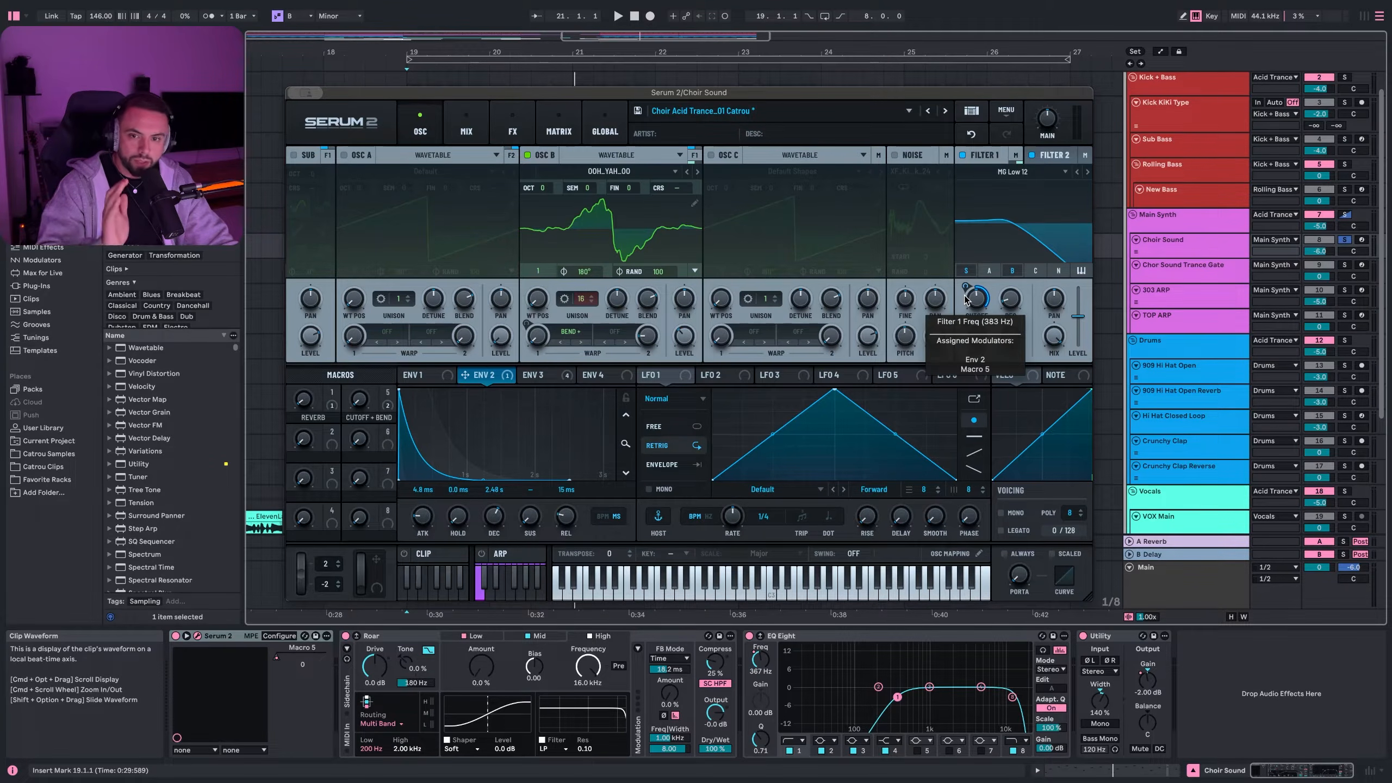
pyautogui.click(1059, 155)
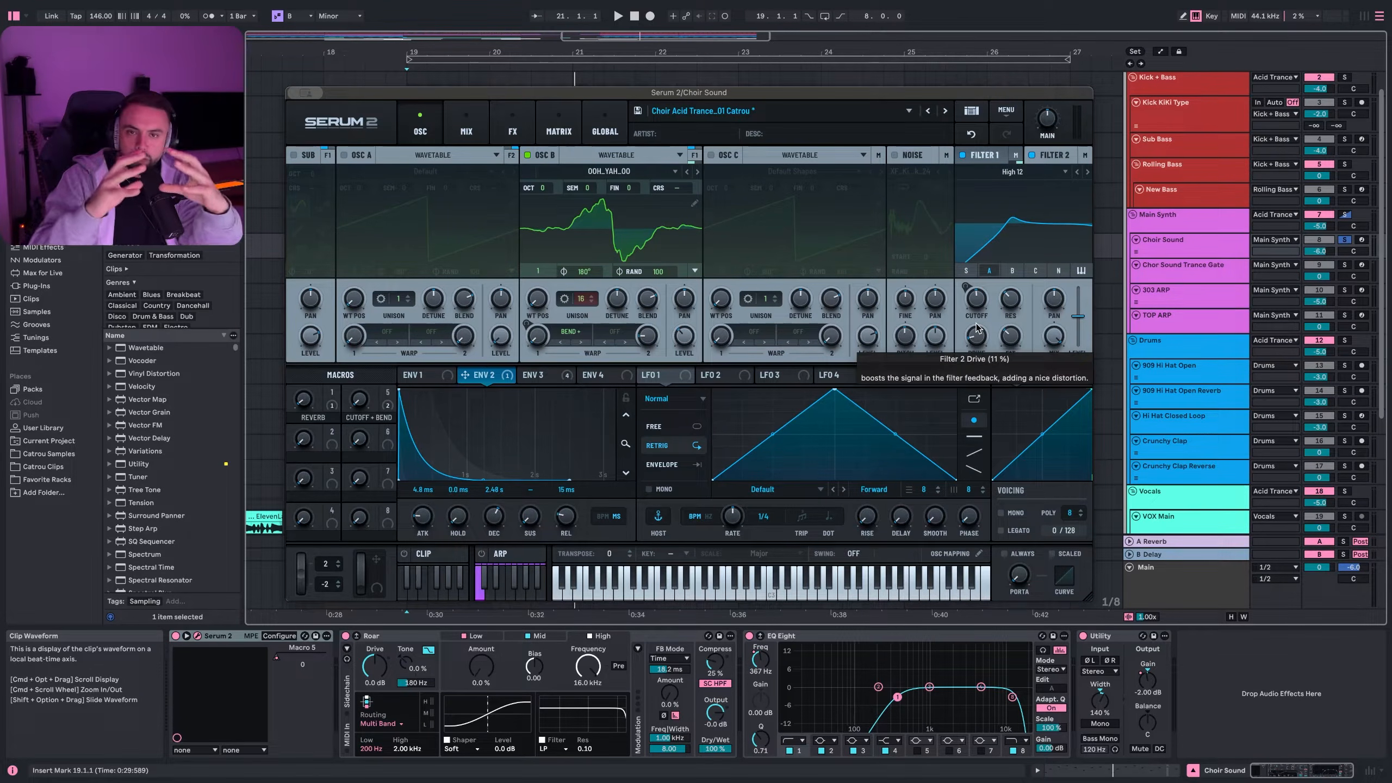
pyautogui.click(512, 128)
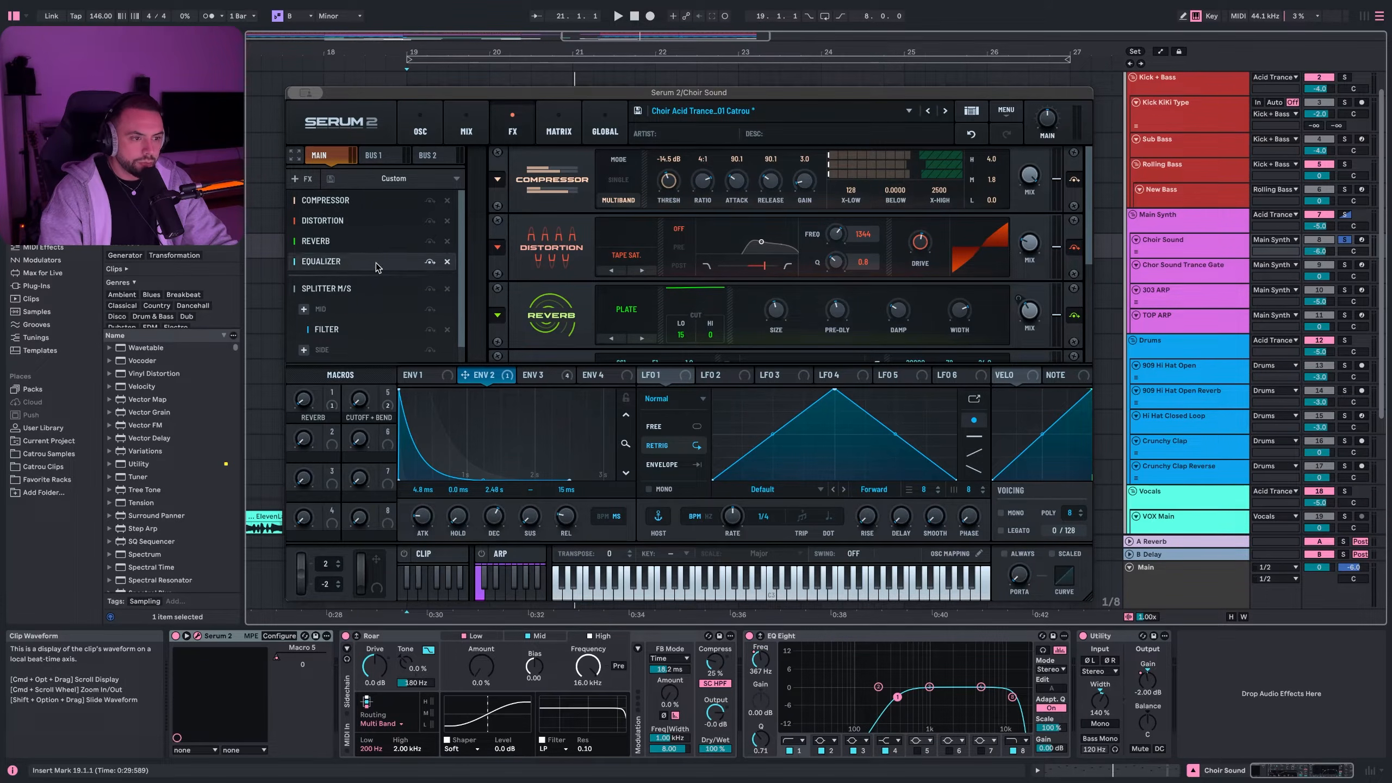
# - Play the choir and switch the Splitter M/S between SIDE and MID effects
pyautogui.click(333, 262)
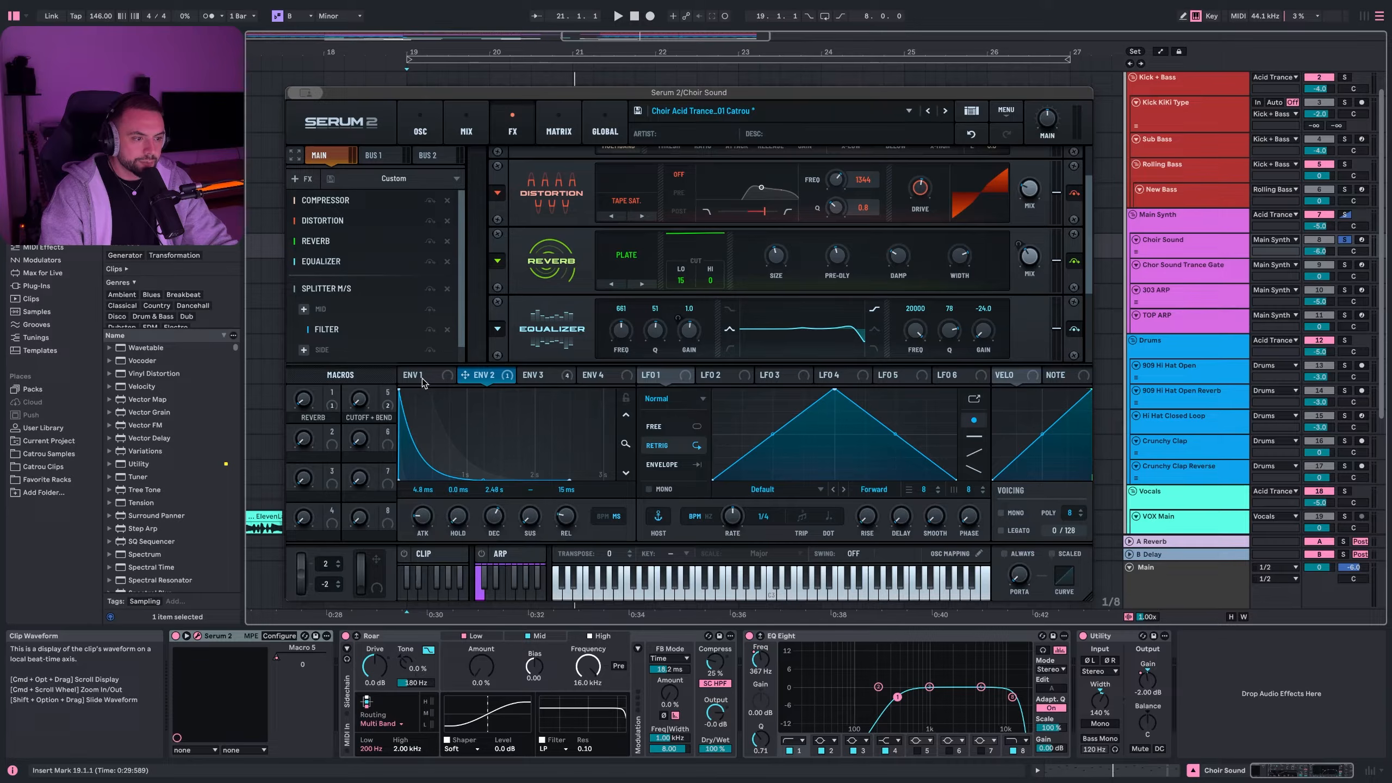
pyautogui.press('space')
pyautogui.click(533, 374)
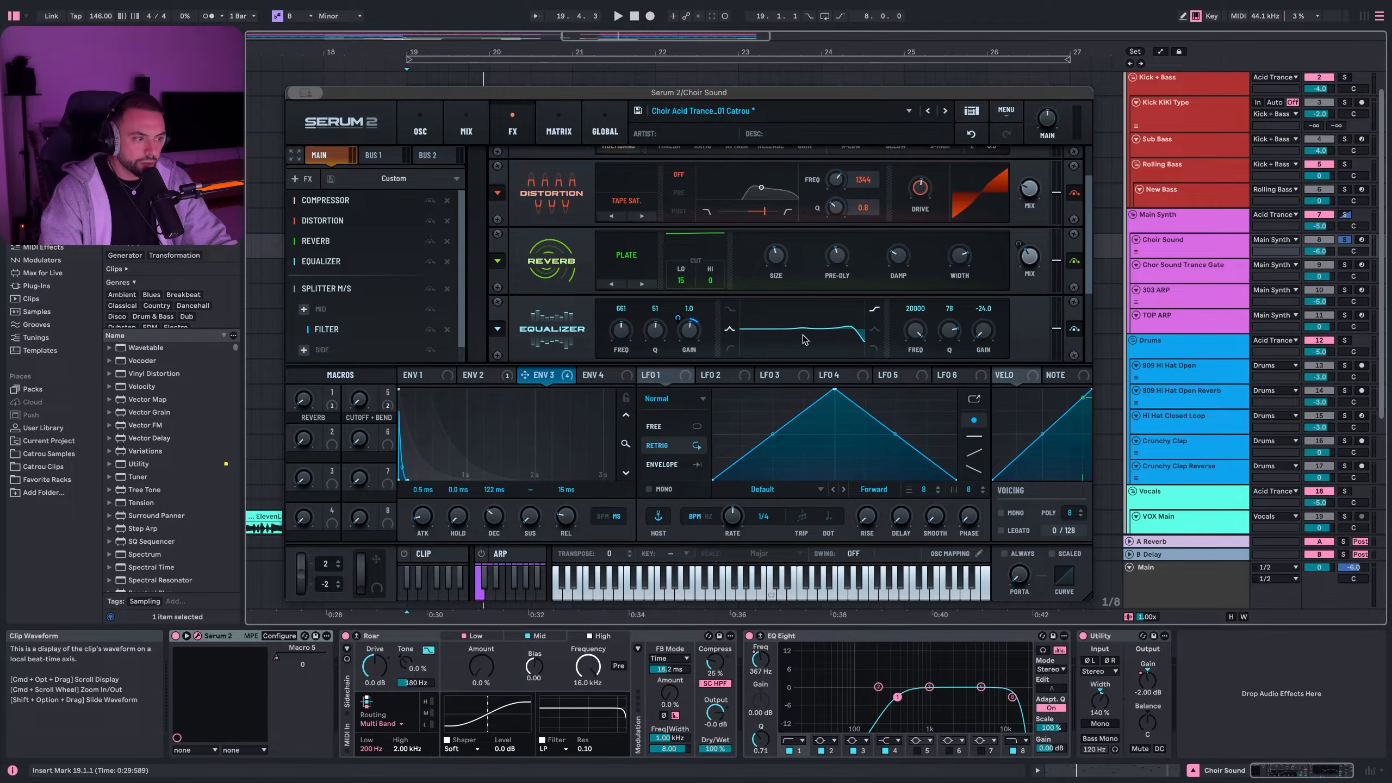
pyautogui.press('space')
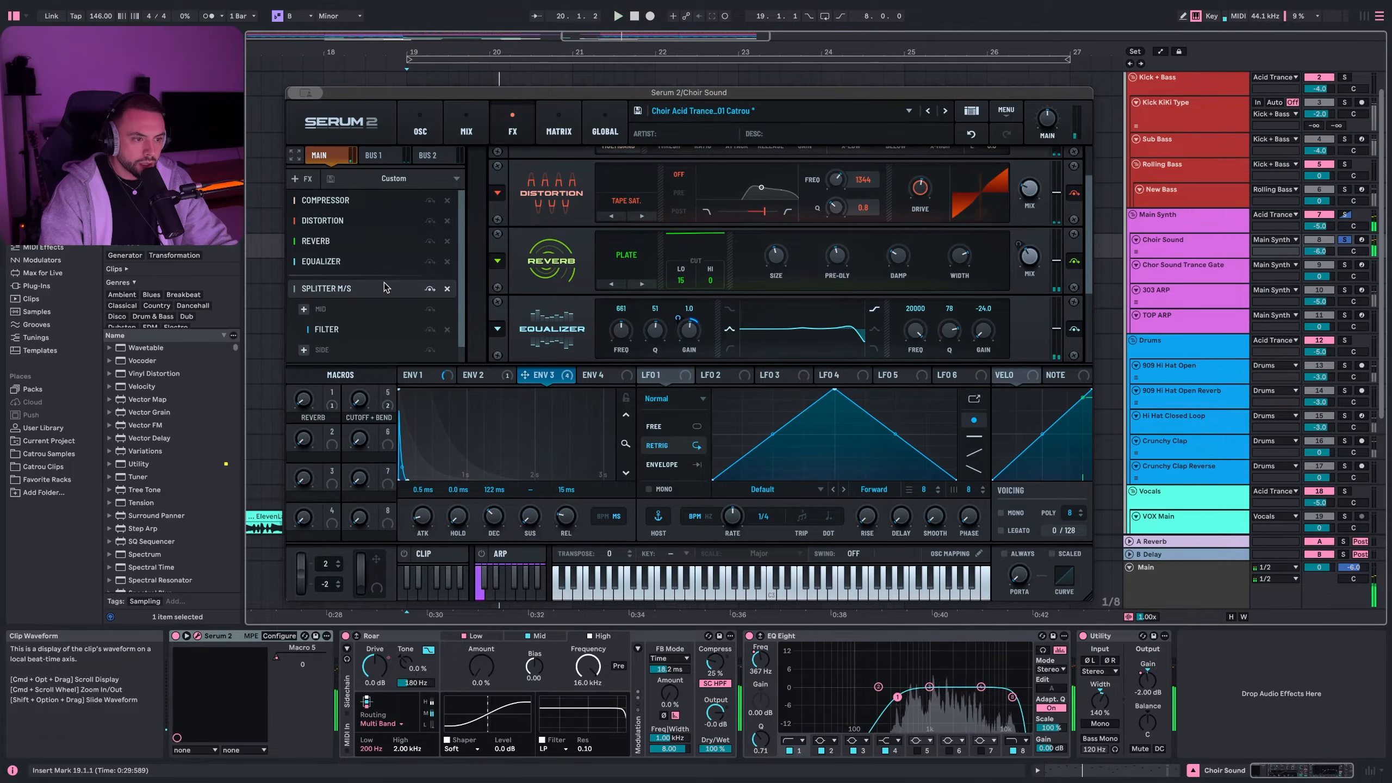
pyautogui.scroll(-2, 373, 296)
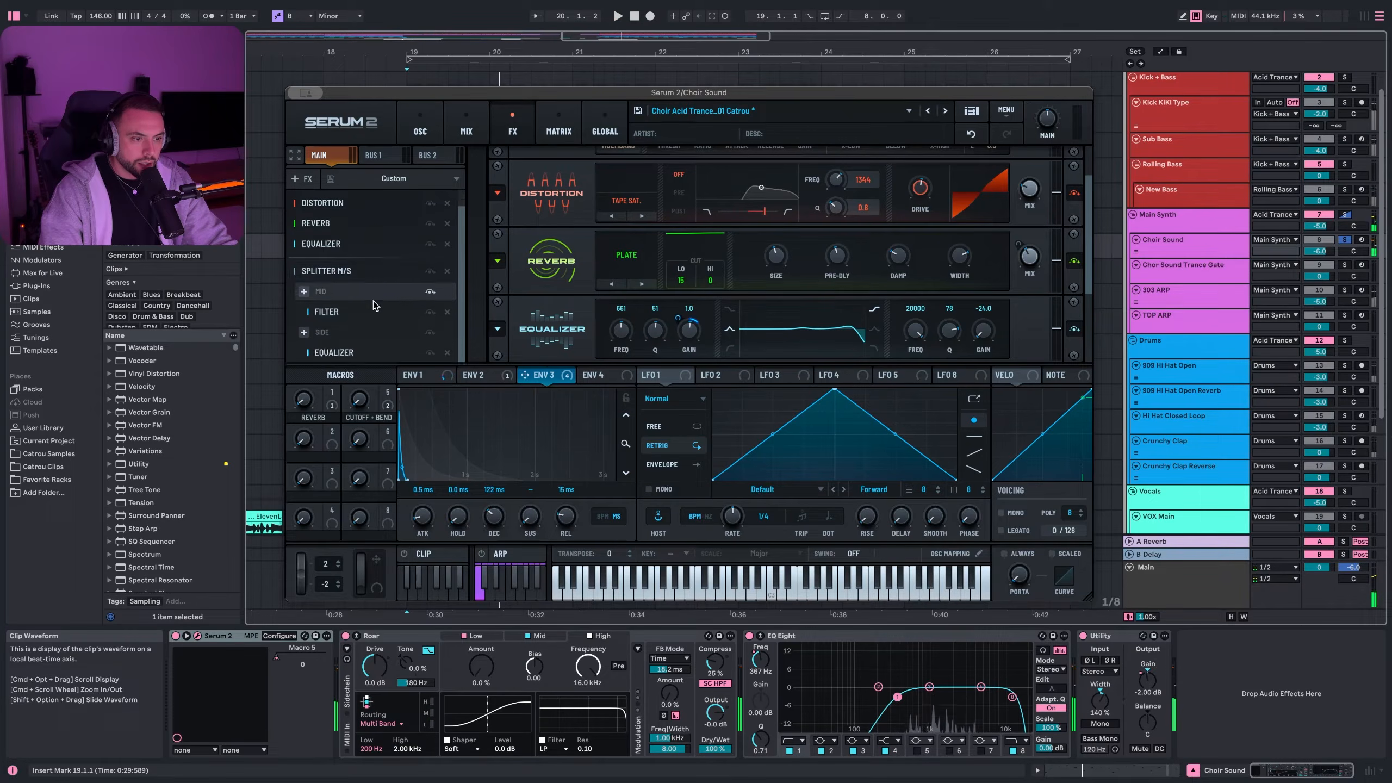
pyautogui.click(332, 332)
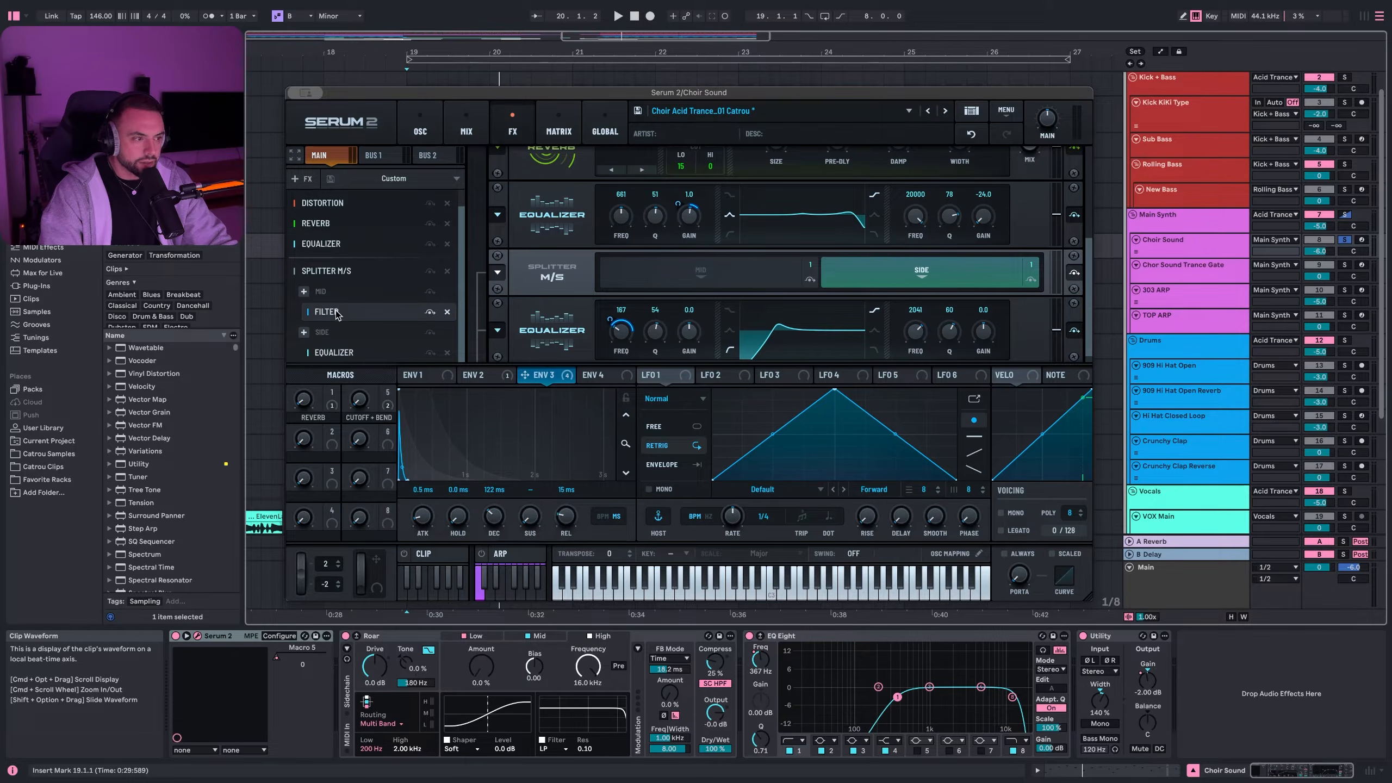
pyautogui.click(335, 313)
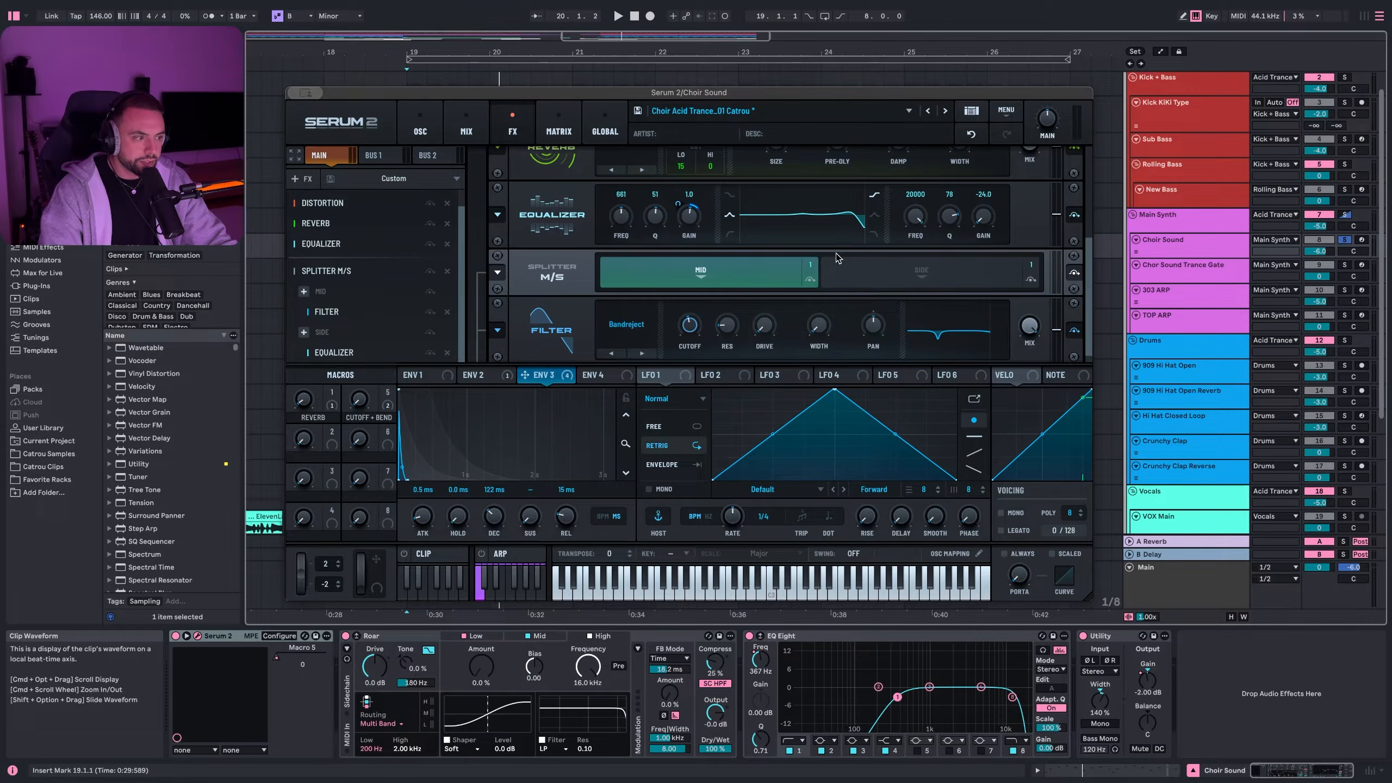
# - Return Serum to the OSC page, close it and solo Chor Sound Trance Gate
pyautogui.scroll(3, 544, 305)
pyautogui.click(420, 127)
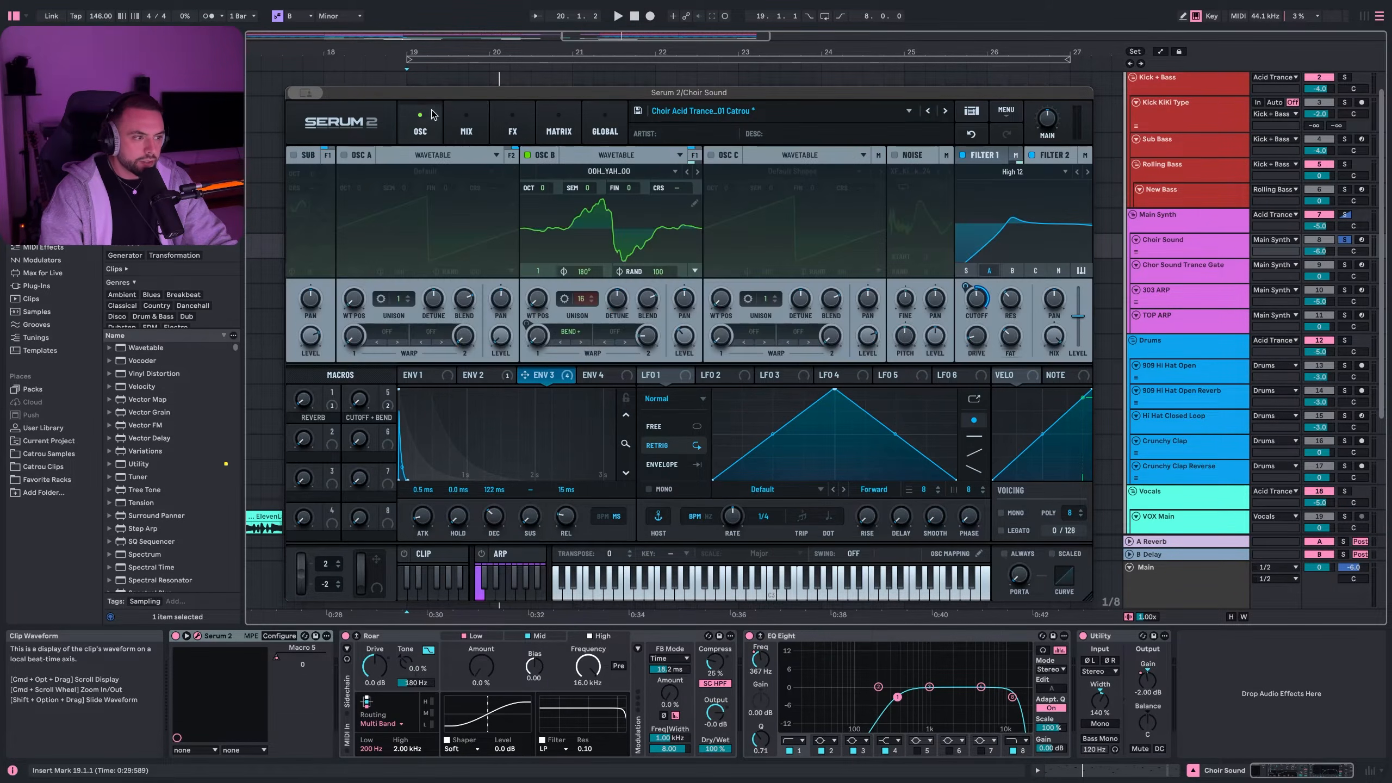
pyautogui.click(1344, 264)
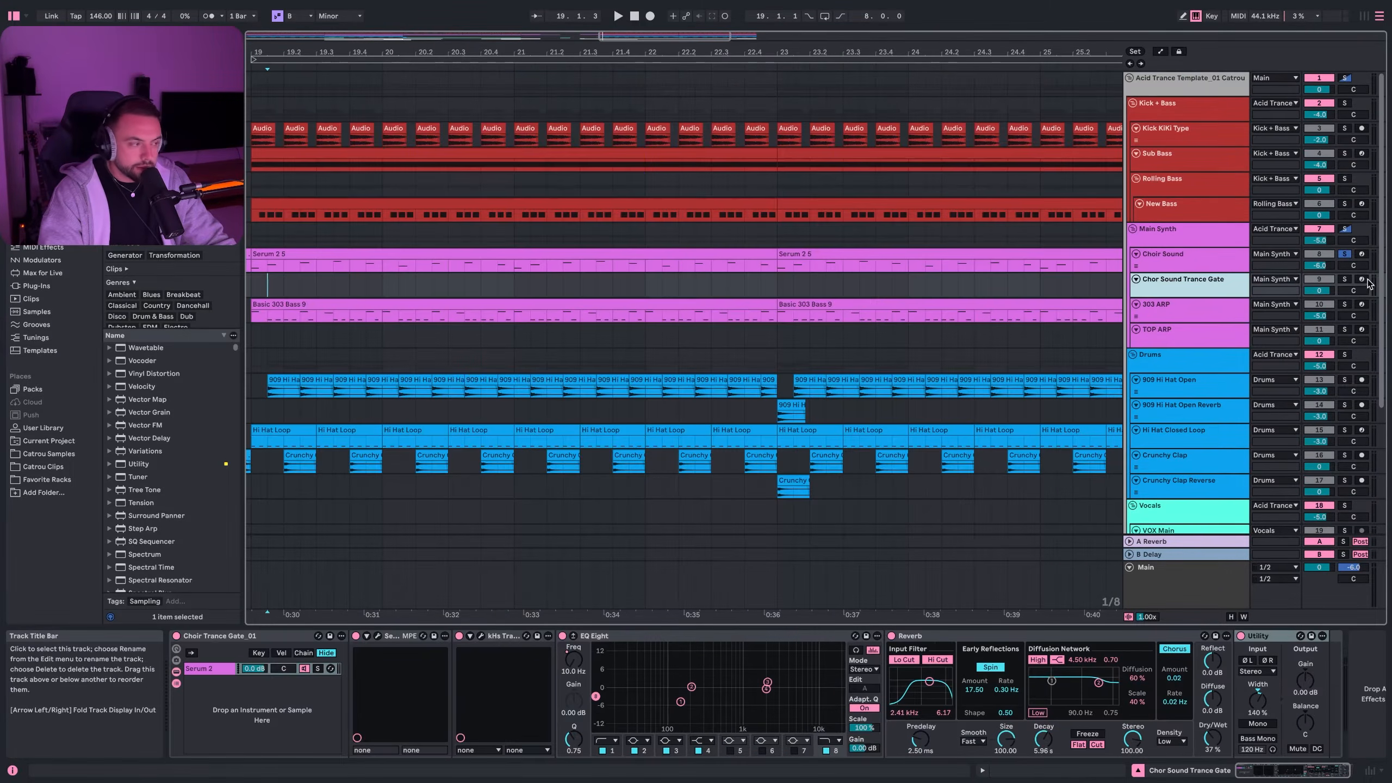
# - Play the Chor Sound Trance Gate clip from bar 15 and briefly view its Serum 2 window
pyautogui.hscroll(-10, 609, 287)
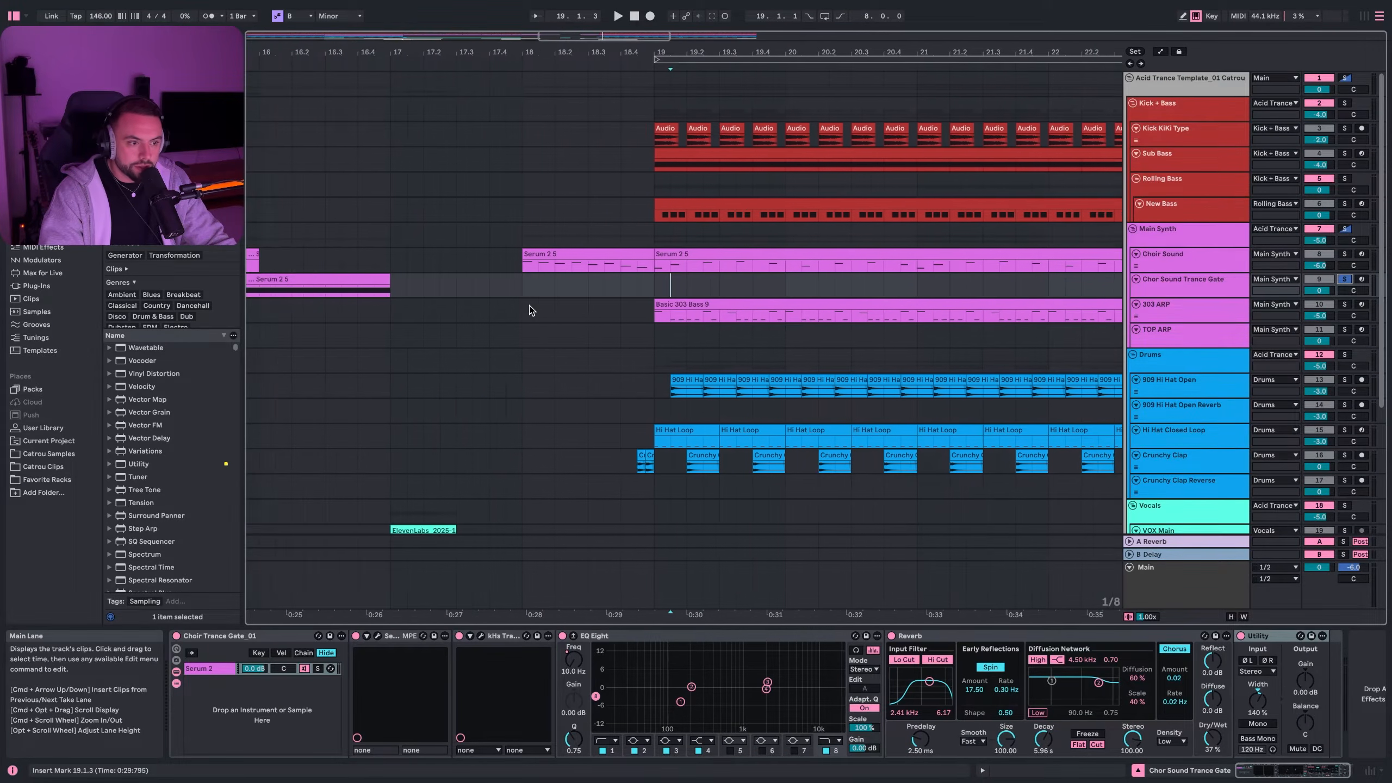
pyautogui.click(327, 275)
pyautogui.press('space')
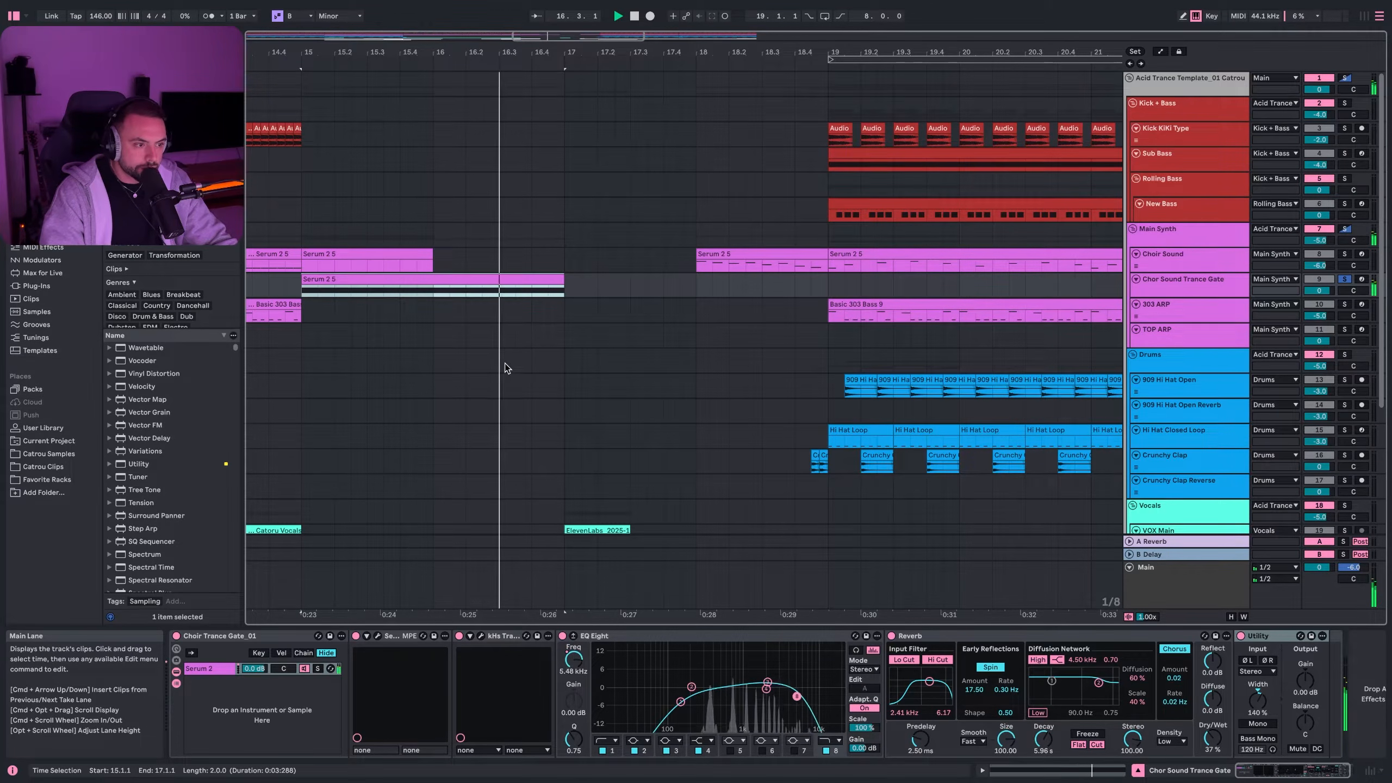
pyautogui.press('space')
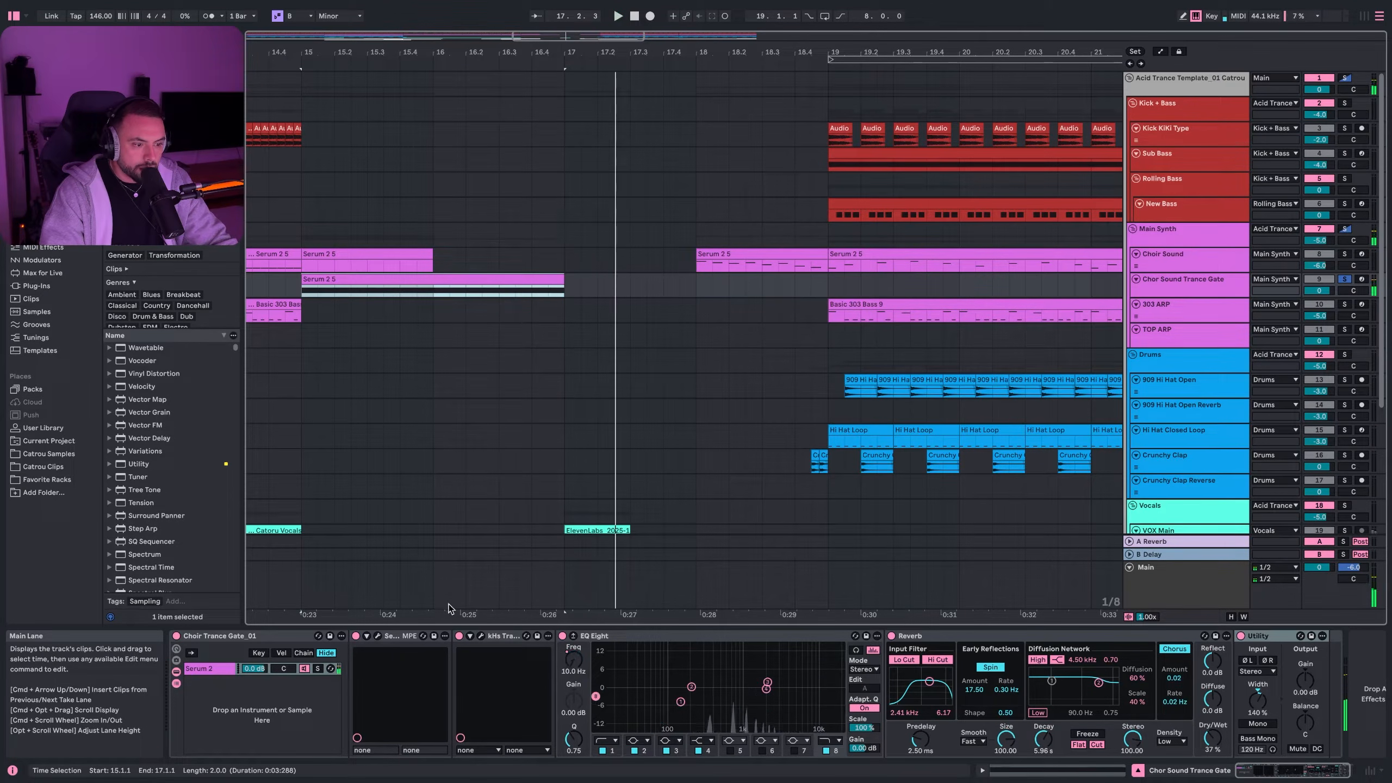
pyautogui.click(377, 636)
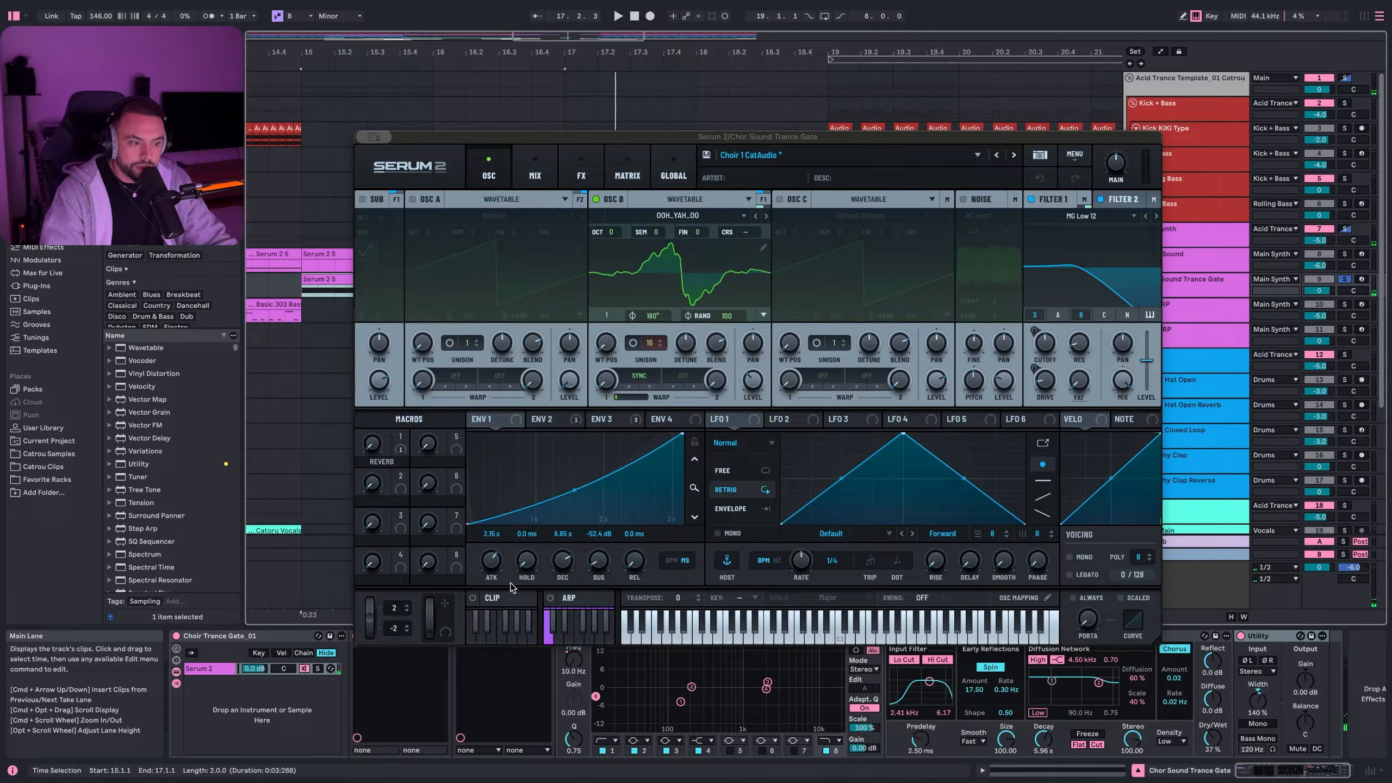
pyautogui.moveTo(361, 136); pyautogui.dragTo(317, 65)
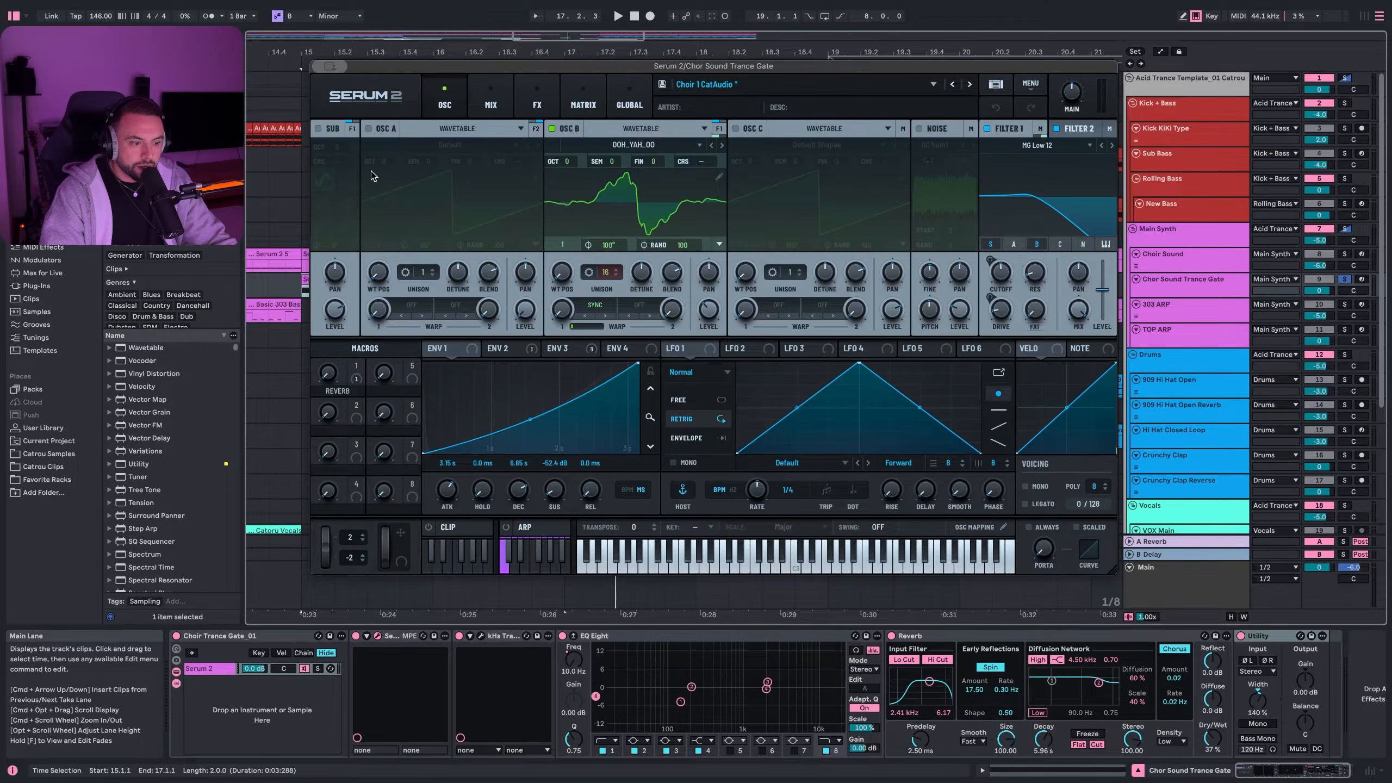
pyautogui.click(377, 635)
# - Inspect the Trance Gate plugin's editor, then close it and focus EQ Eight
pyautogui.click(480, 635)
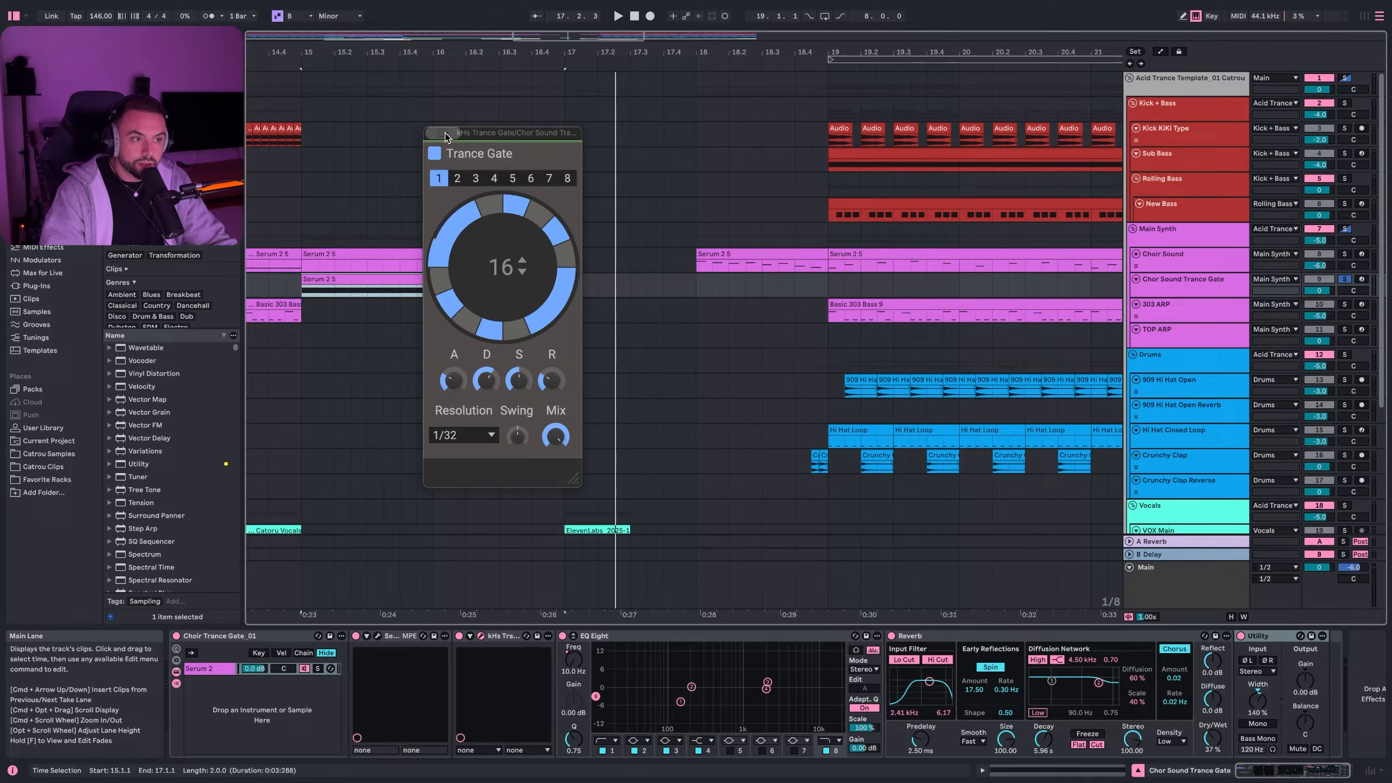
pyautogui.click(668, 662)
pyautogui.press('space')
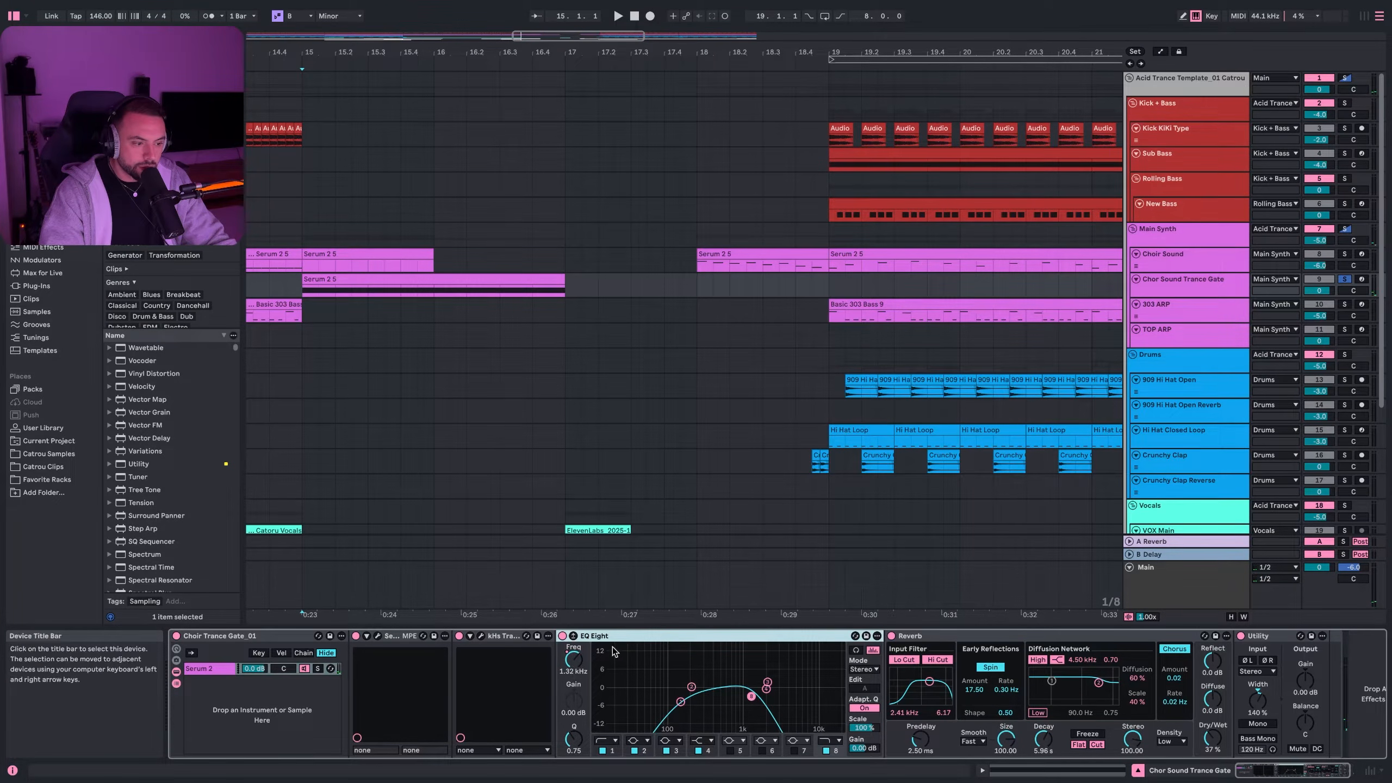
# - Sweep EQ Eight band 8 up to 2.84 kHz, then down to 10 Hz while playing
pyautogui.moveTo(751, 697); pyautogui.dragTo(779, 702)
pyautogui.press('space')
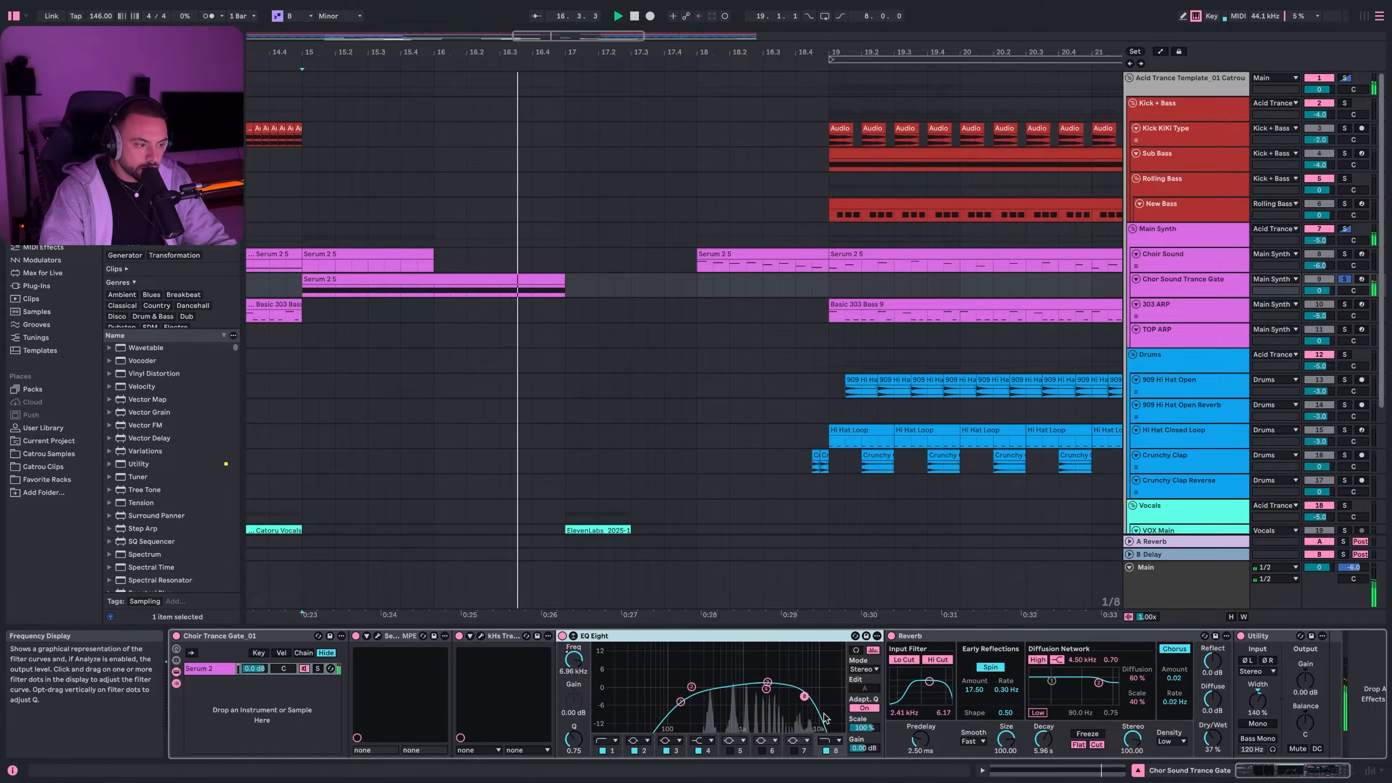
pyautogui.moveTo(776, 697); pyautogui.dragTo(657, 511)
pyautogui.hscroll(5, 657, 510)
pyautogui.hscroll(-5, 650, 512)
# - Look over the Reverb and Utility devices, then bring up the 303 ARP track
pyautogui.click(957, 635)
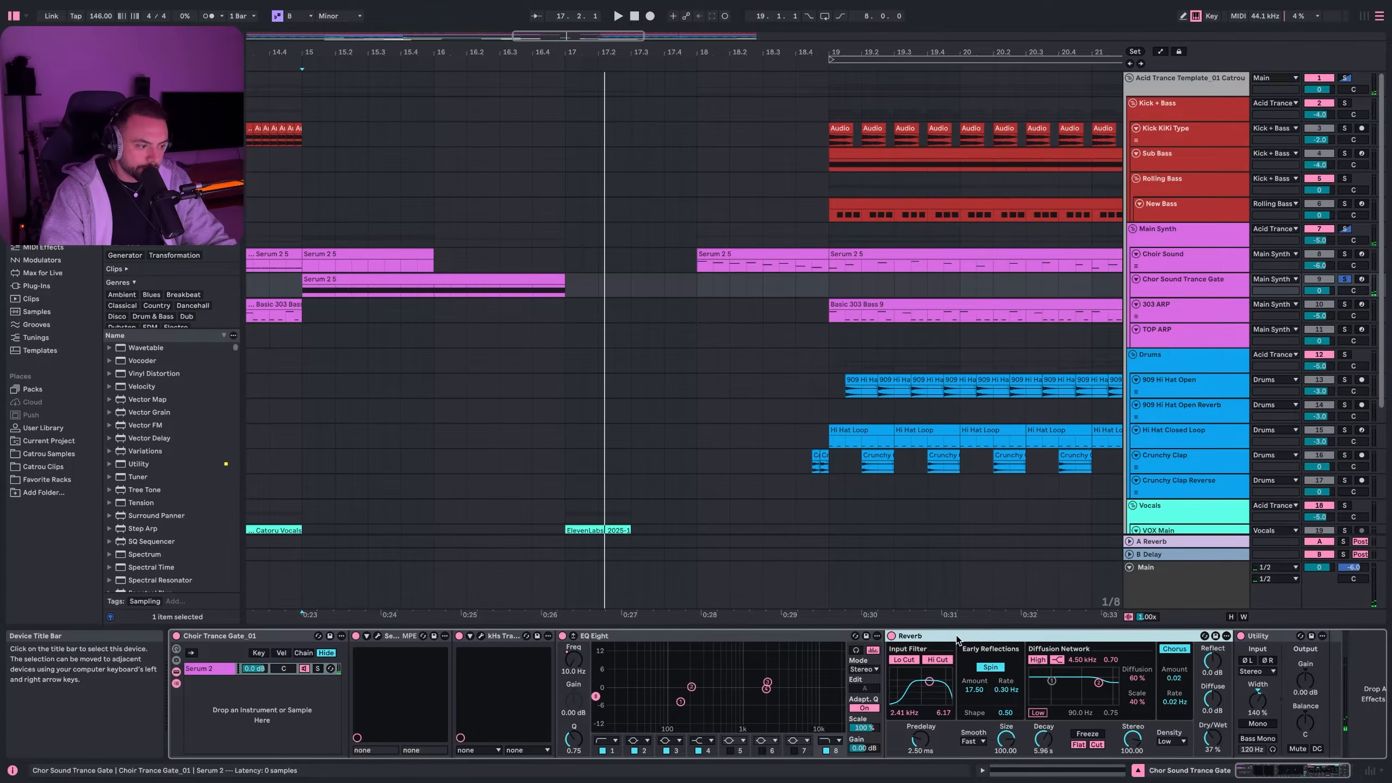
pyautogui.click(1276, 638)
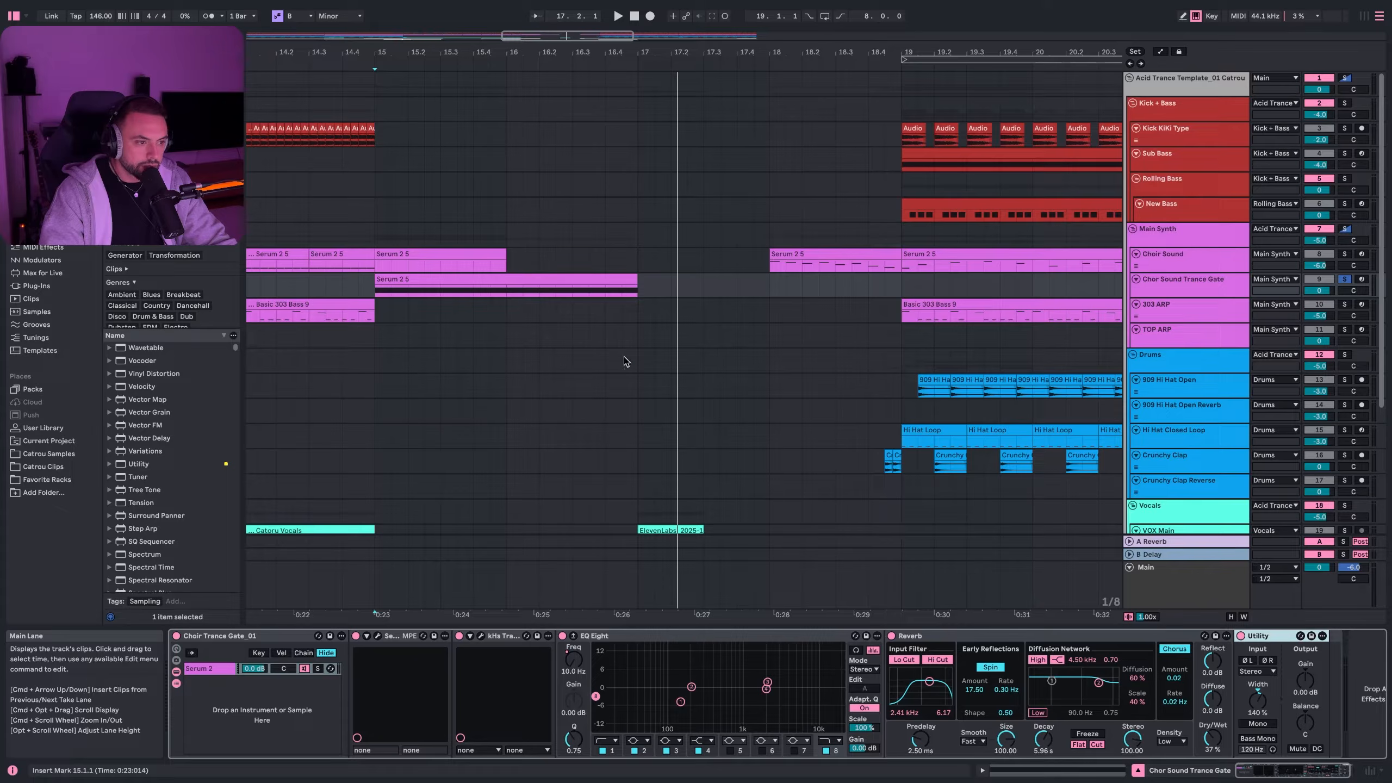
pyautogui.click(1194, 305)
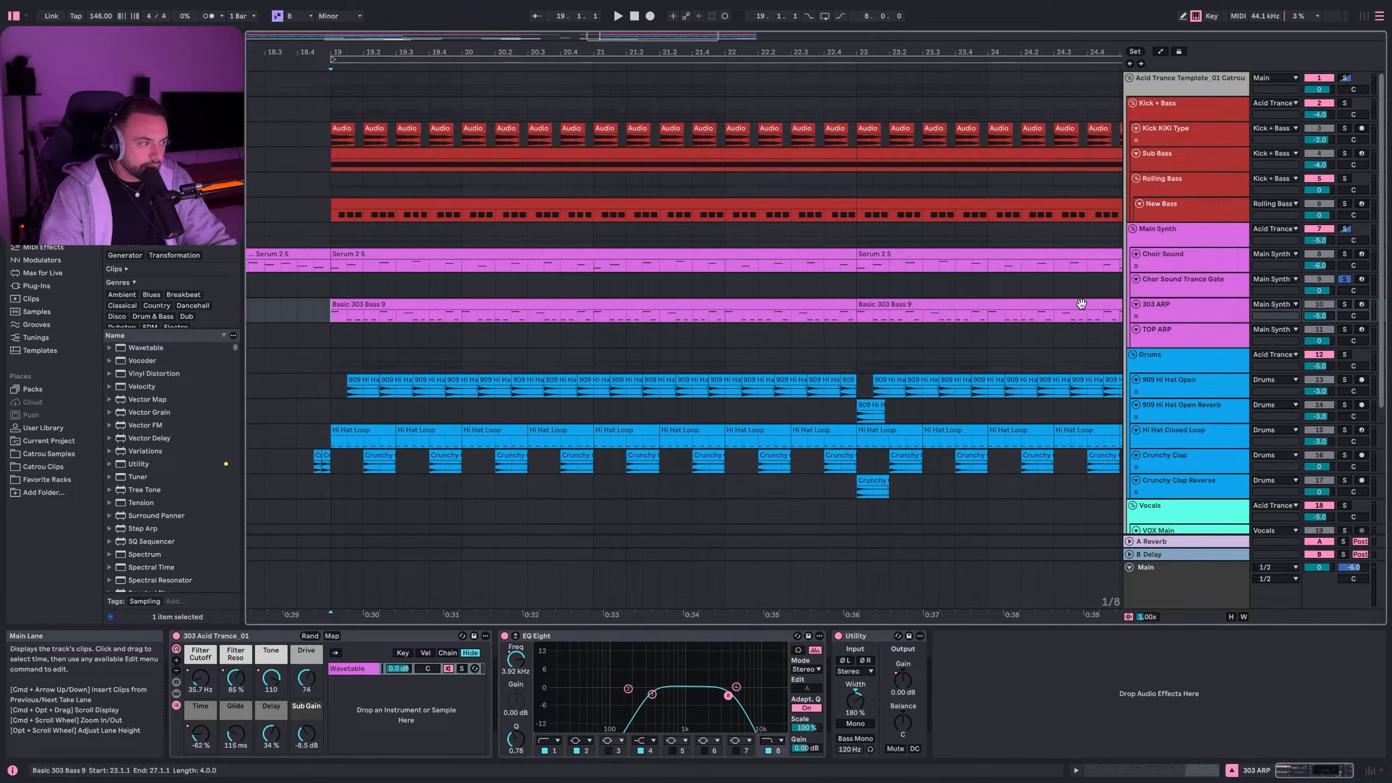
# - Solo the 303 ARP track and play it briefly
pyautogui.click(1343, 307)
pyautogui.press('space')
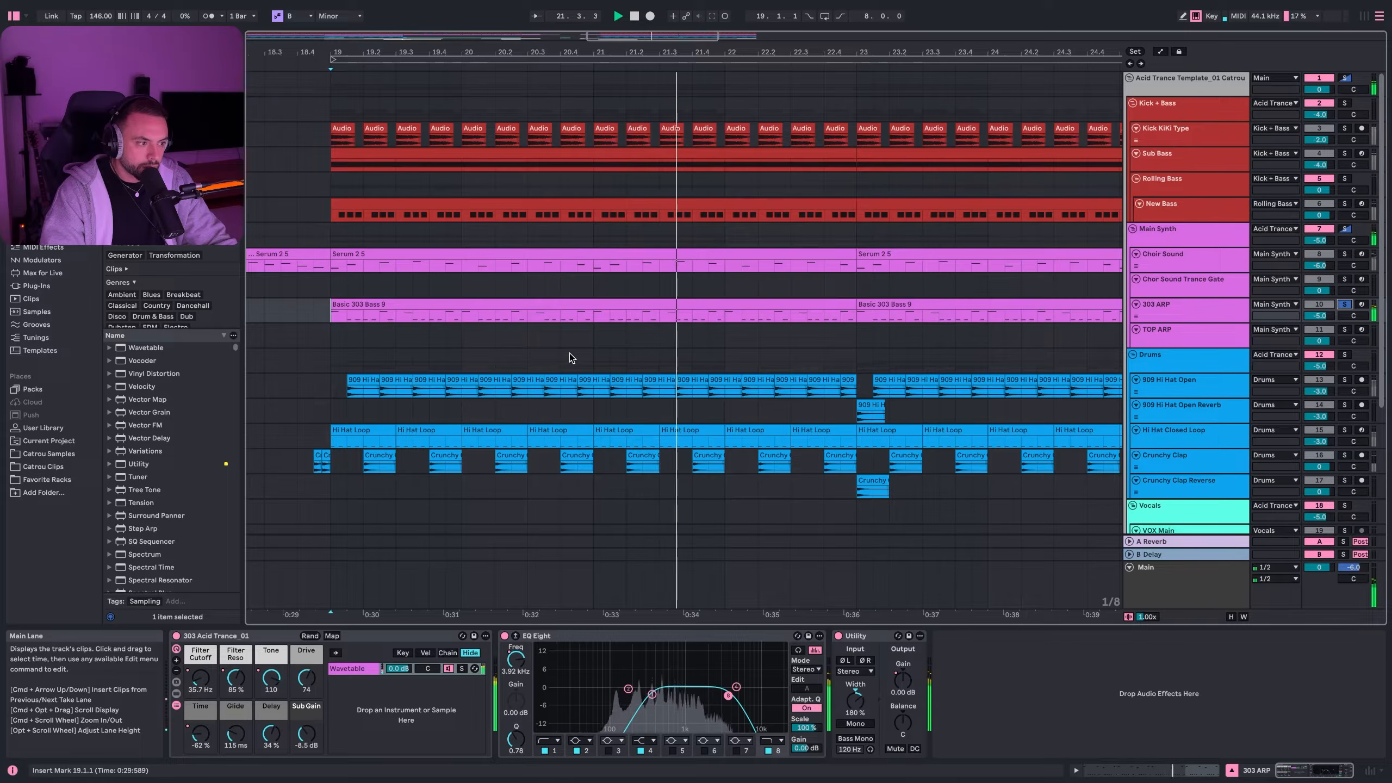
pyautogui.press('space')
pyautogui.scroll(-3, 364, 280)
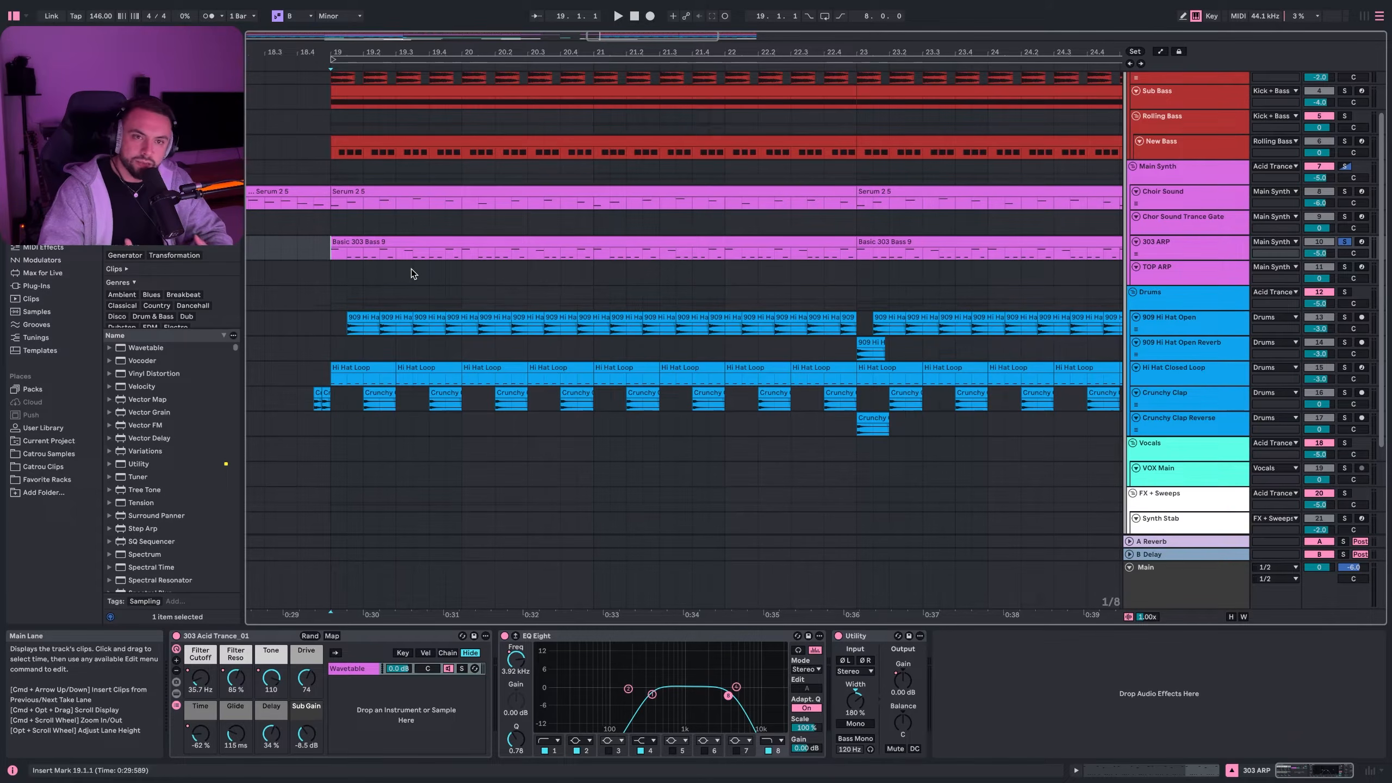
# - Check the Basic 303 Bass 9 clip's notes, its EQ Eight and Utility, then select TOP ARP
pyautogui.doubleClick(349, 254)
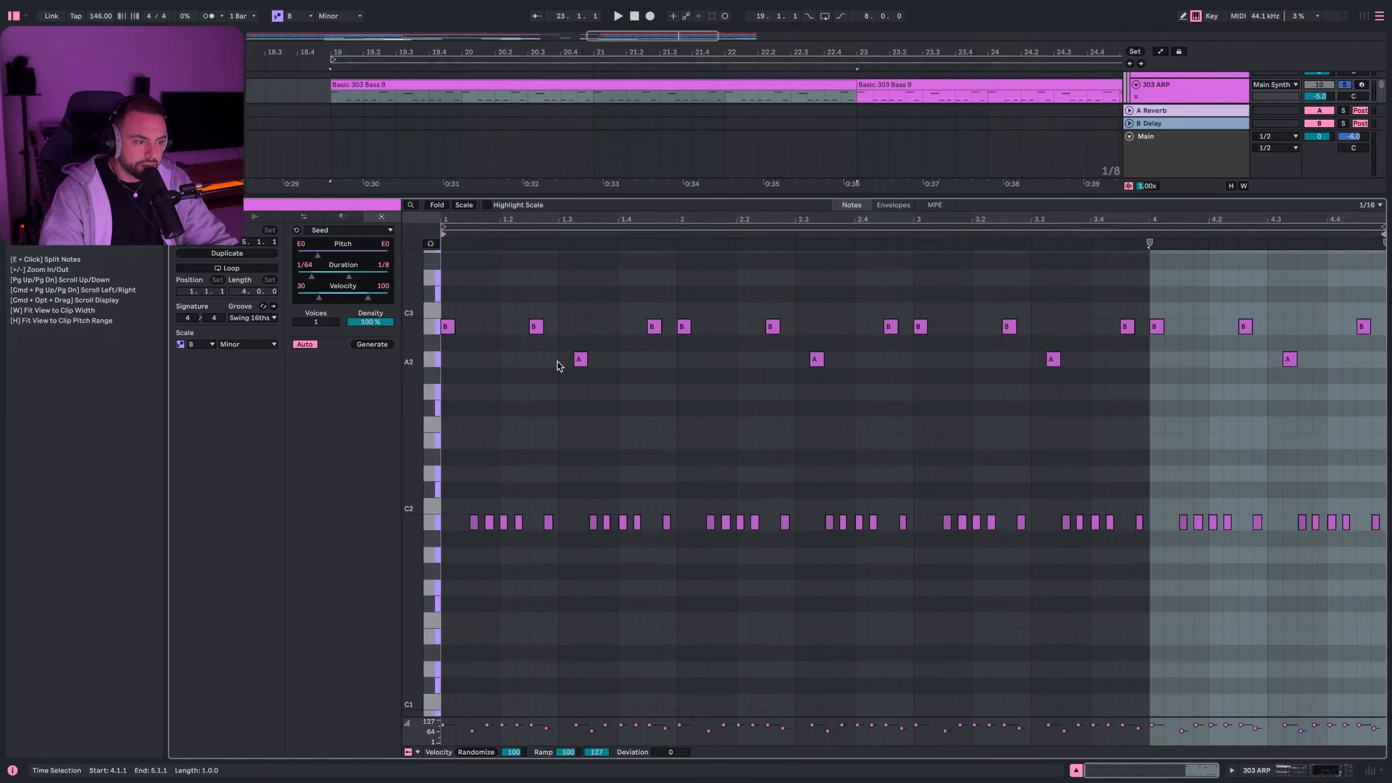
pyautogui.click(1315, 774)
pyautogui.press('z')
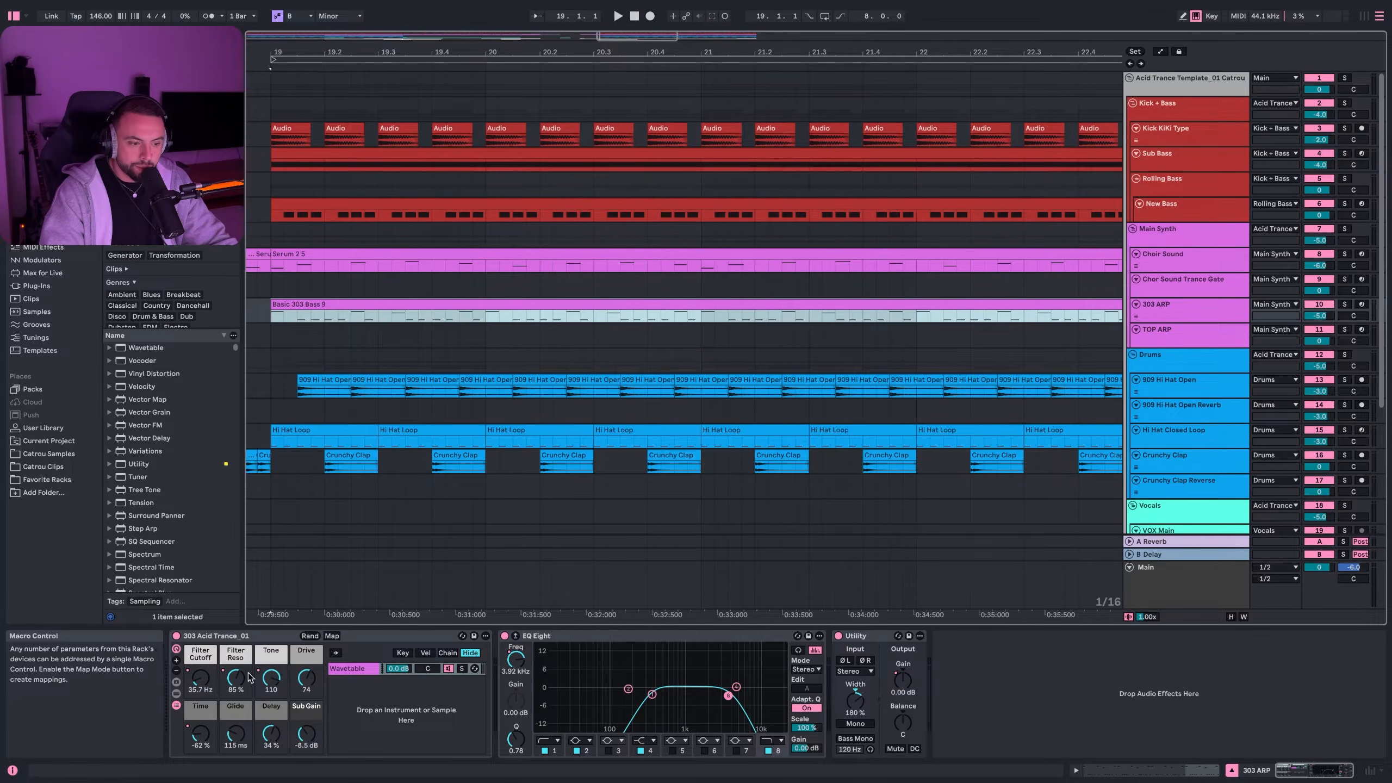
pyautogui.click(590, 645)
pyautogui.click(590, 646)
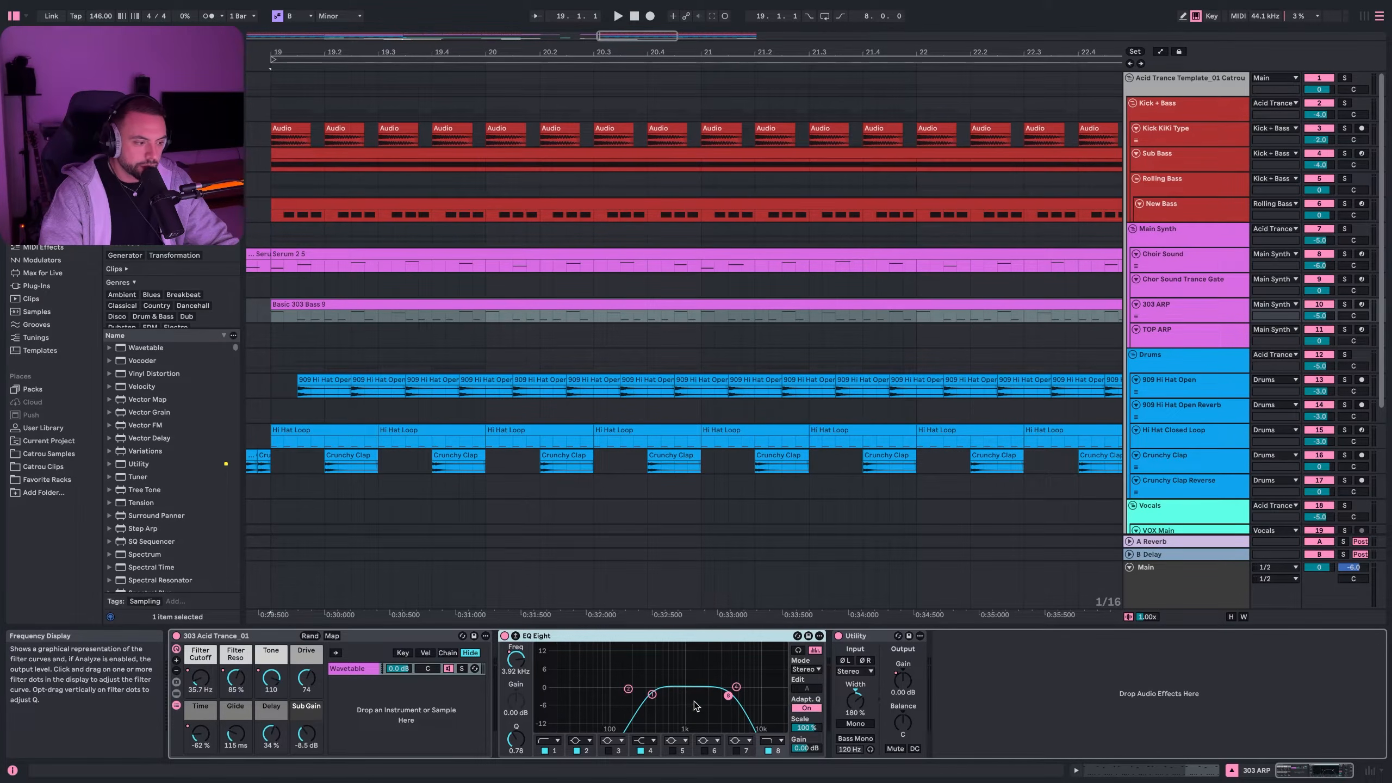
pyautogui.click(851, 717)
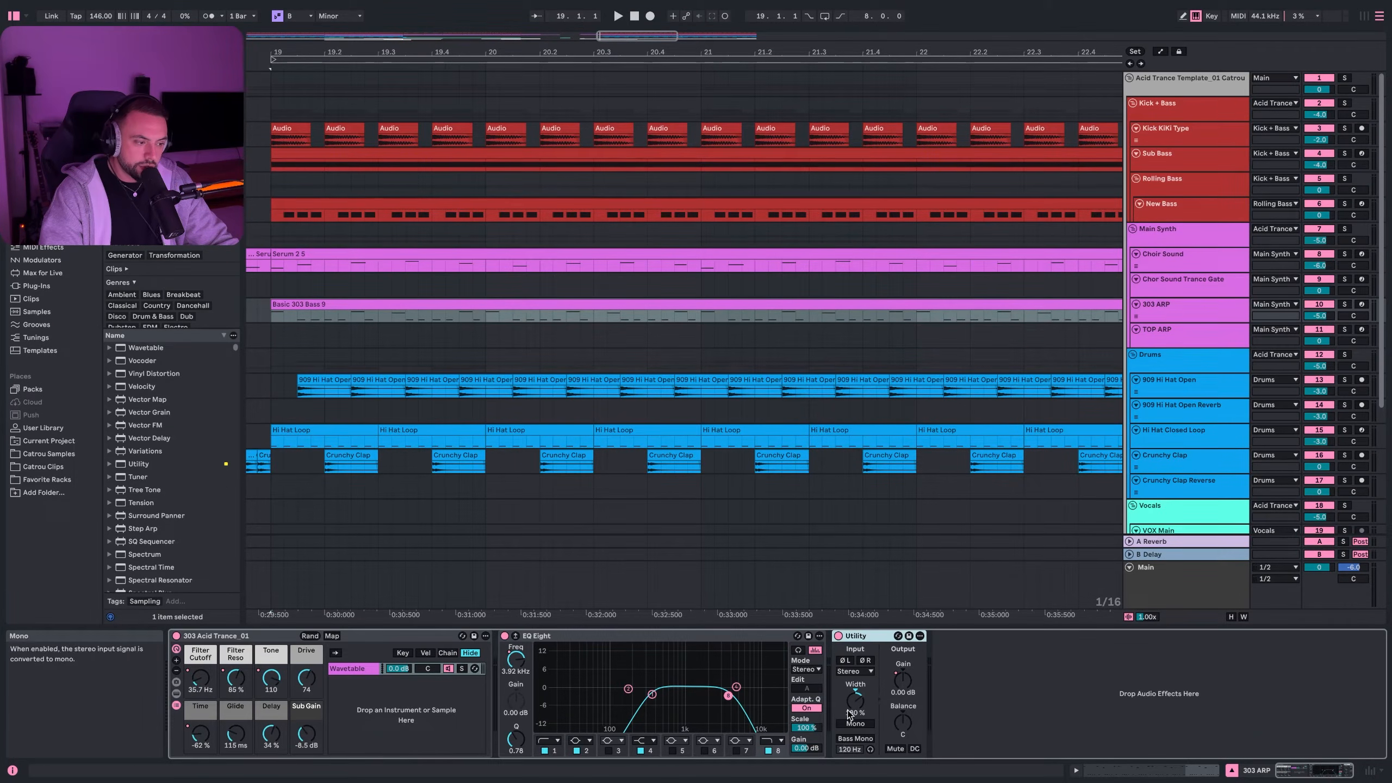
pyautogui.press('-')
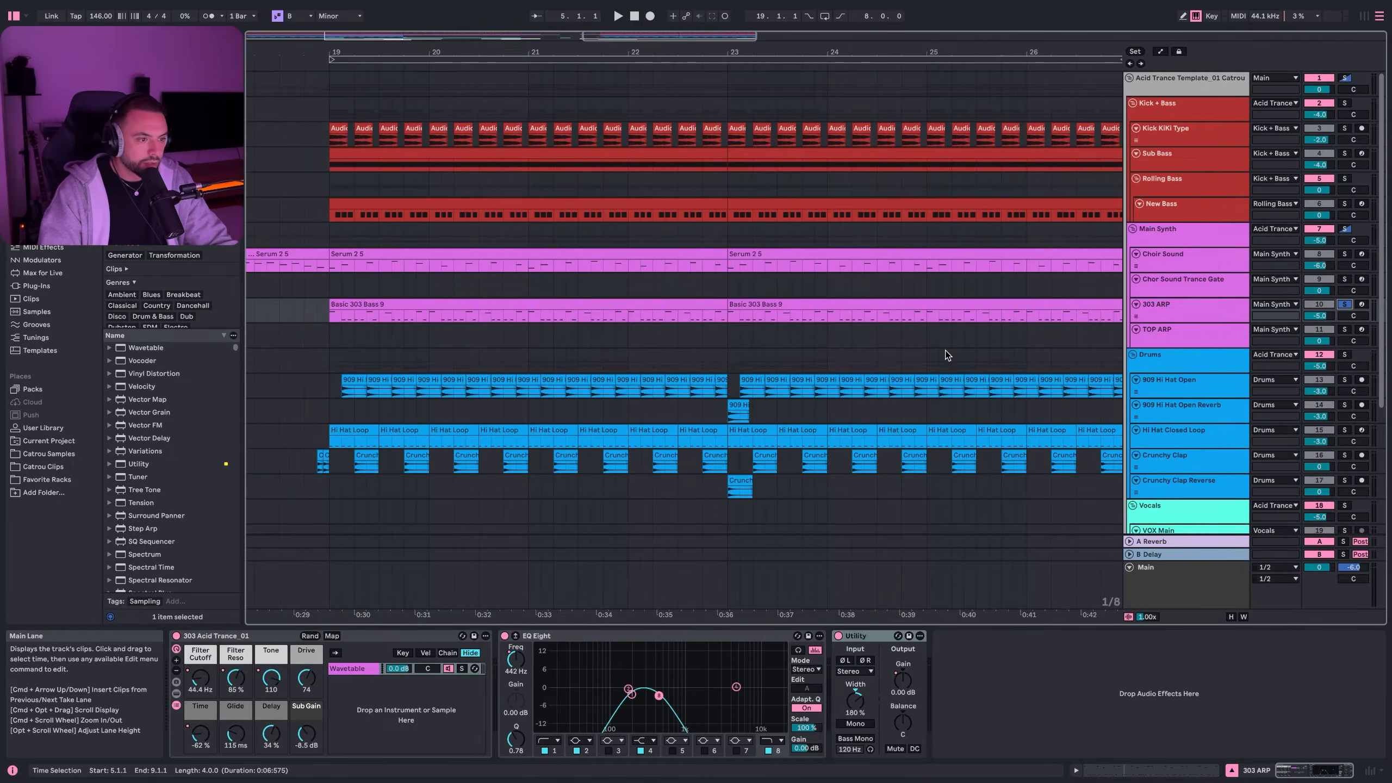
pyautogui.click(1226, 331)
pyautogui.hscroll(-15, 793, 314)
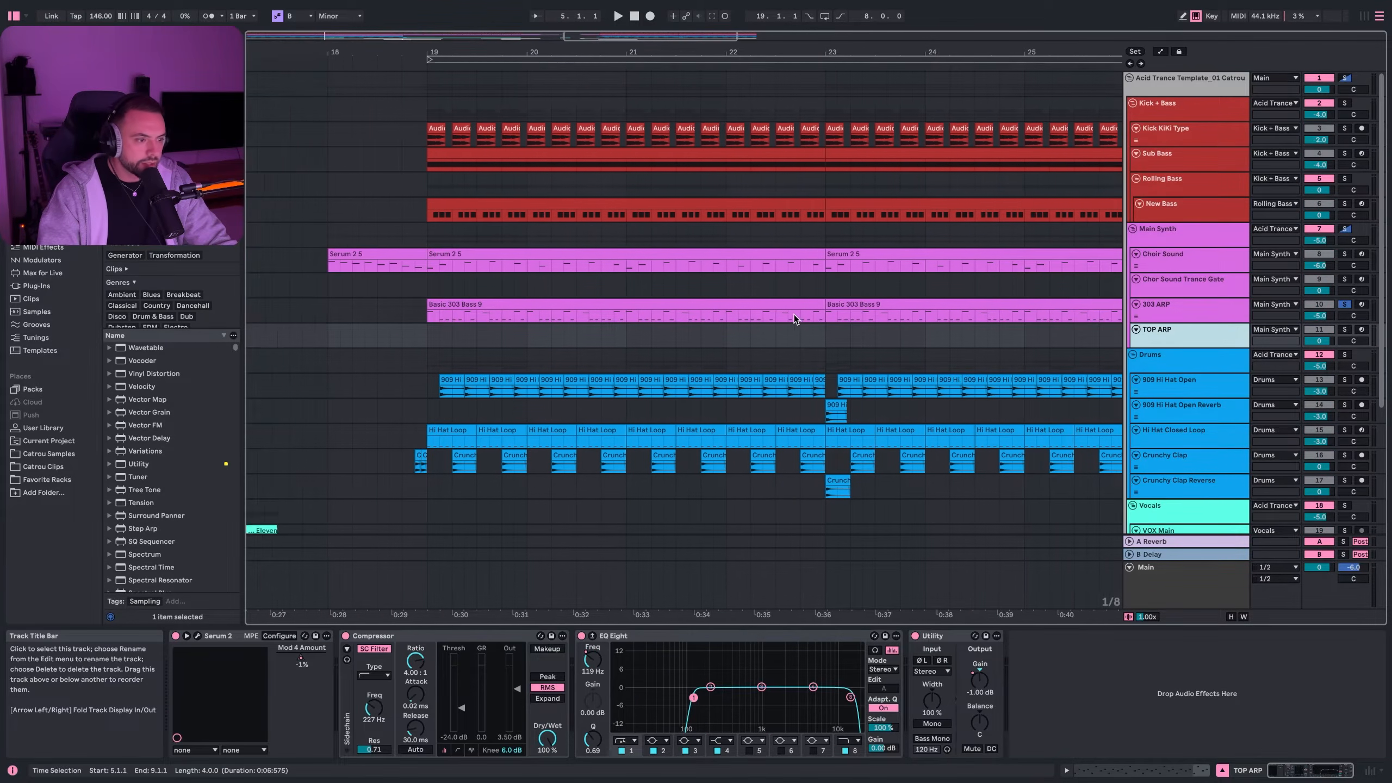
# - Scroll back to bar 4, solo TOP ARP and play its clip from bar 5
pyautogui.hscroll(-10, 485, 336)
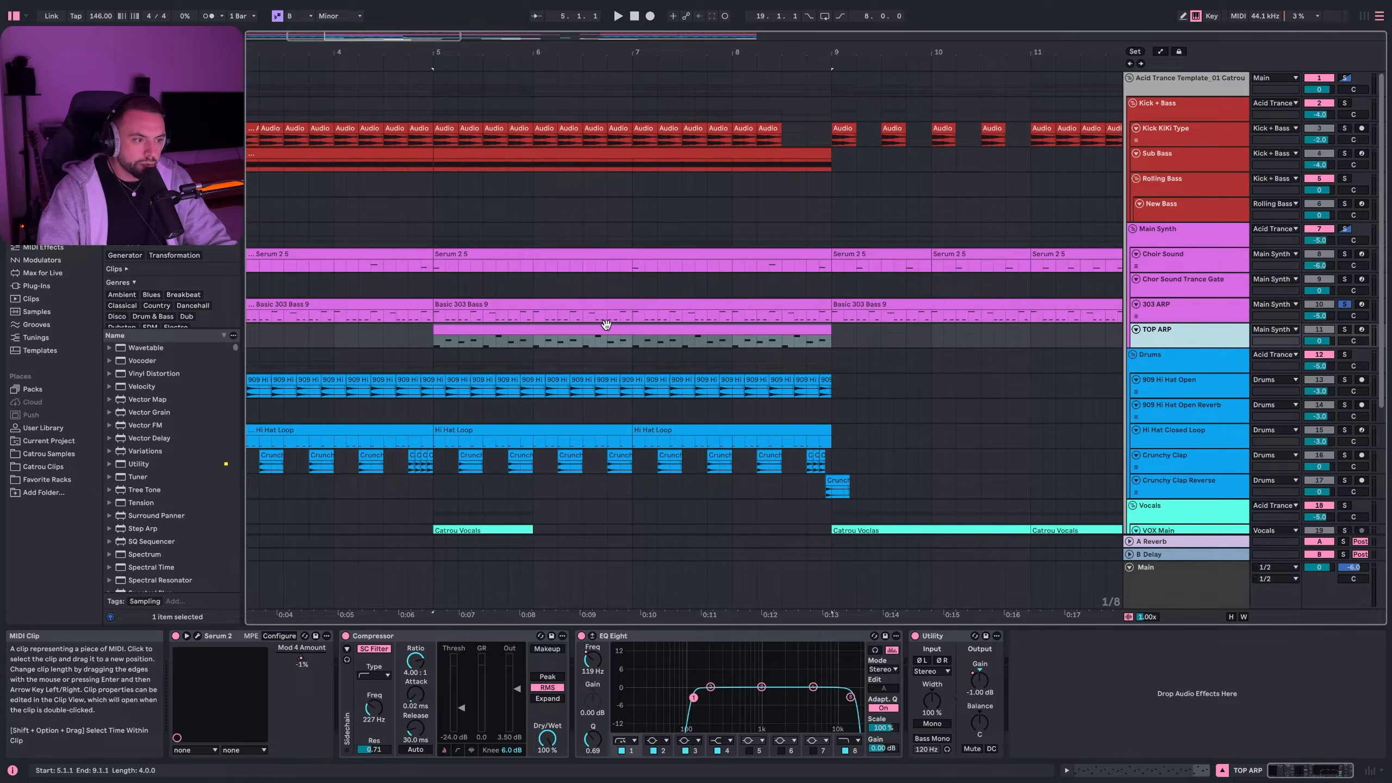
pyautogui.click(1344, 329)
pyautogui.click(438, 338)
pyautogui.press('space')
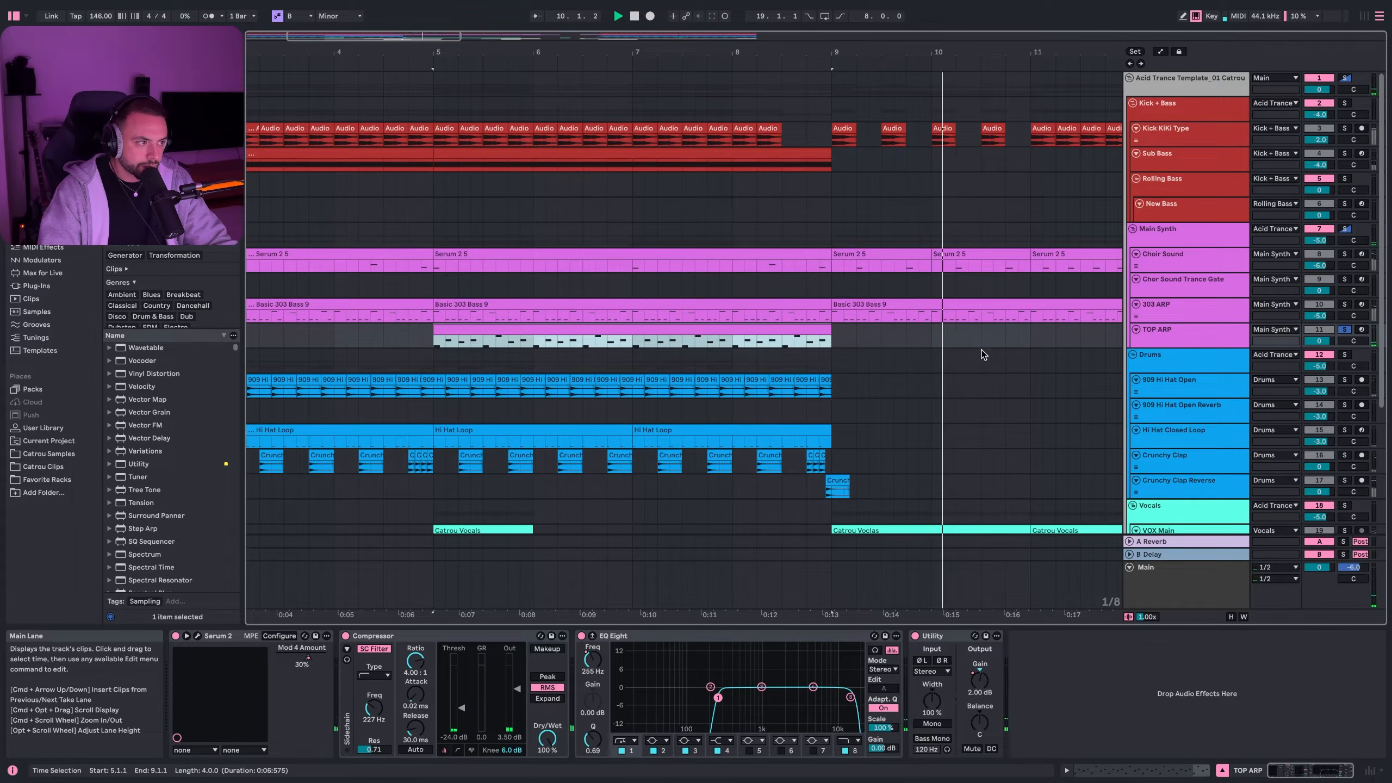
pyautogui.click(198, 635)
pyautogui.click(426, 112)
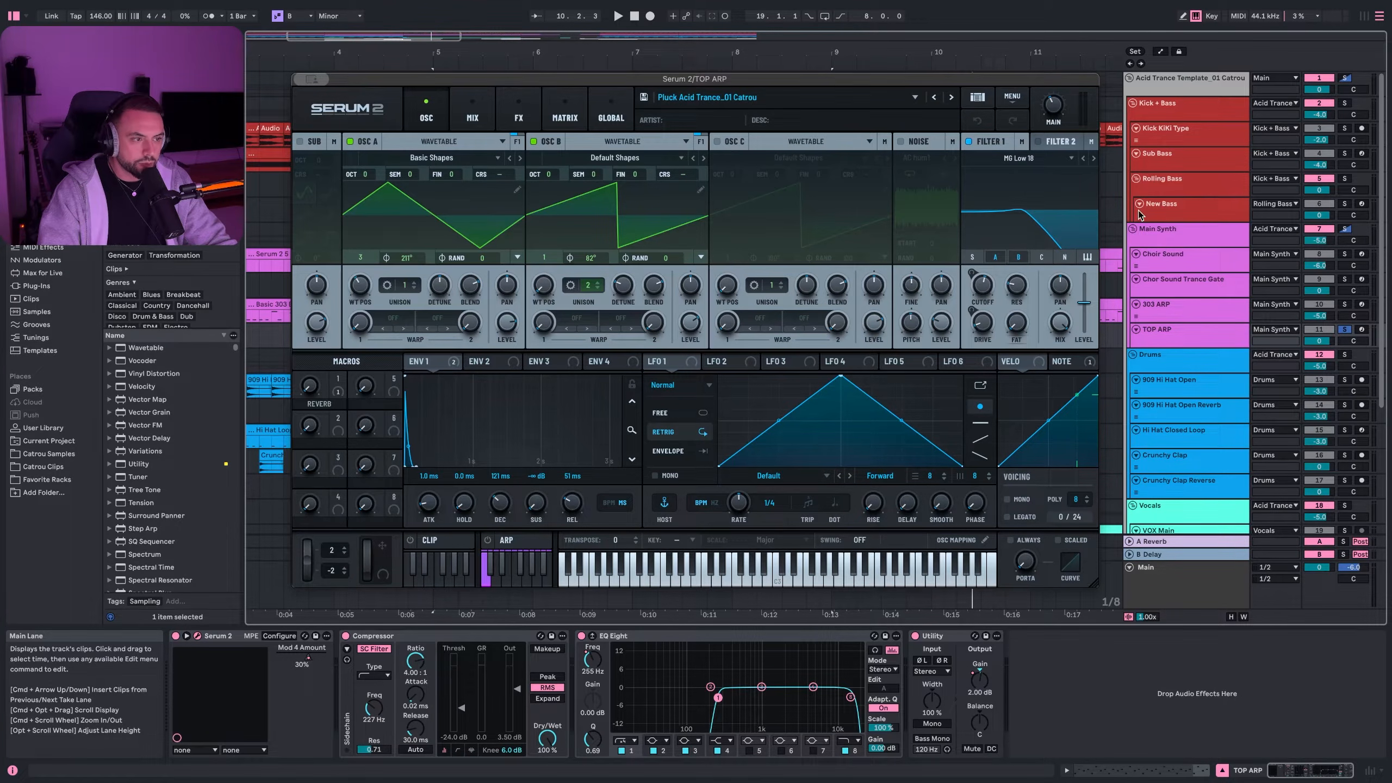
pyautogui.click(473, 113)
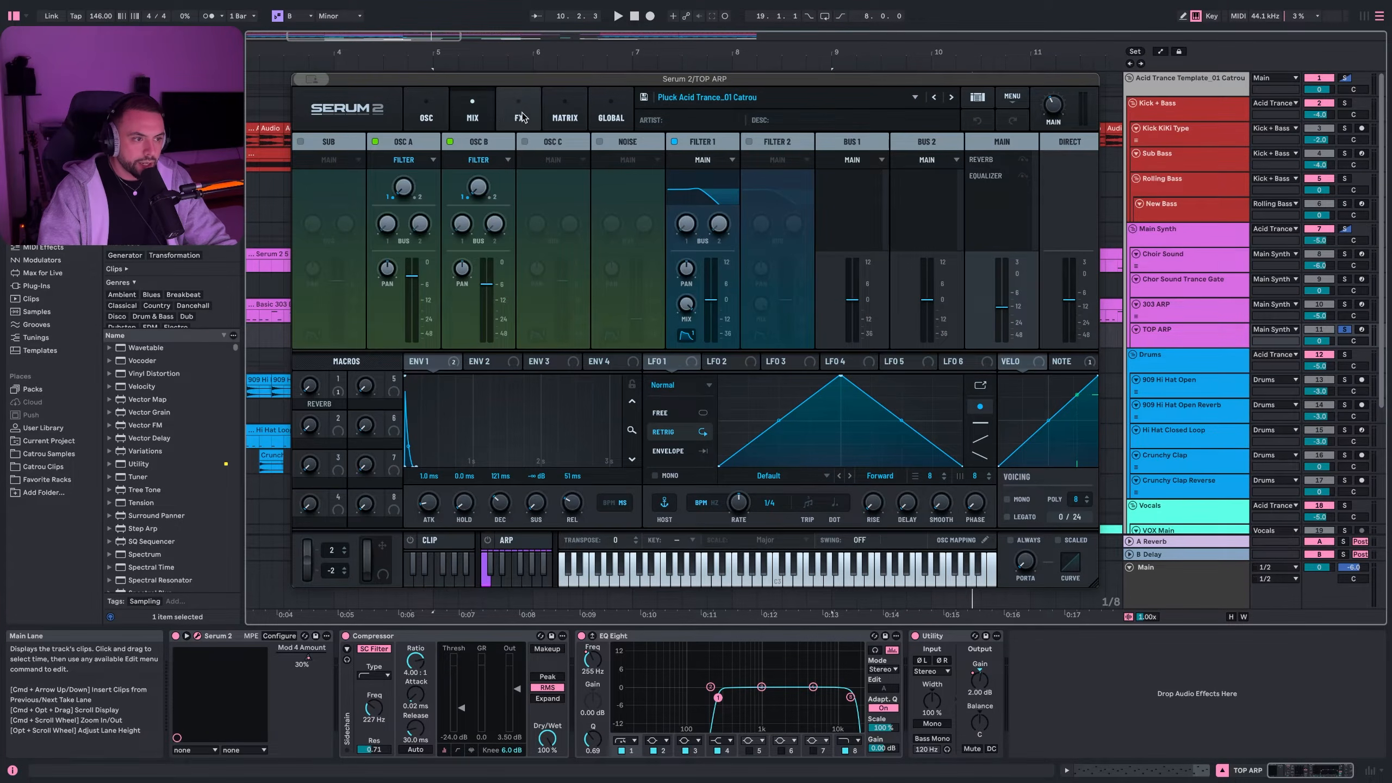
pyautogui.click(519, 117)
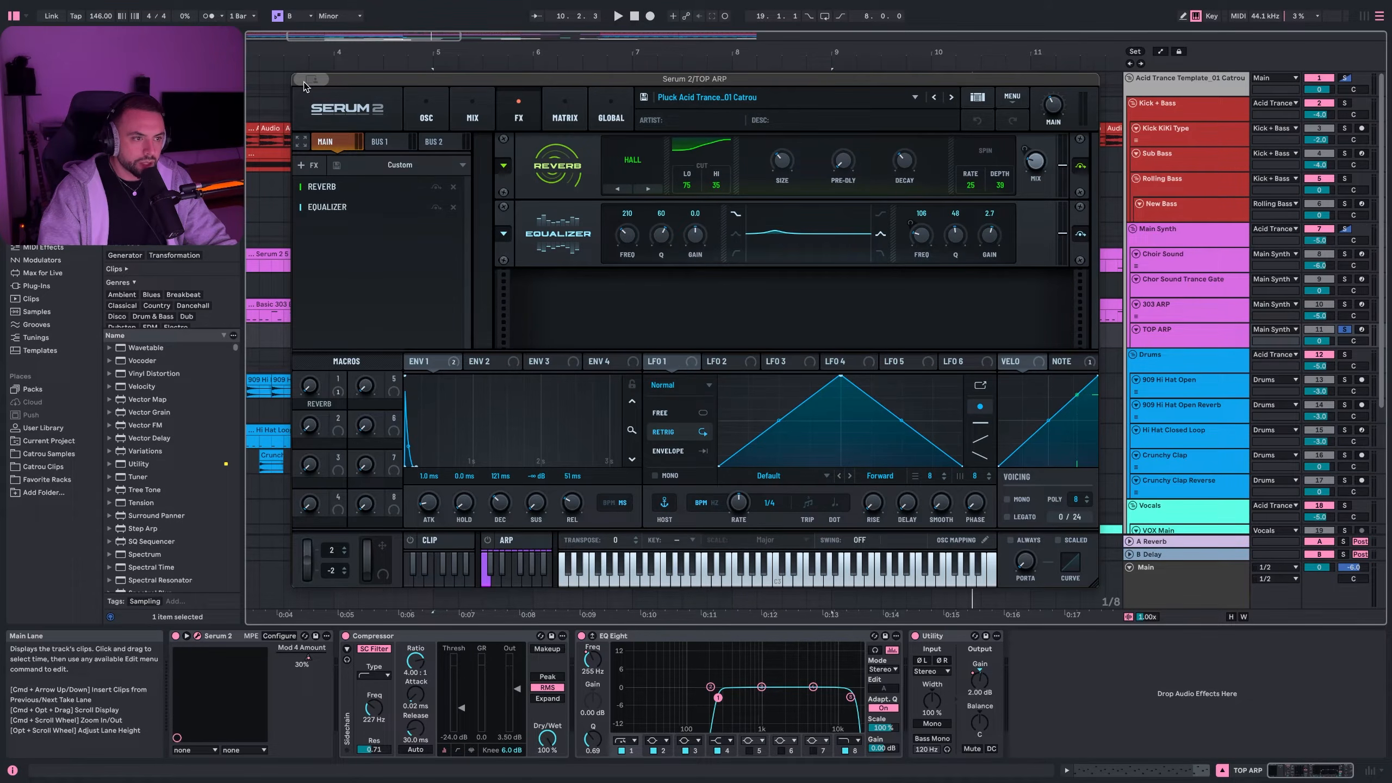
pyautogui.press('space')
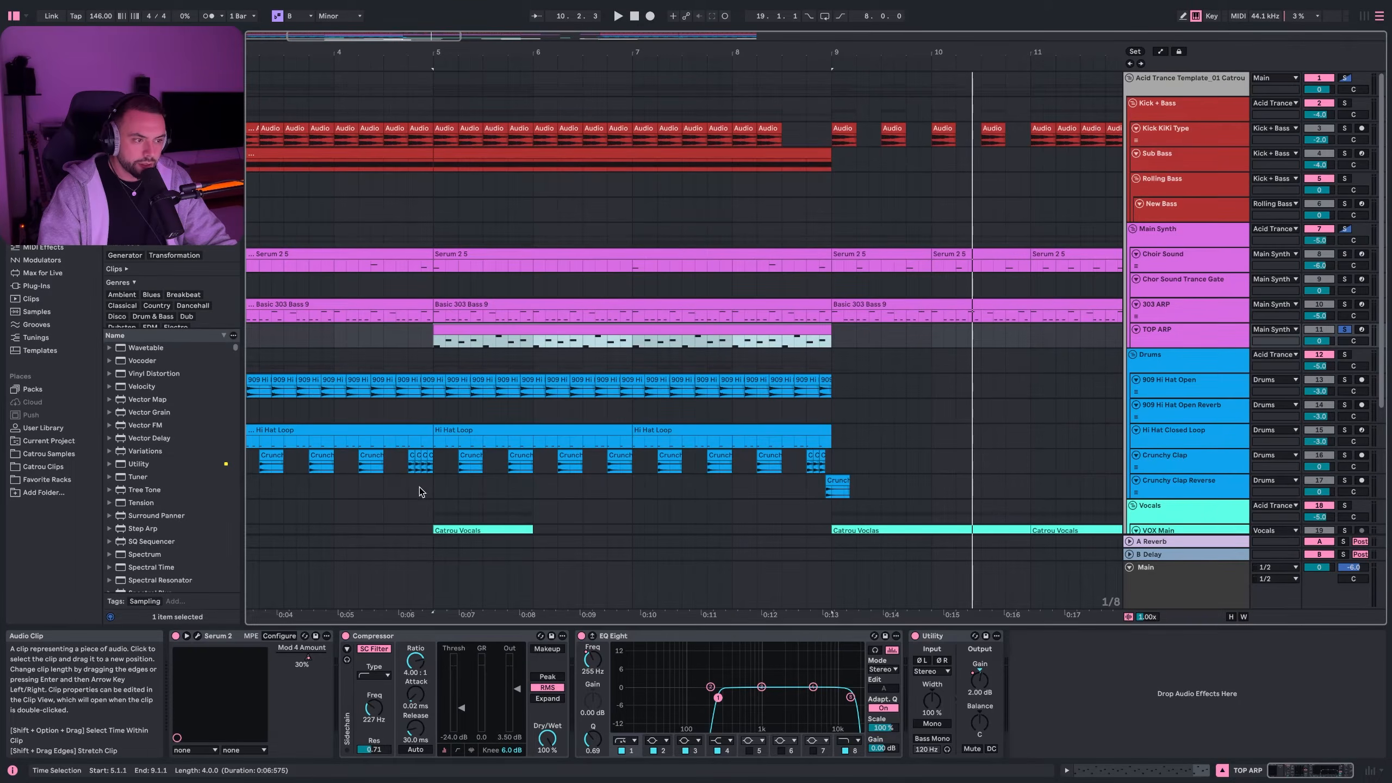
# - Close the Serum 2 window, stop playback and select TOP ARP's EQ Eight
pyautogui.click(442, 674)
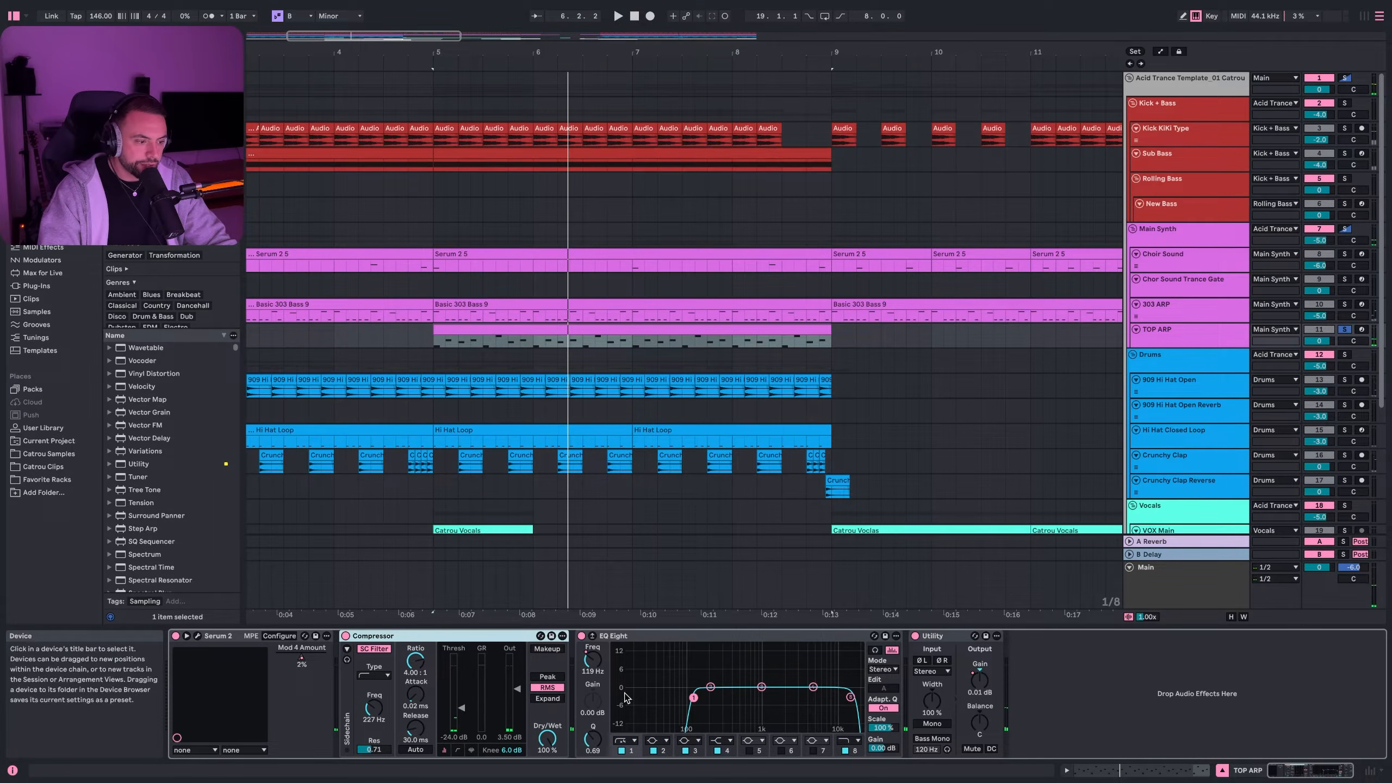
pyautogui.press('space')
pyautogui.click(677, 638)
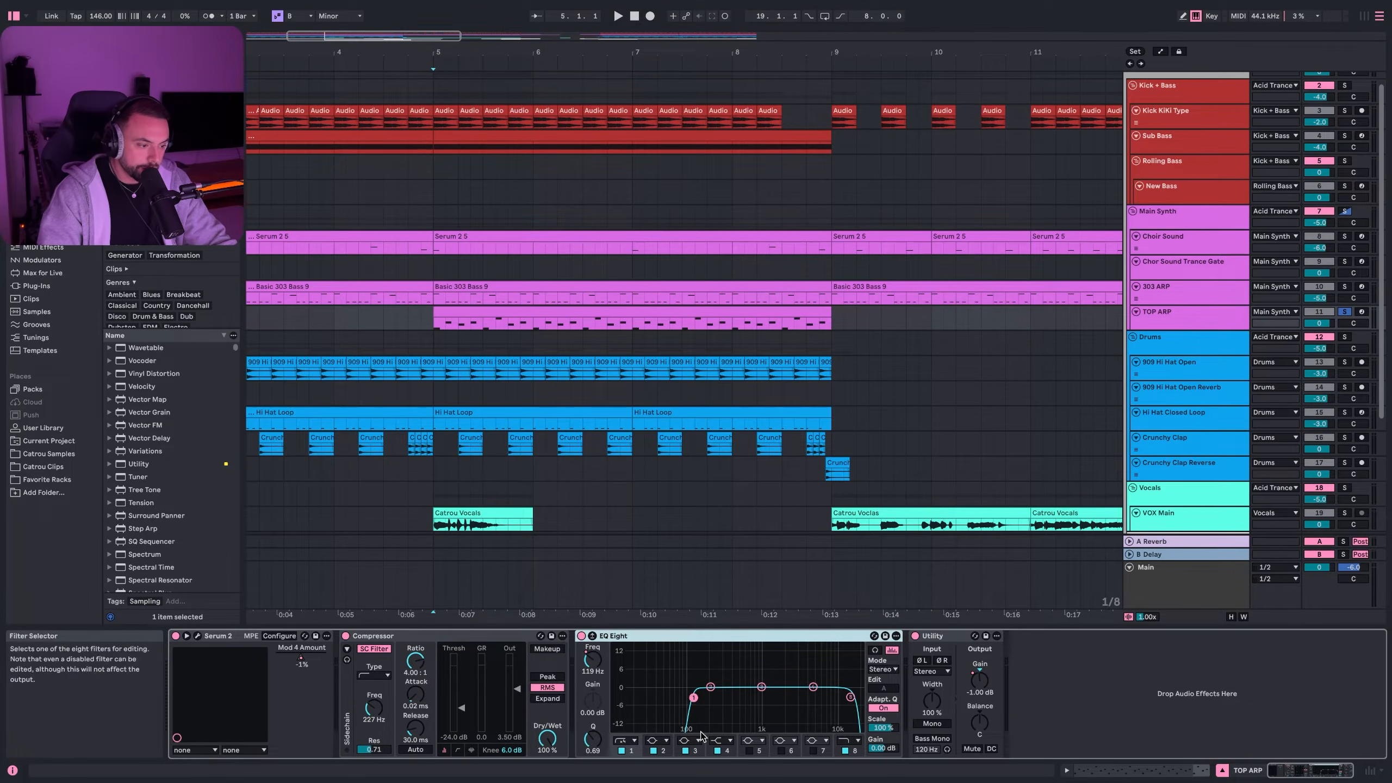
# - Show the EQ Eight frequency automation, play from bar 5, then select the Drums group
pyautogui.rightClick(599, 665)
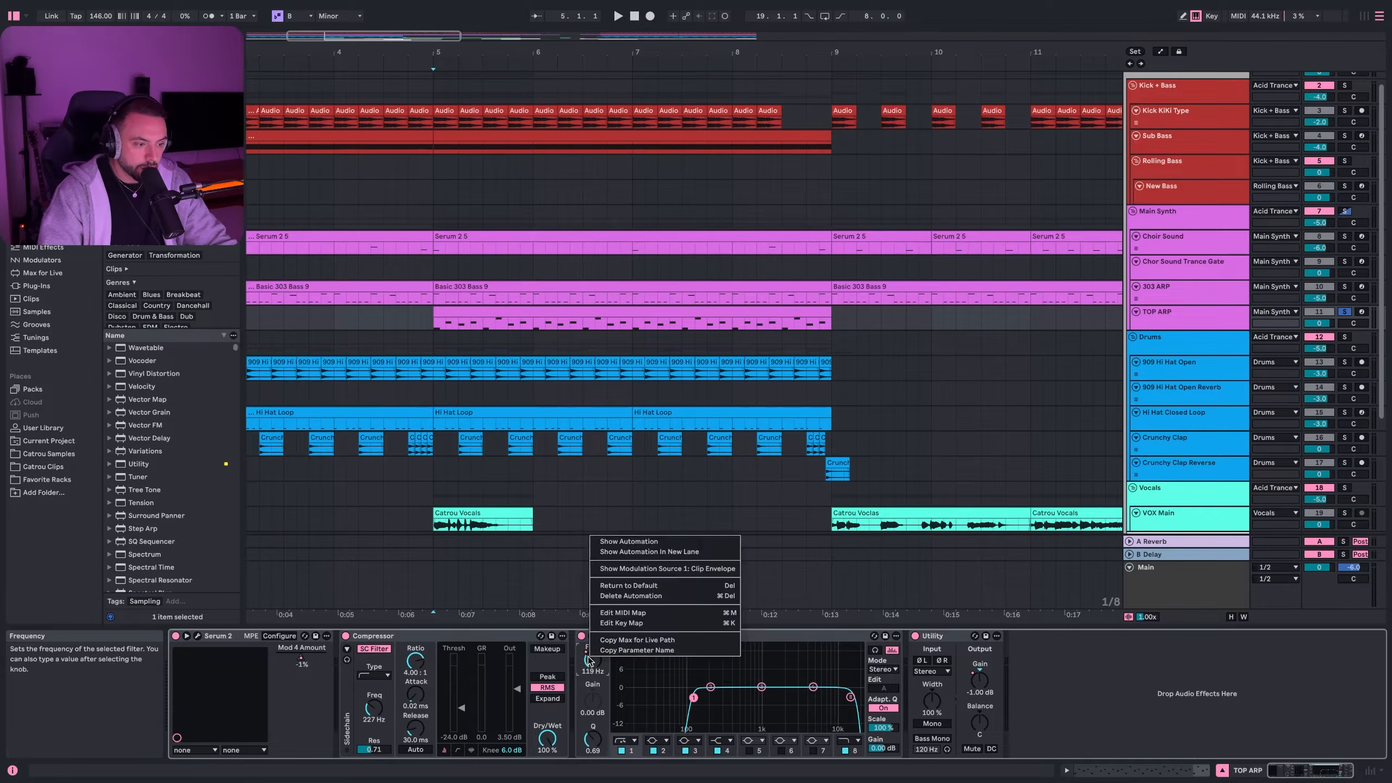
pyautogui.click(613, 554)
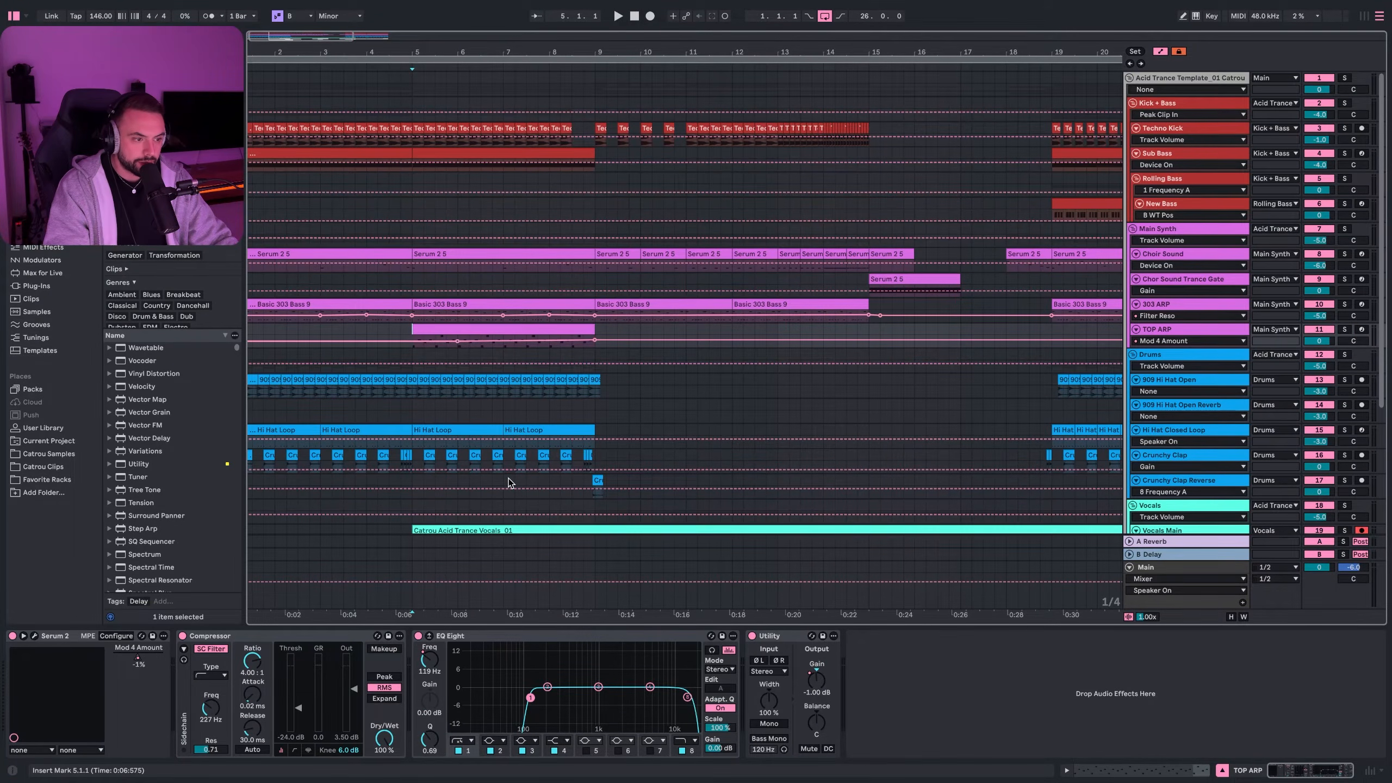
pyautogui.press('space')
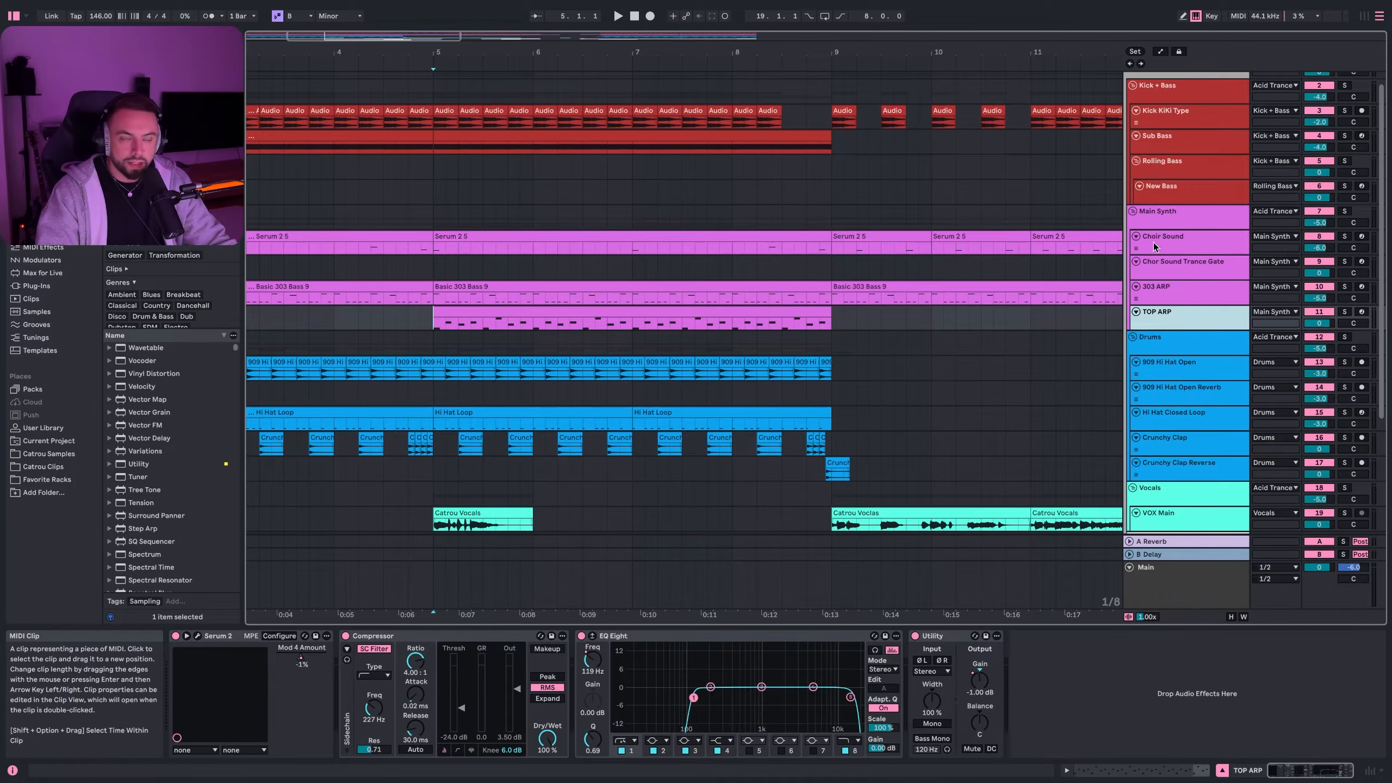
pyautogui.click(1158, 211)
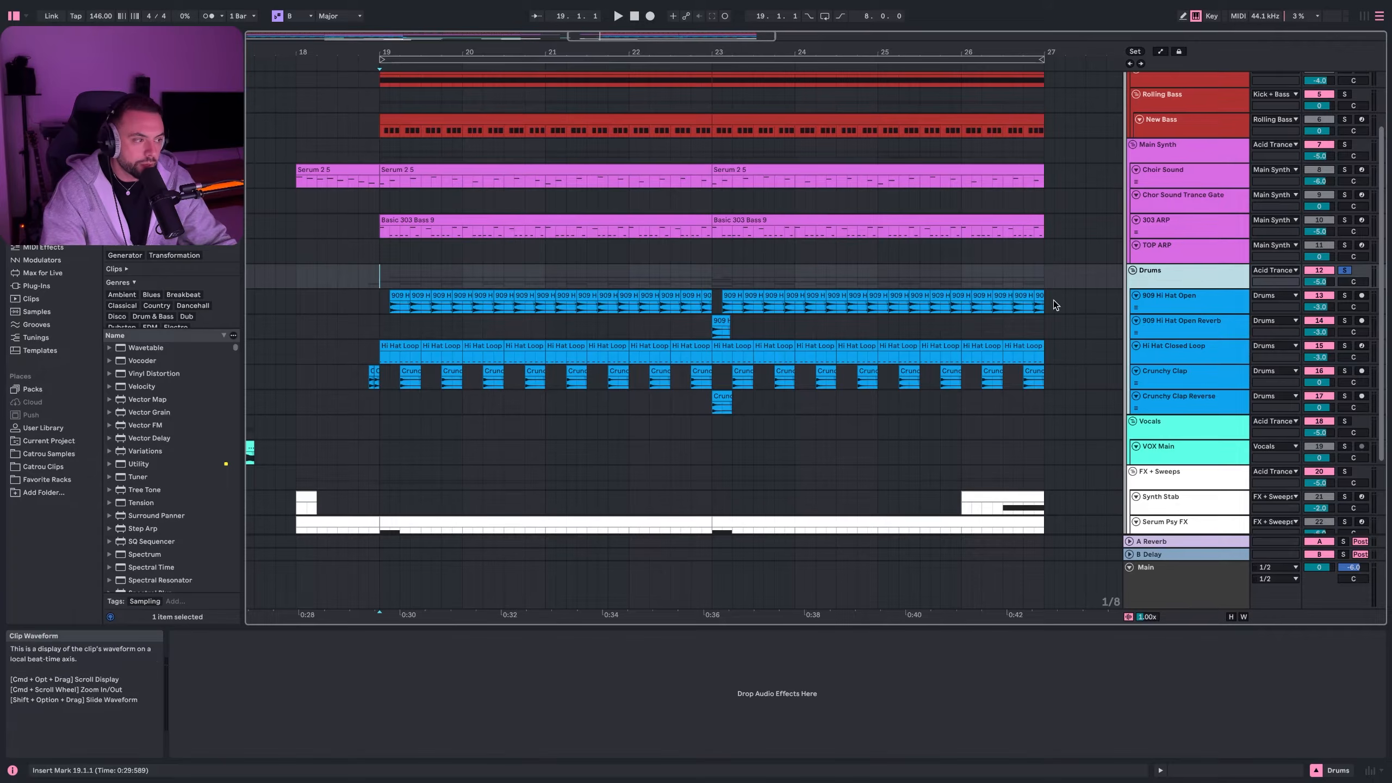
# - Solo and play 909 Hi Hat Open from bar 19, comparing its Delay off and on
pyautogui.press('Down')
pyautogui.click(390, 299)
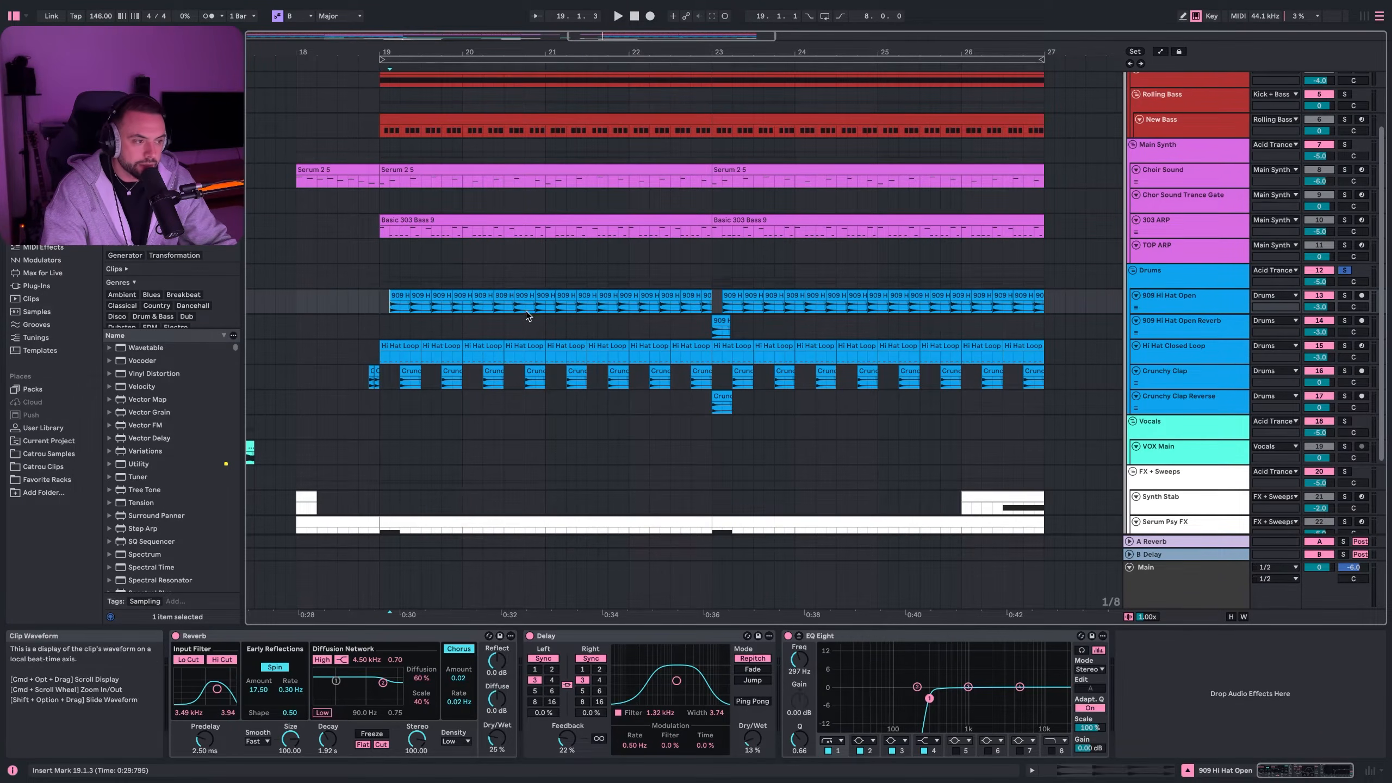
pyautogui.click(1343, 296)
pyautogui.press('space')
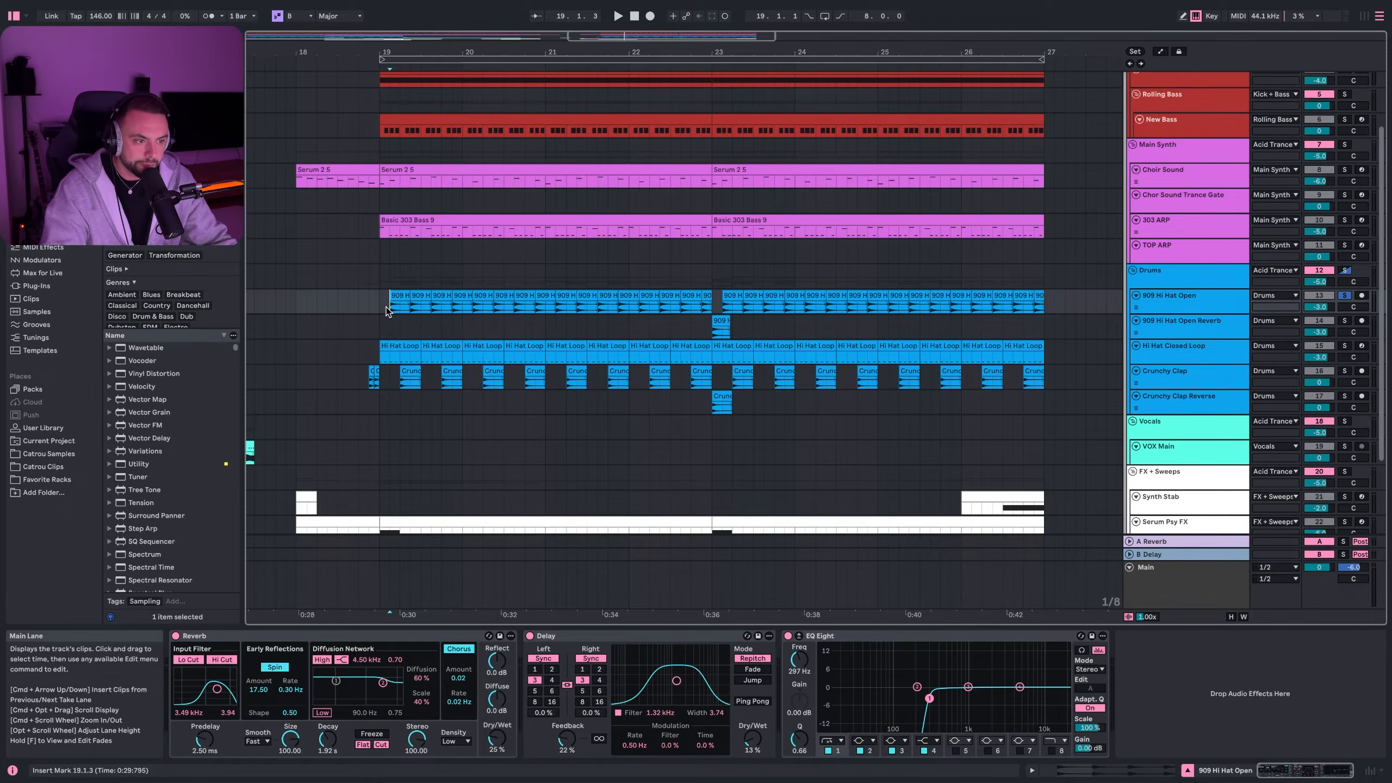
pyautogui.press('space')
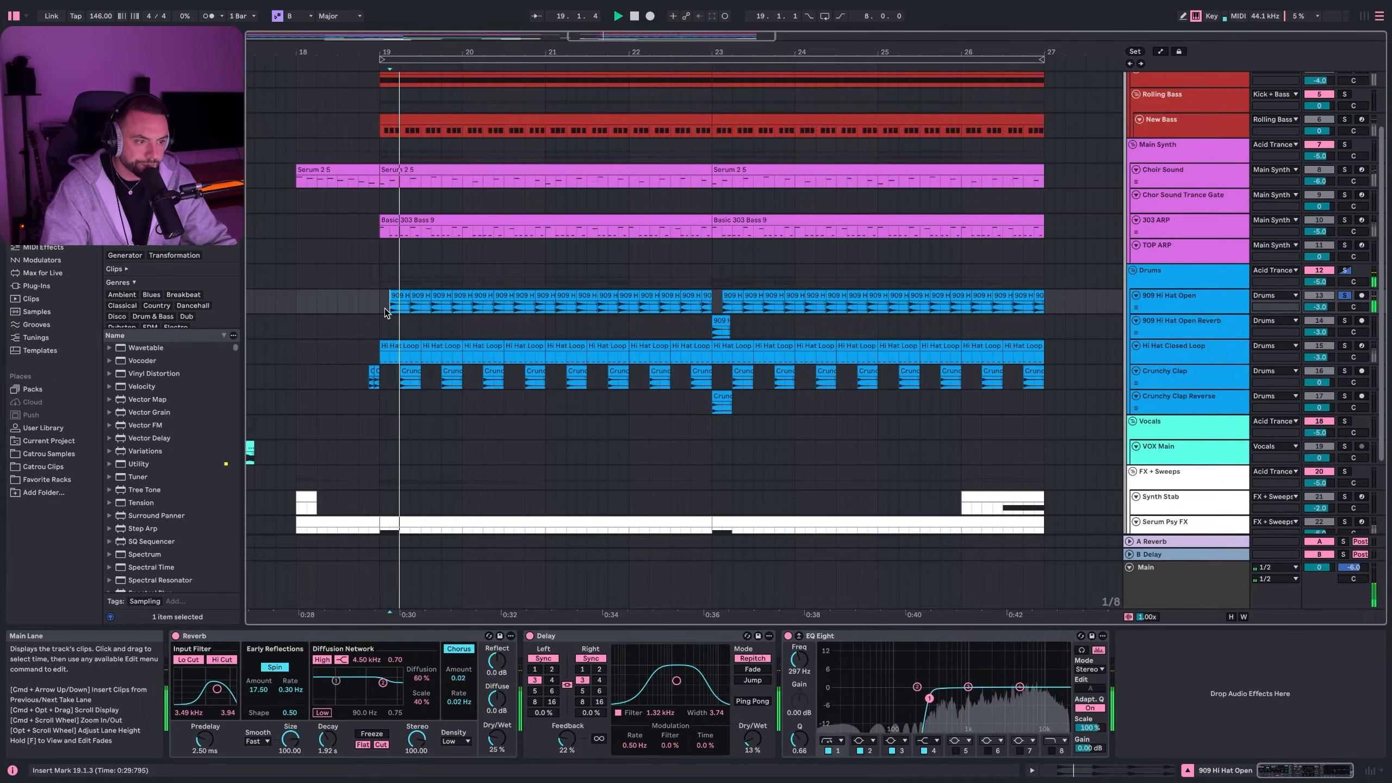
pyautogui.click(529, 636)
pyautogui.click(530, 636)
pyautogui.press('space')
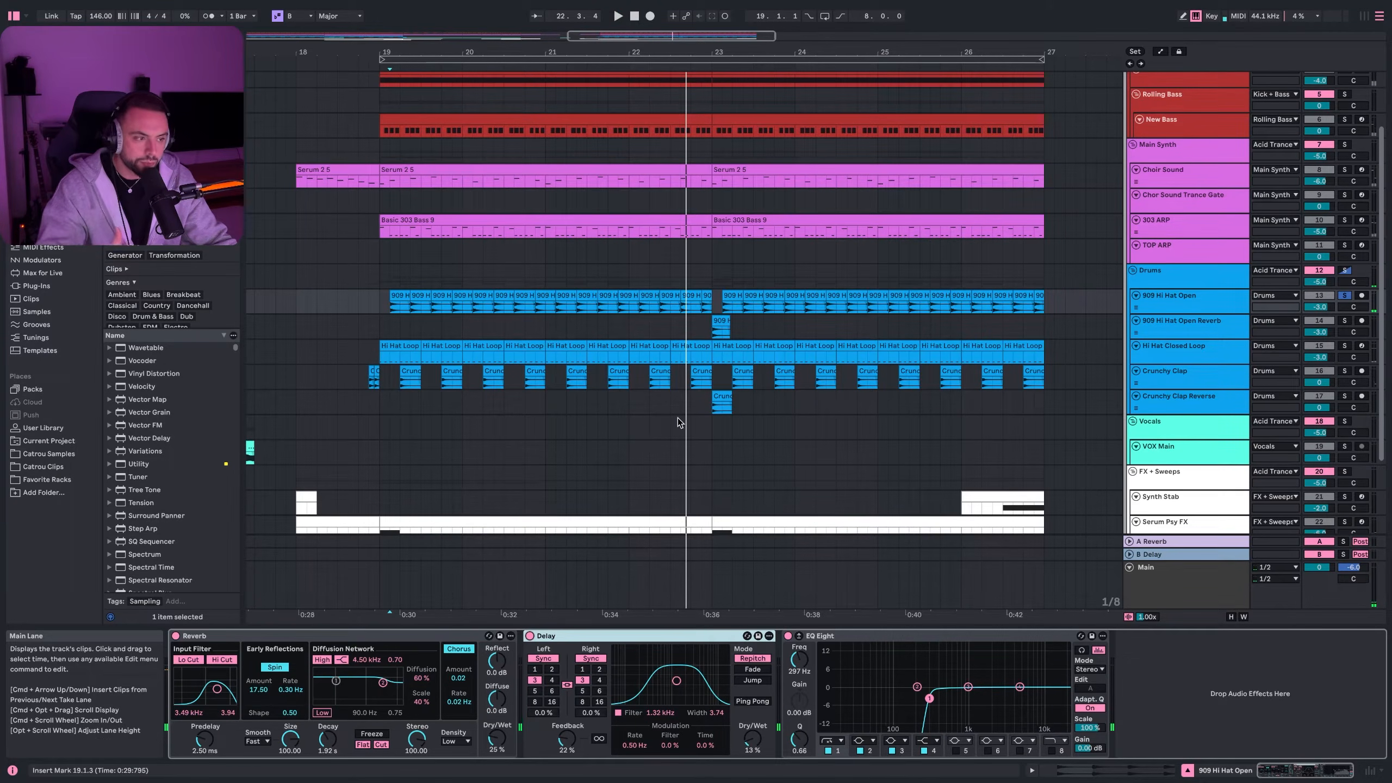
# - Solo 909 Hi Hat Open Reverb and play from bar 23, then select Hi Hat Closed Loop
pyautogui.click(715, 302)
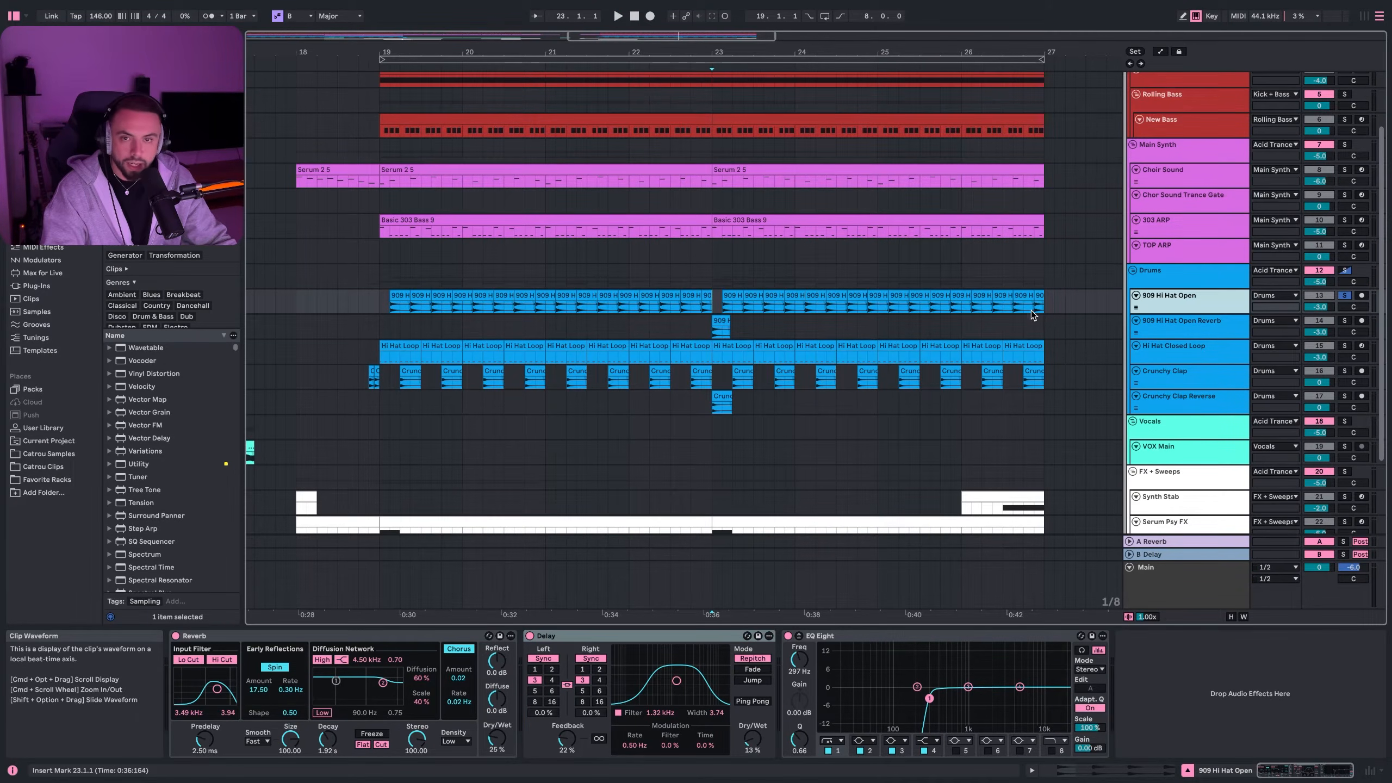
pyautogui.click(1344, 321)
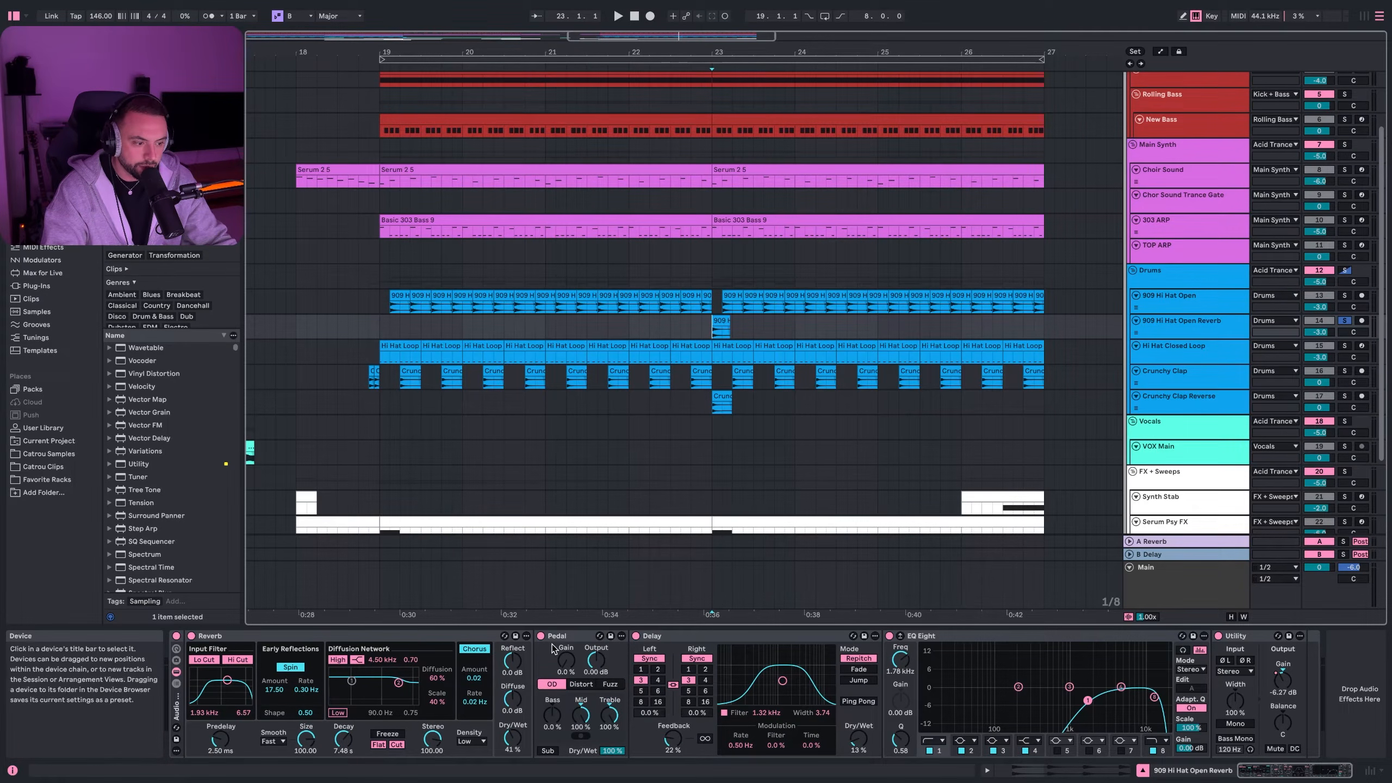
pyautogui.press('space')
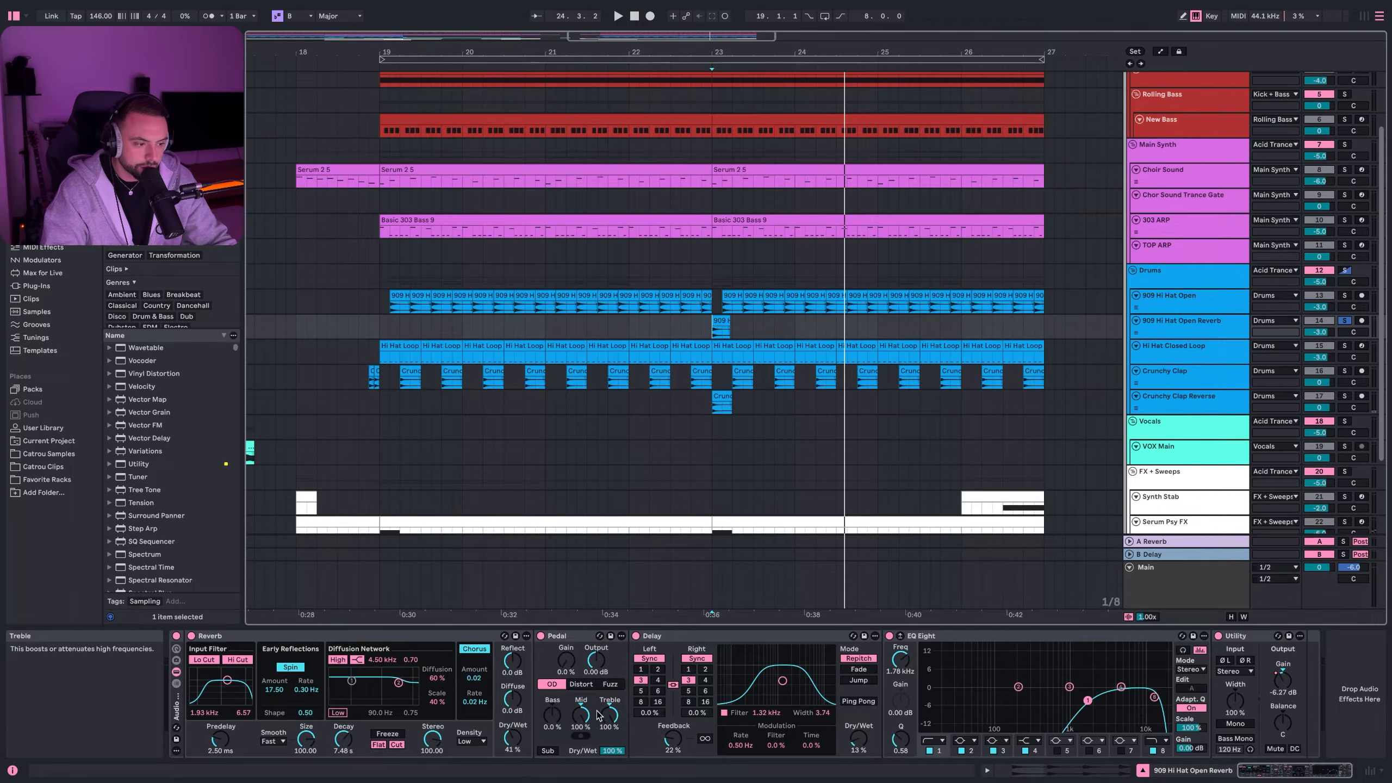
pyautogui.scroll(1, 912, 598)
pyautogui.click(1205, 356)
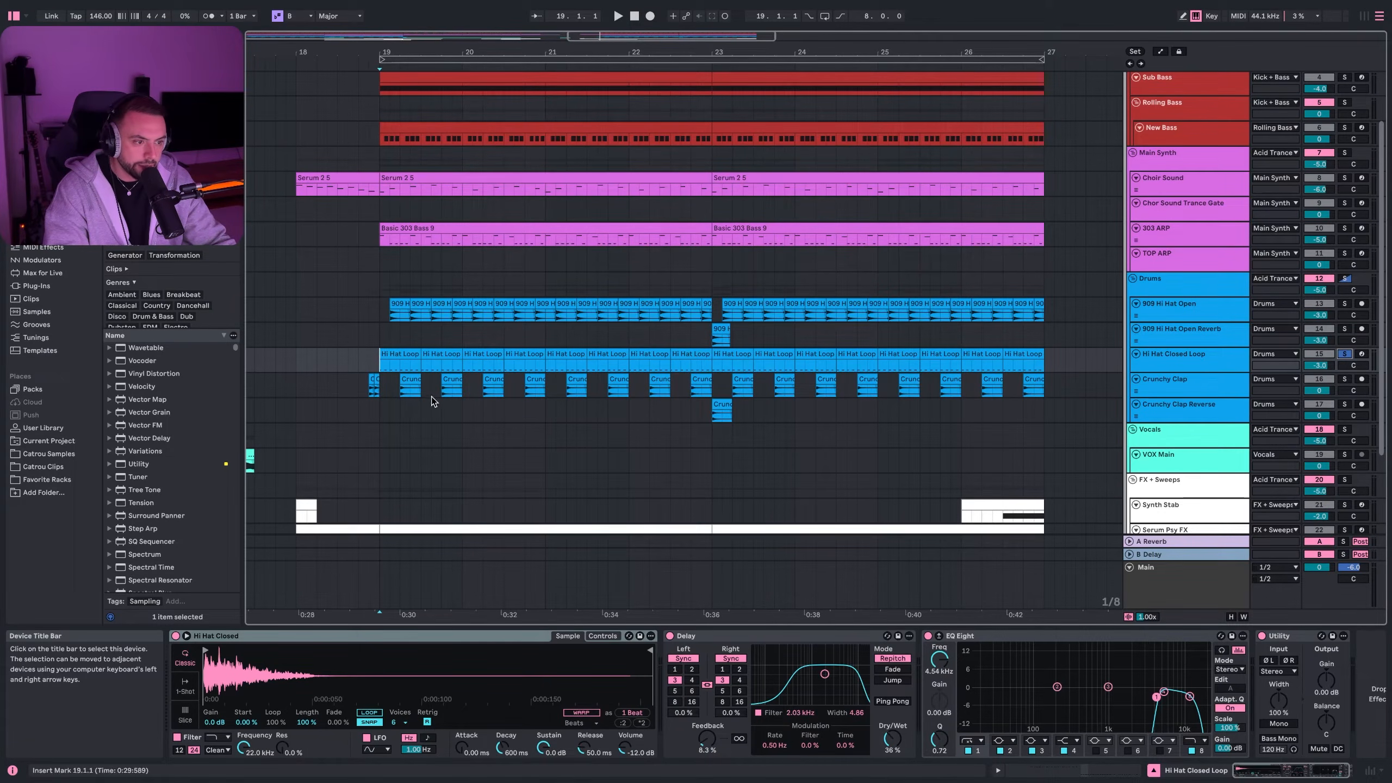
# - View the Hi Hat Loop clip's notes, play and inspect its Delay and EQ Eight, then select Crunchy Clap
pyautogui.doubleClick(433, 361)
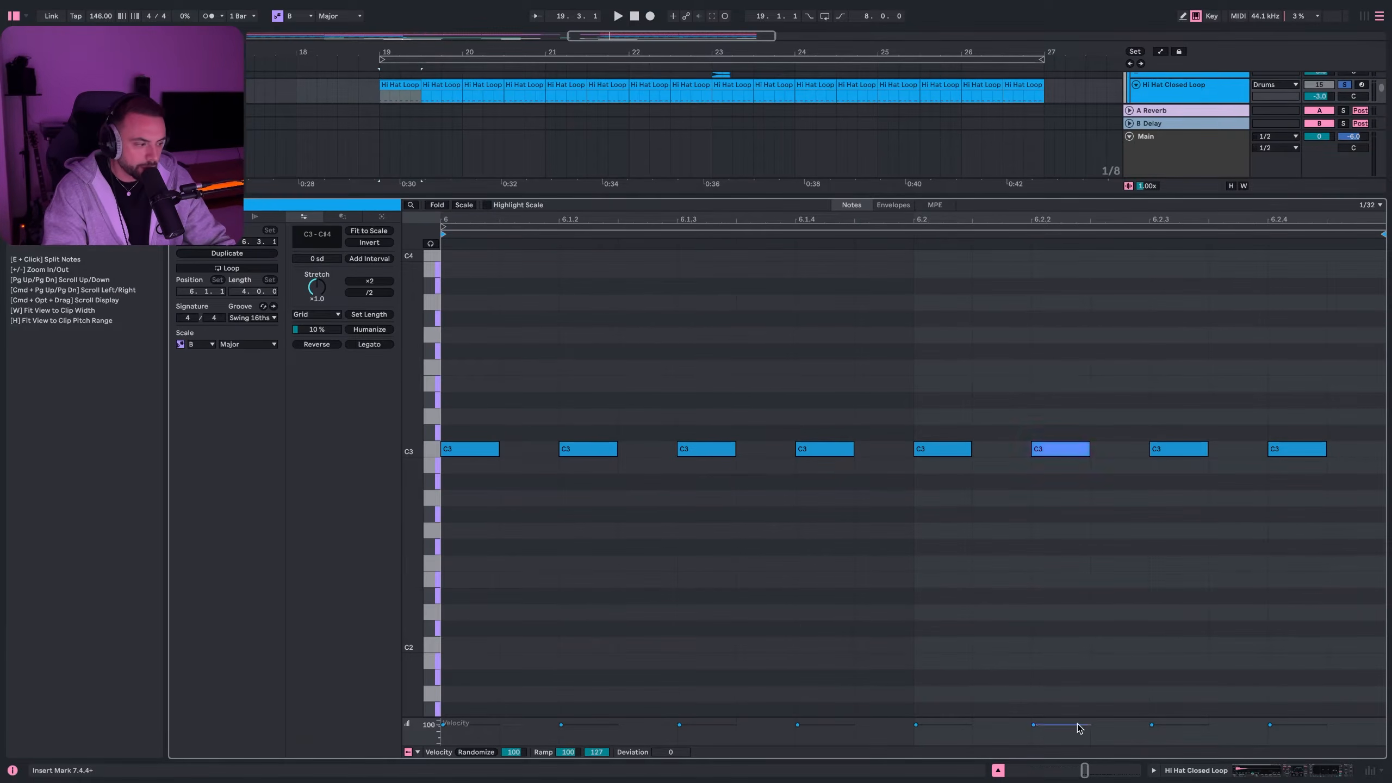
pyautogui.click(1263, 773)
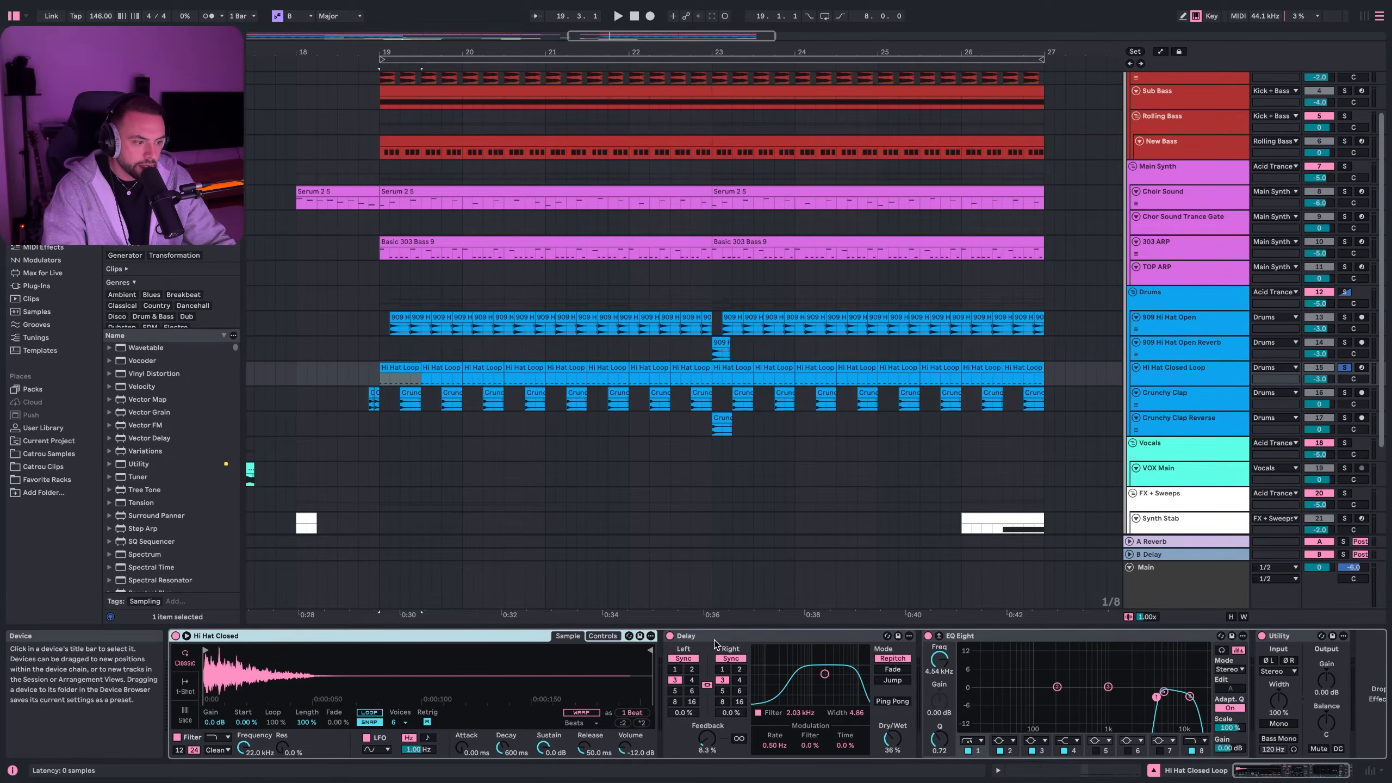
pyautogui.click(674, 688)
pyautogui.press('space')
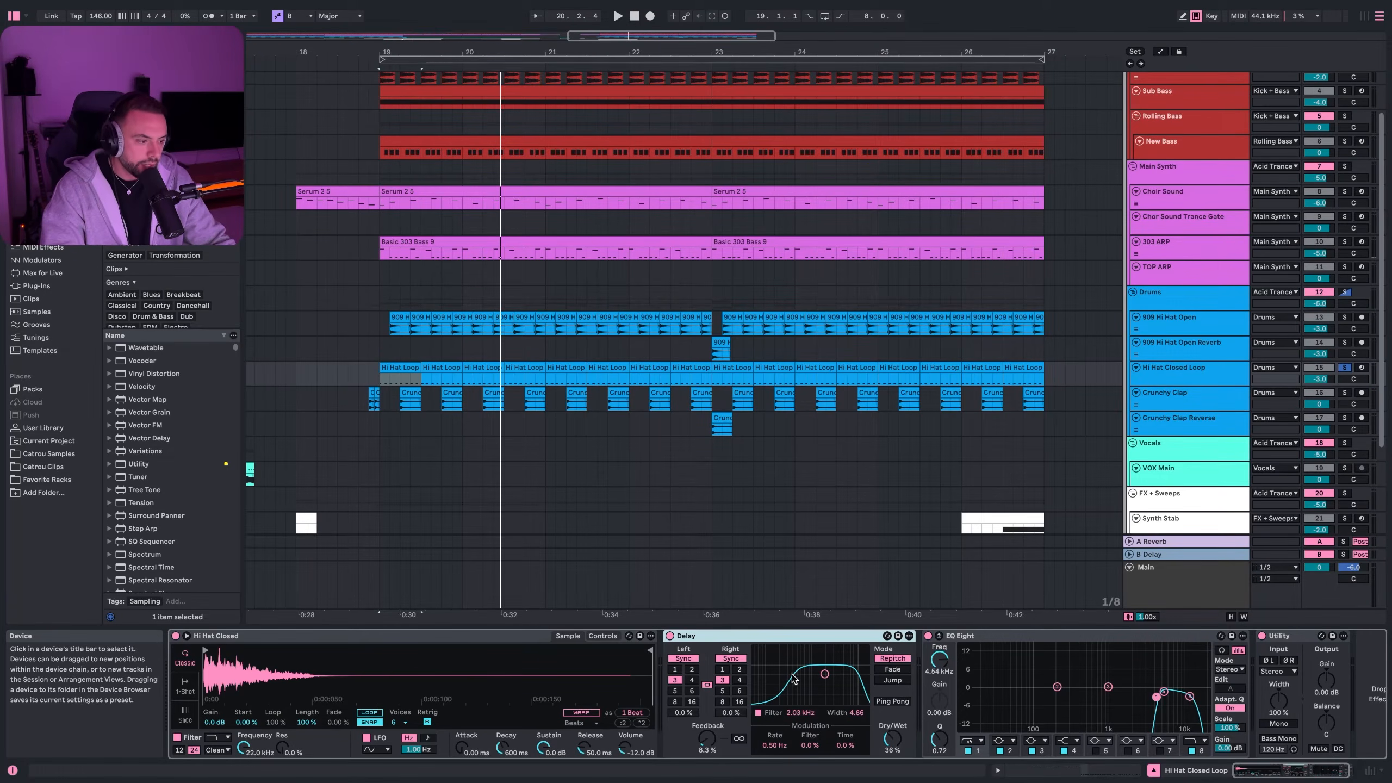
pyautogui.click(1016, 638)
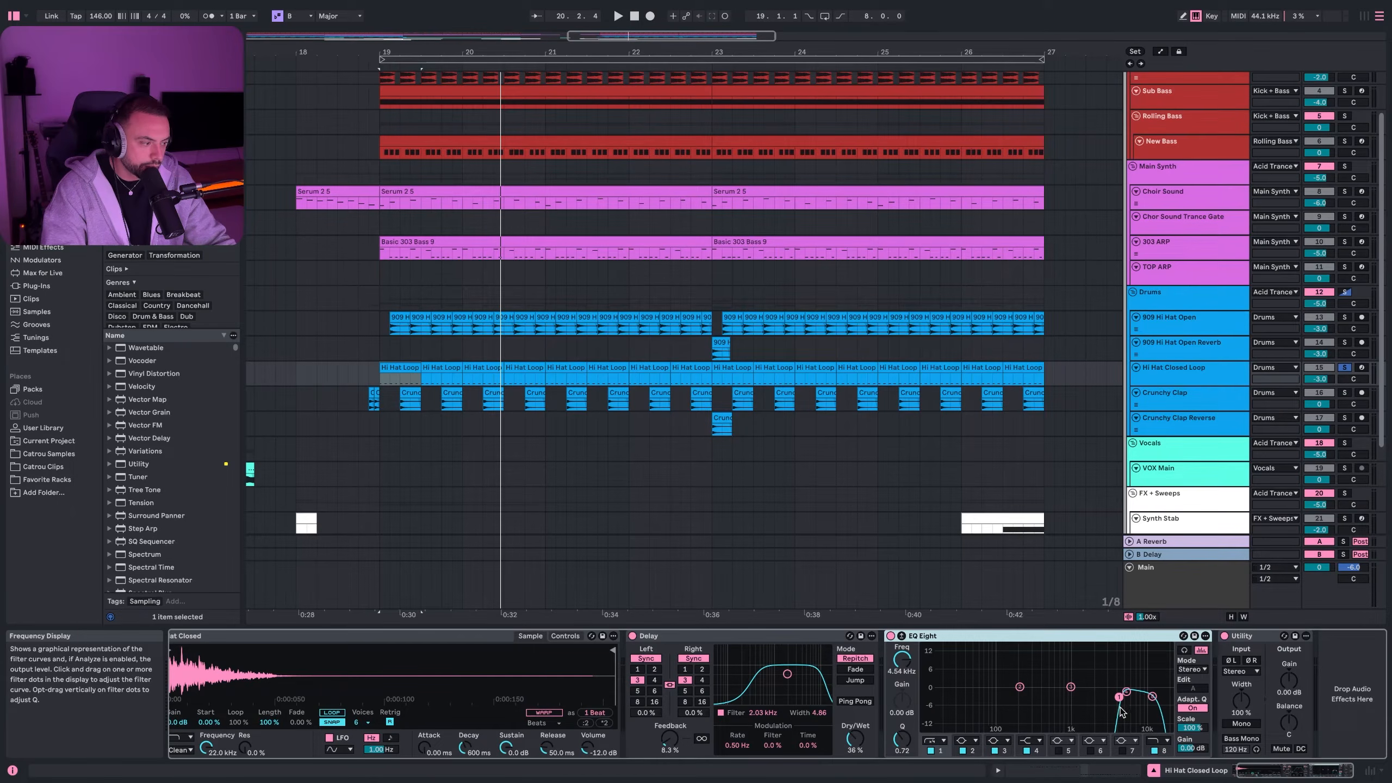
pyautogui.click(1213, 385)
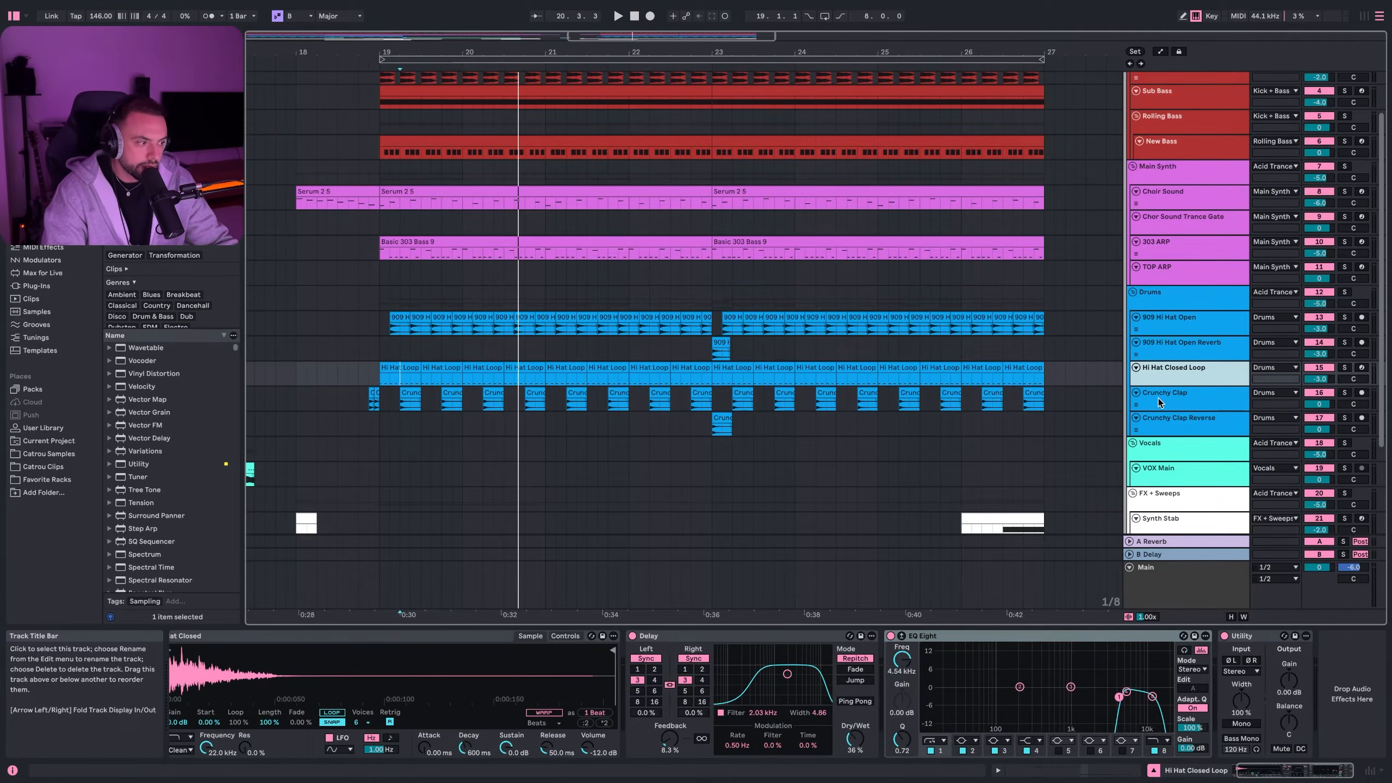
pyautogui.click(1197, 398)
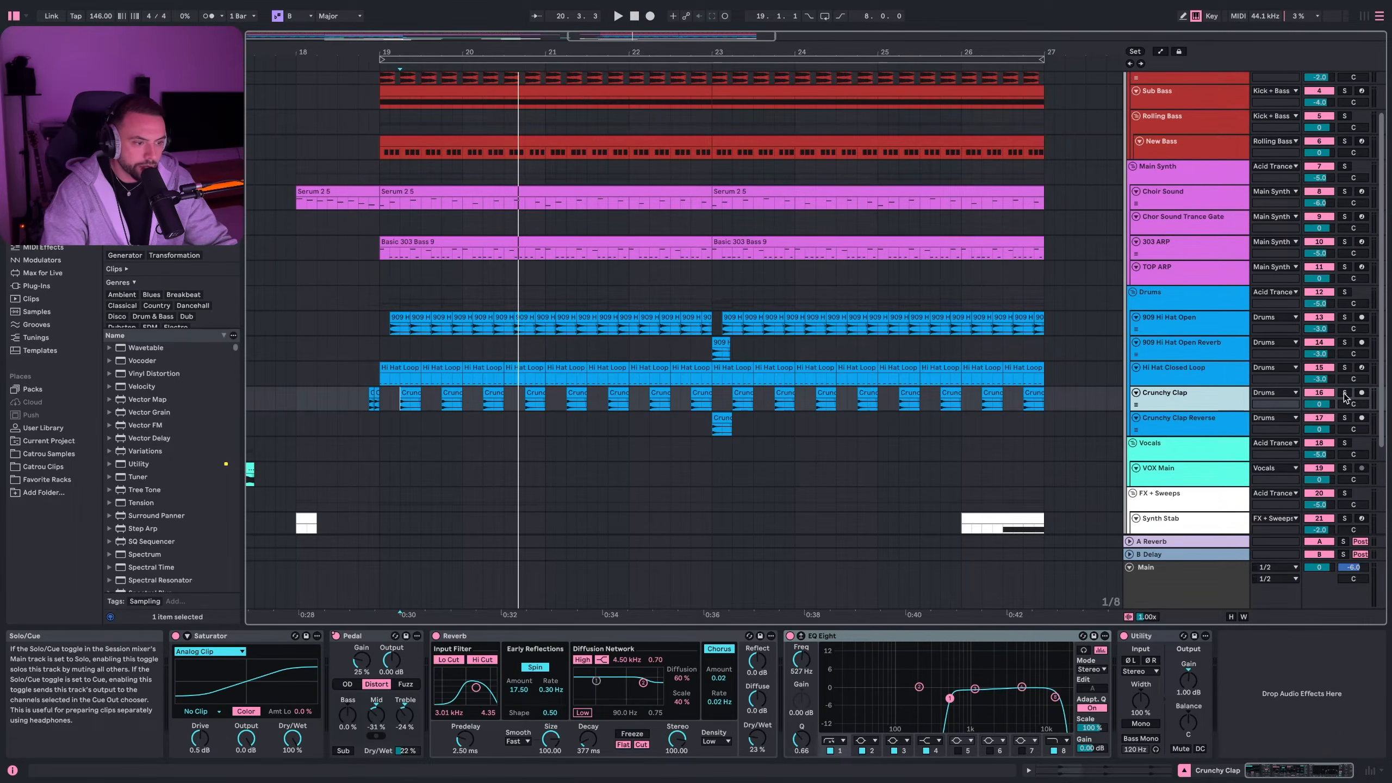
# - Play the soloed Crunchy Clap and step through its Saturator, Pedal, Reverb and EQ Eight
pyautogui.click(1343, 394)
pyautogui.click(403, 411)
pyautogui.press('space')
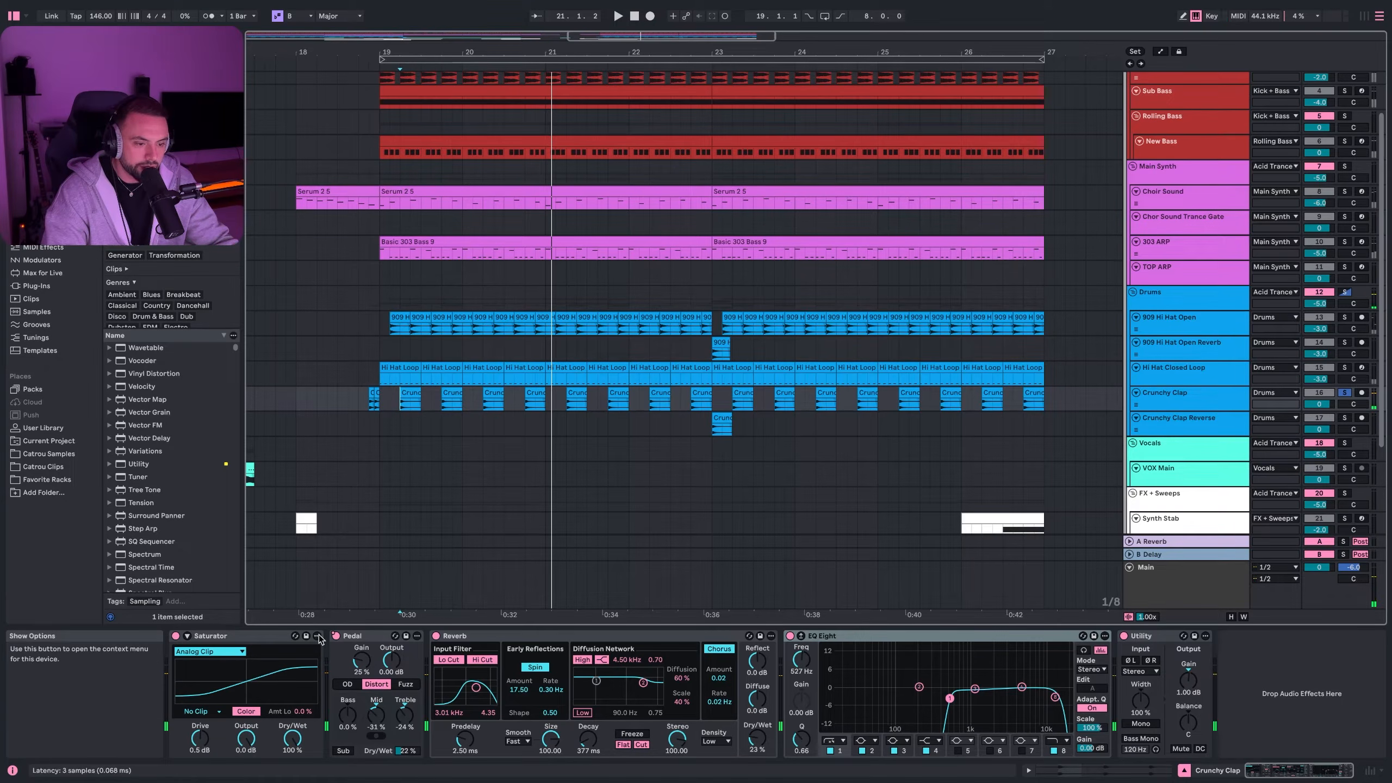
pyautogui.click(301, 651)
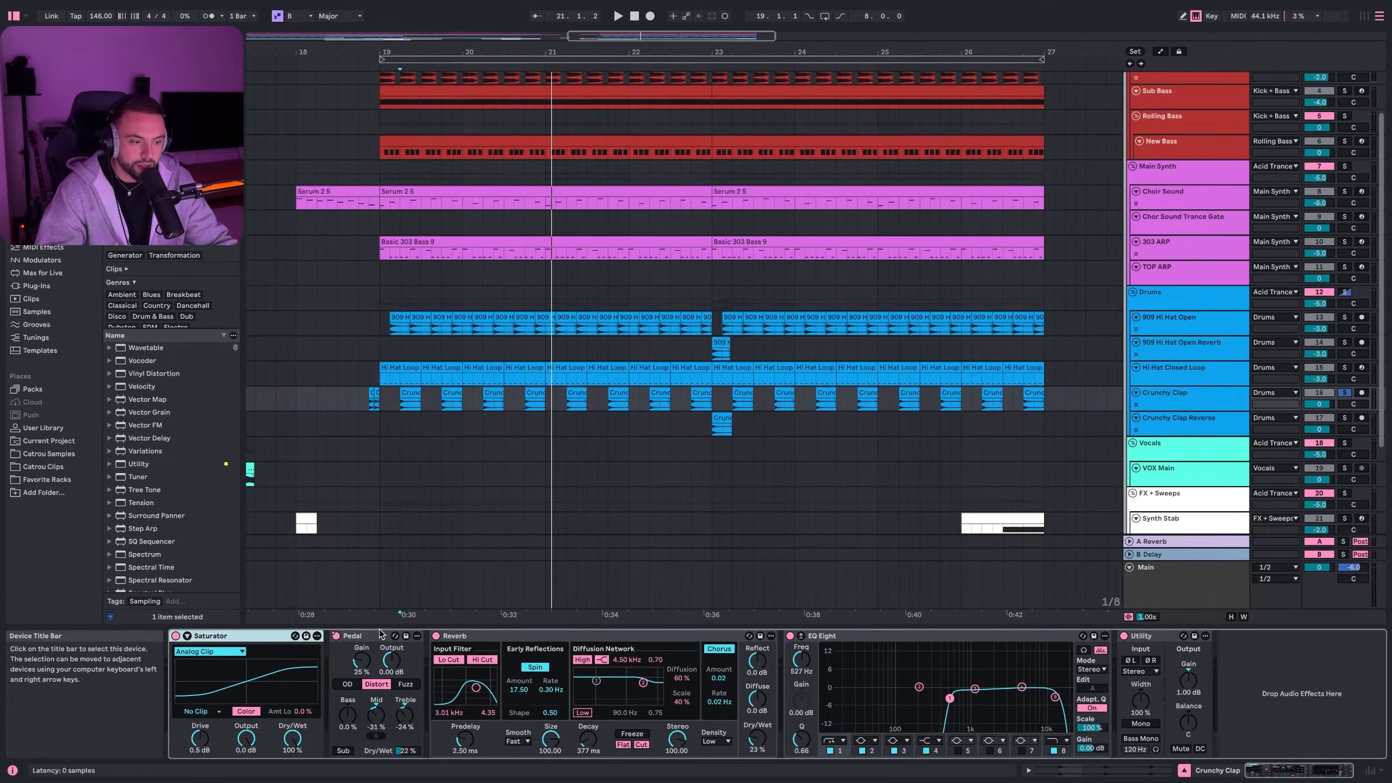
pyautogui.click(376, 684)
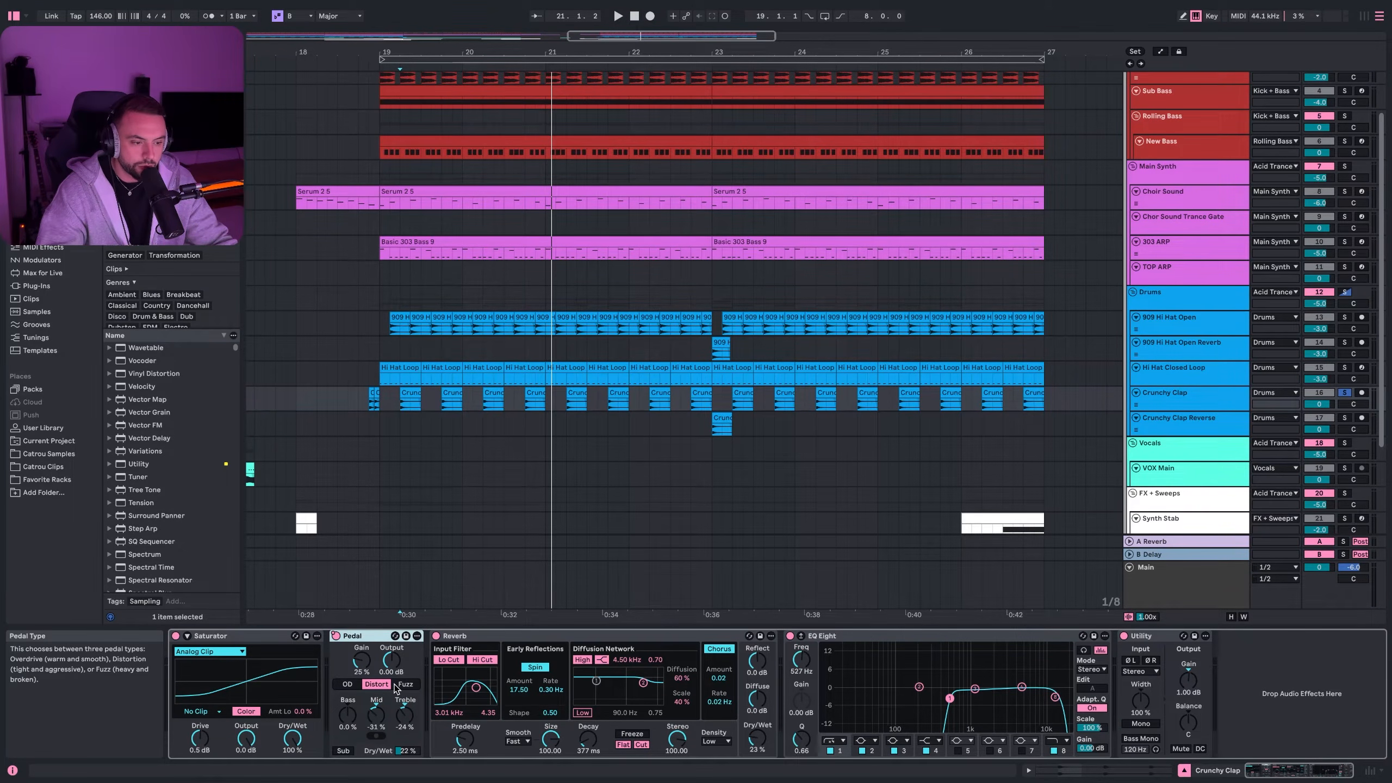
pyautogui.click(547, 640)
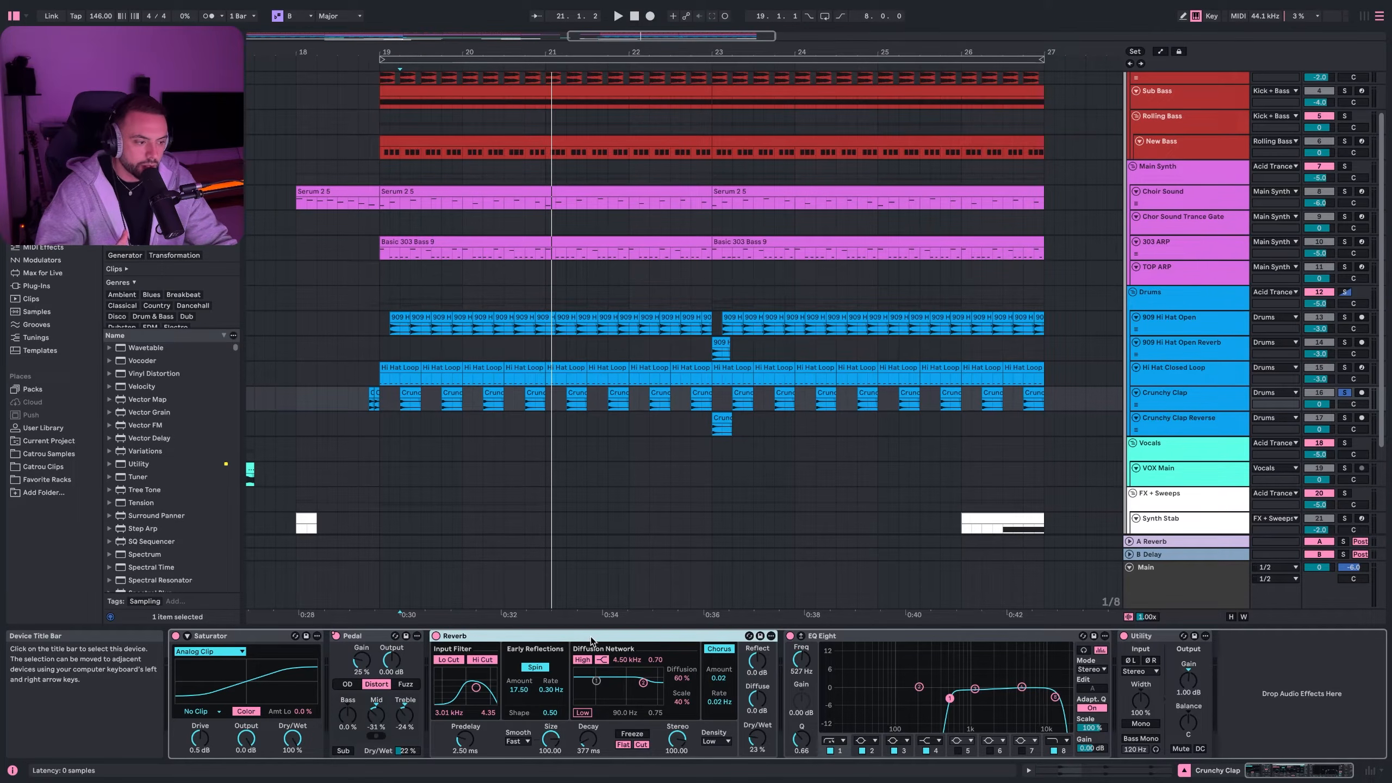
pyautogui.click(900, 637)
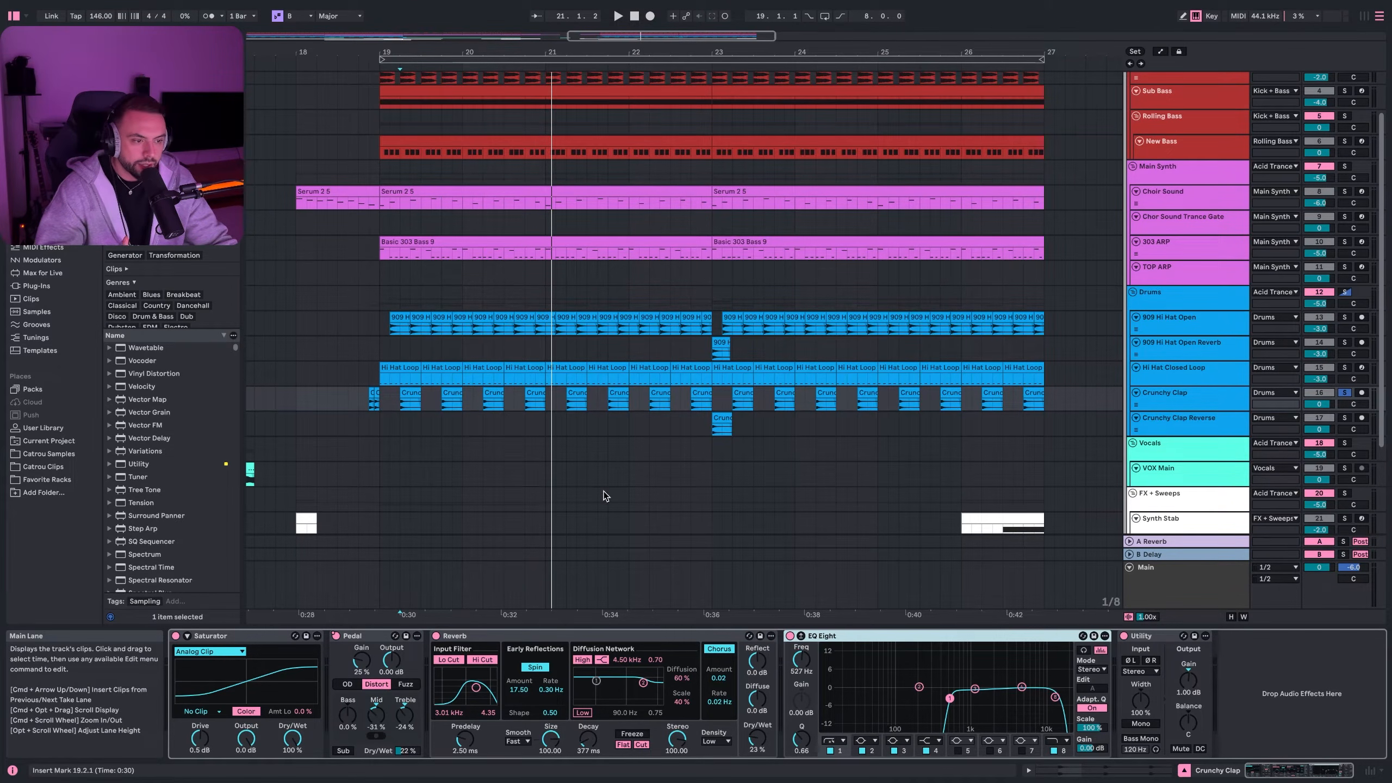
# - Replay the clap from bar 19, then stop and select the Crunchy Clap Reverse track
pyautogui.click(381, 404)
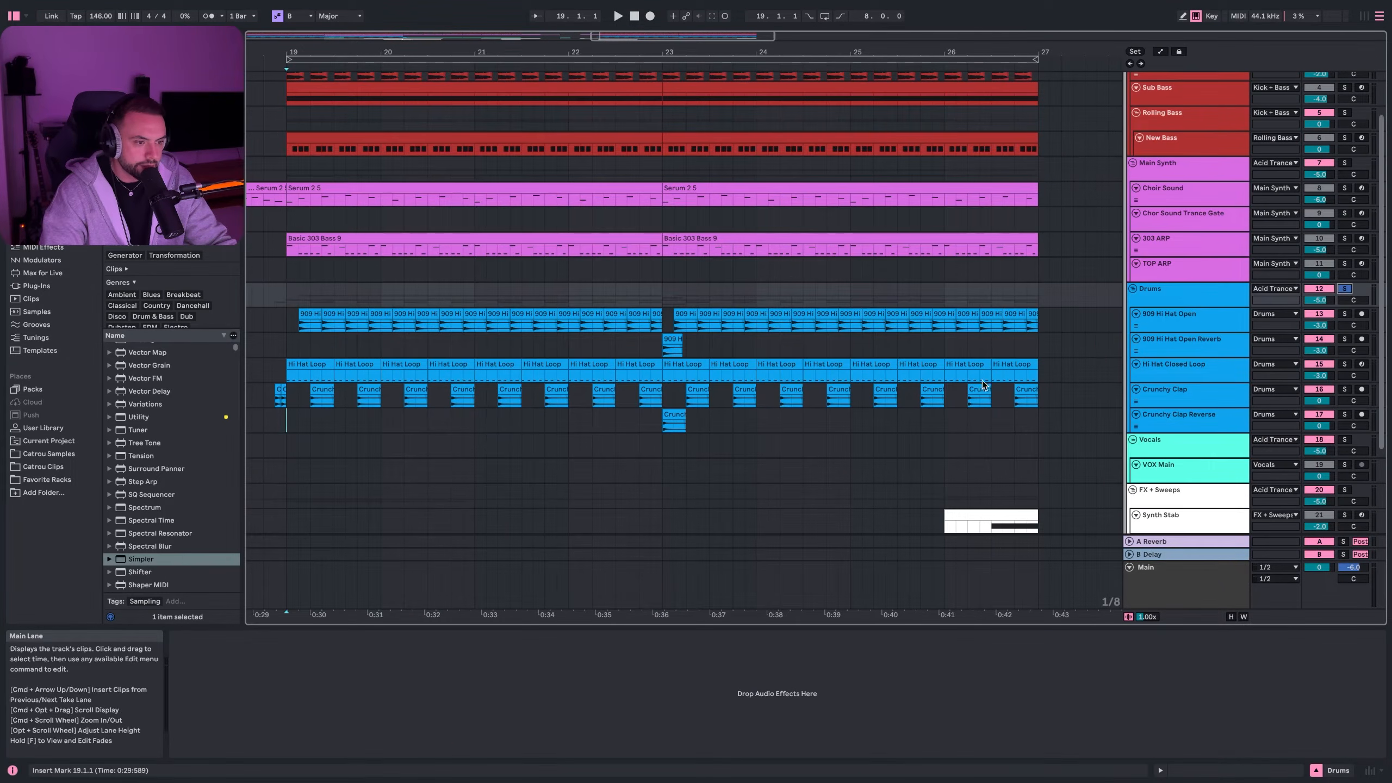
pyautogui.press('space')
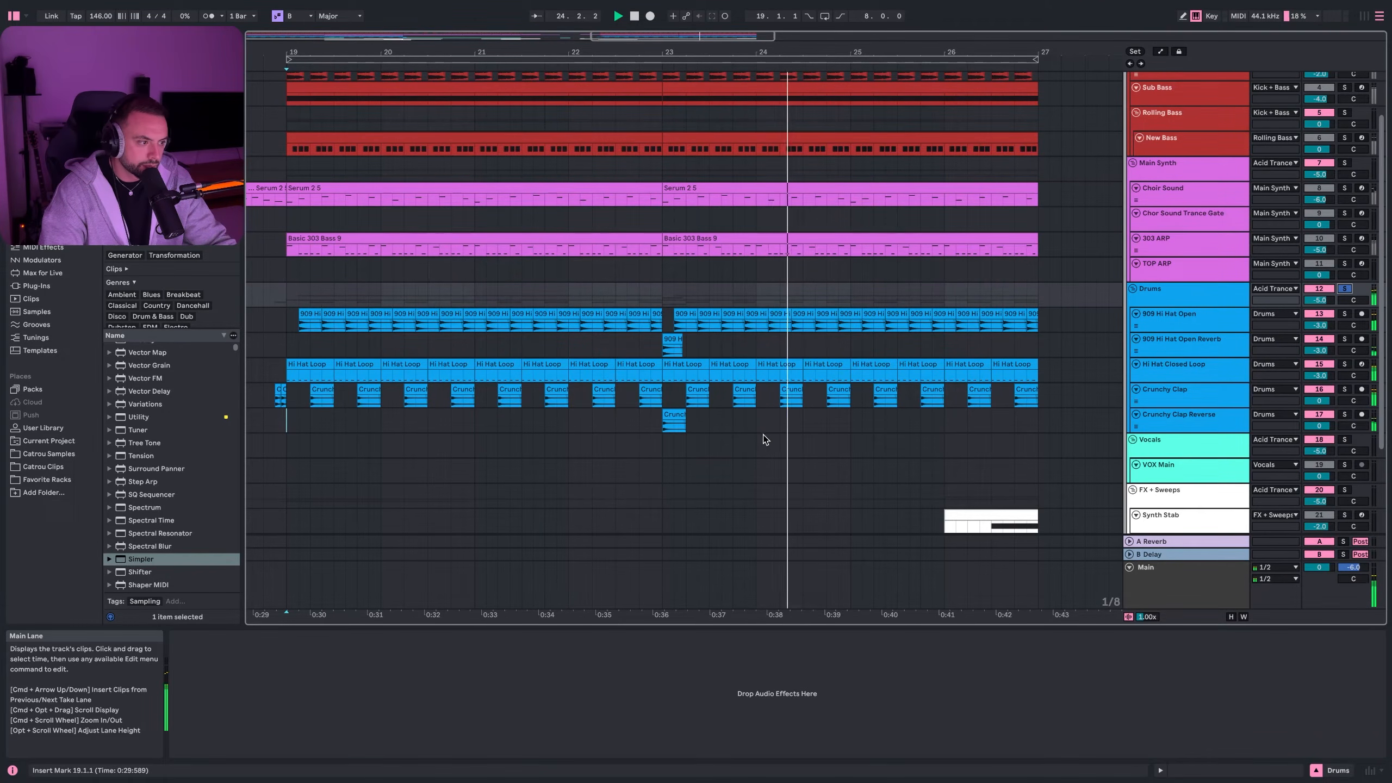
pyautogui.click(669, 344)
pyautogui.press('space')
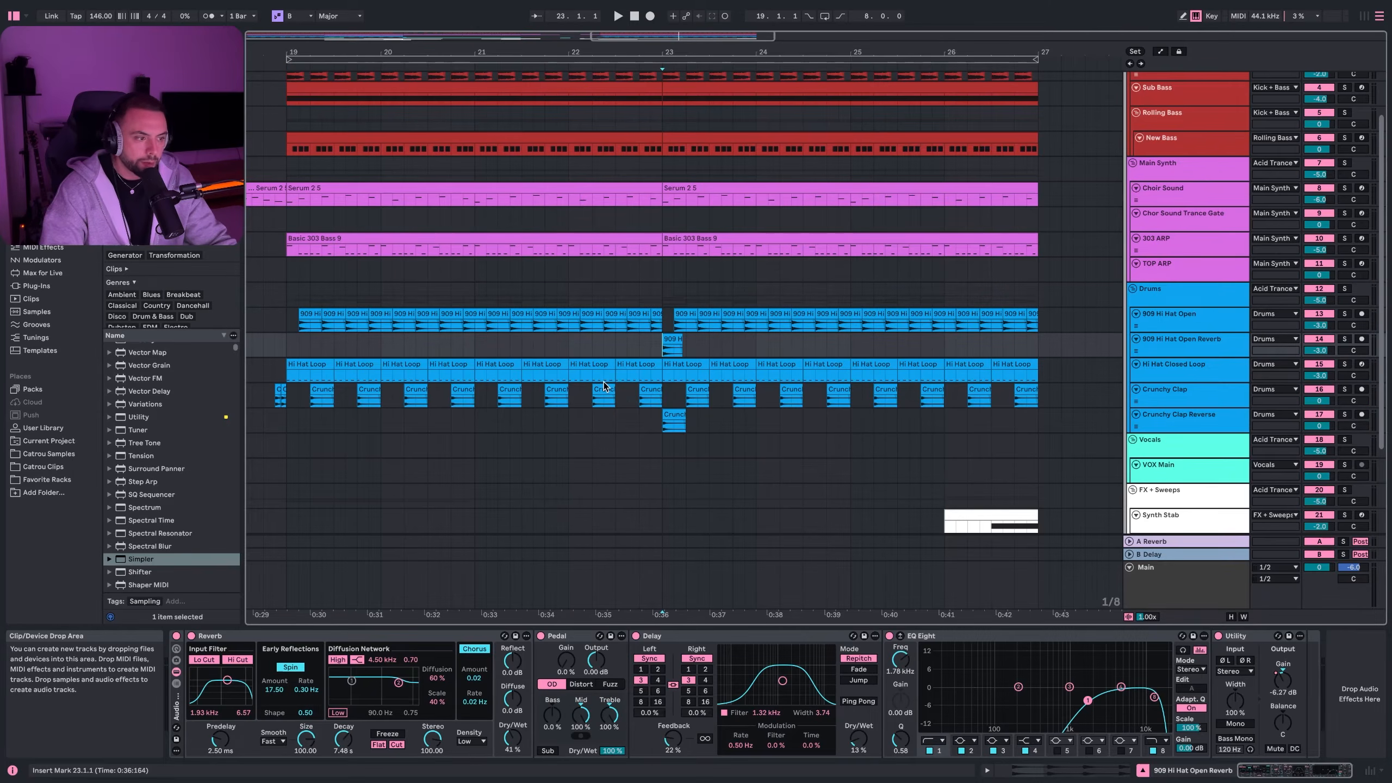
pyautogui.scroll(-3, 605, 385)
pyautogui.click(856, 288)
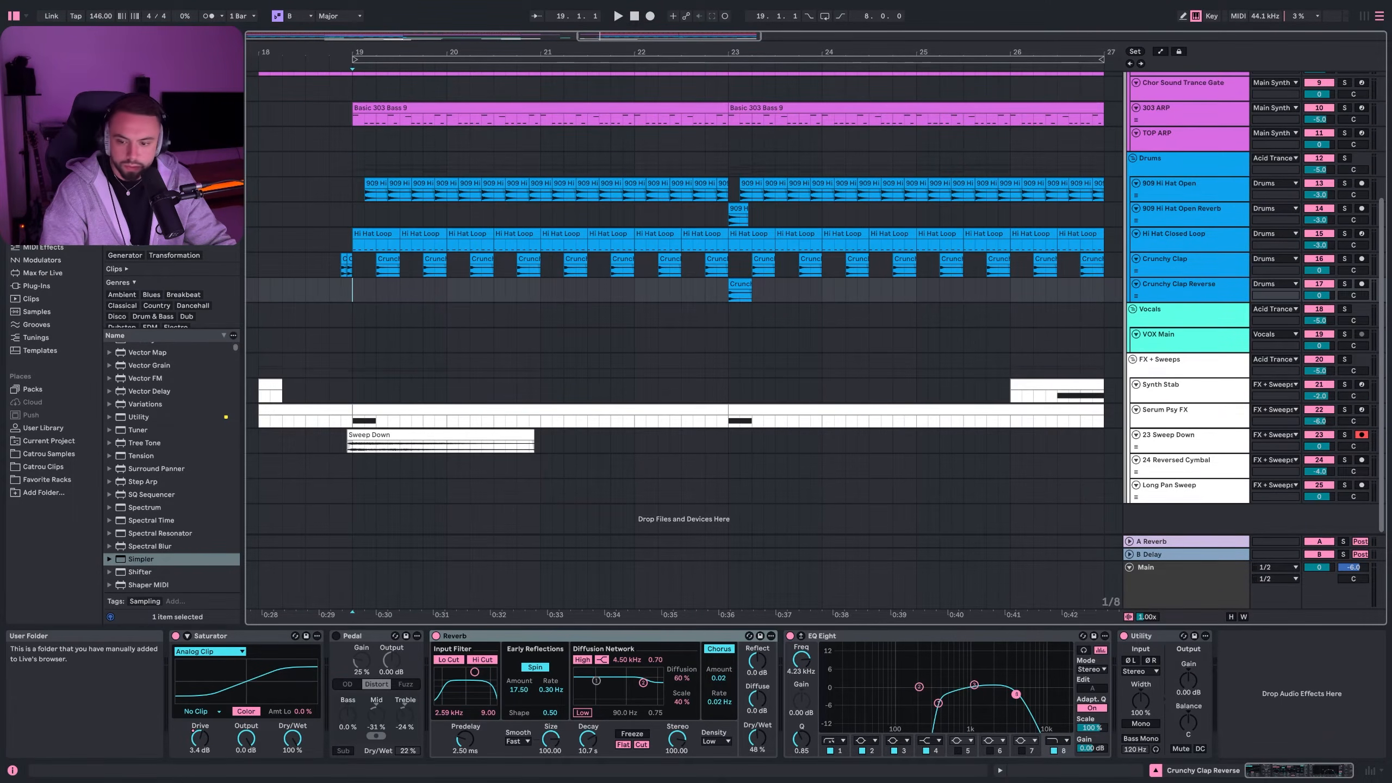
# - Move to the VOX Main vocal clip and play it from bar 9
pyautogui.press('Down')
pyautogui.press('Down')
pyautogui.press('Left')
pyautogui.hscroll(-10, 346, 391)
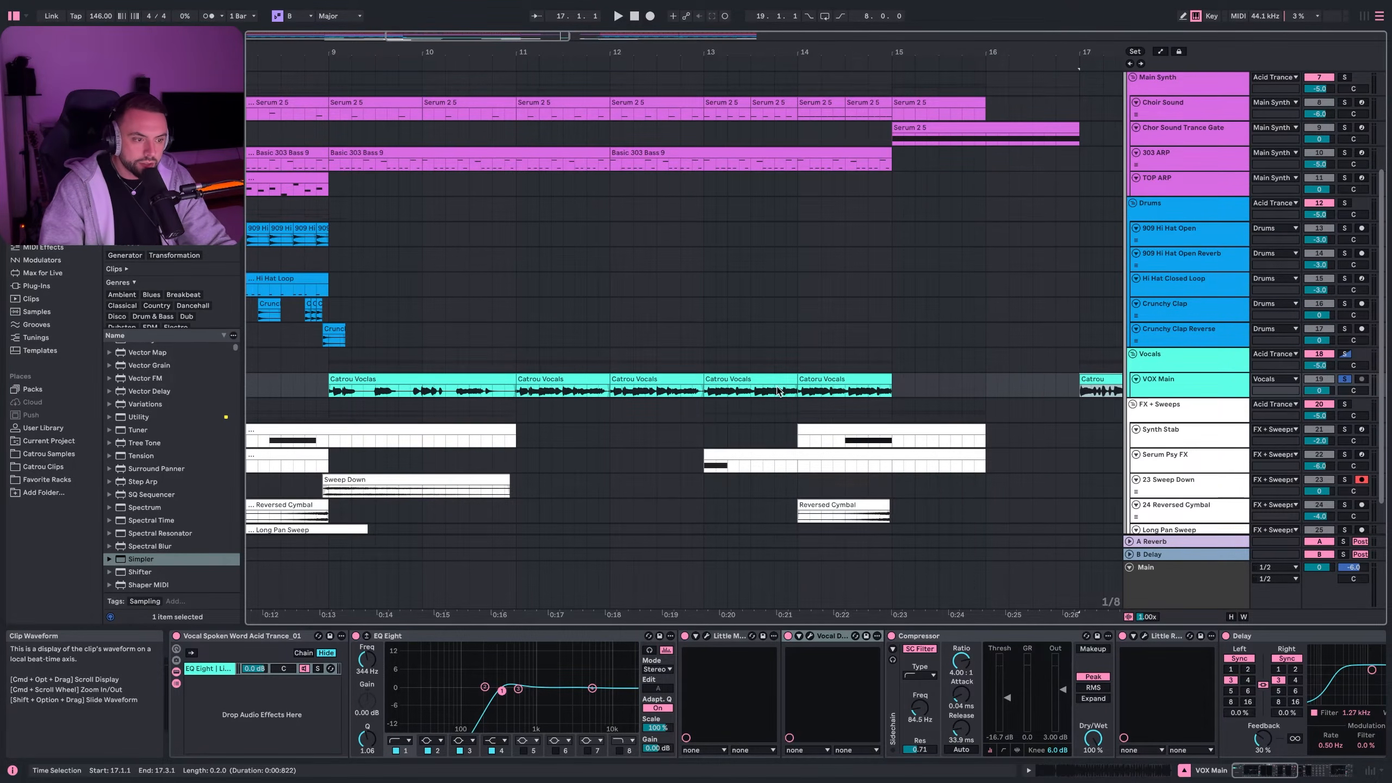
pyautogui.click(324, 390)
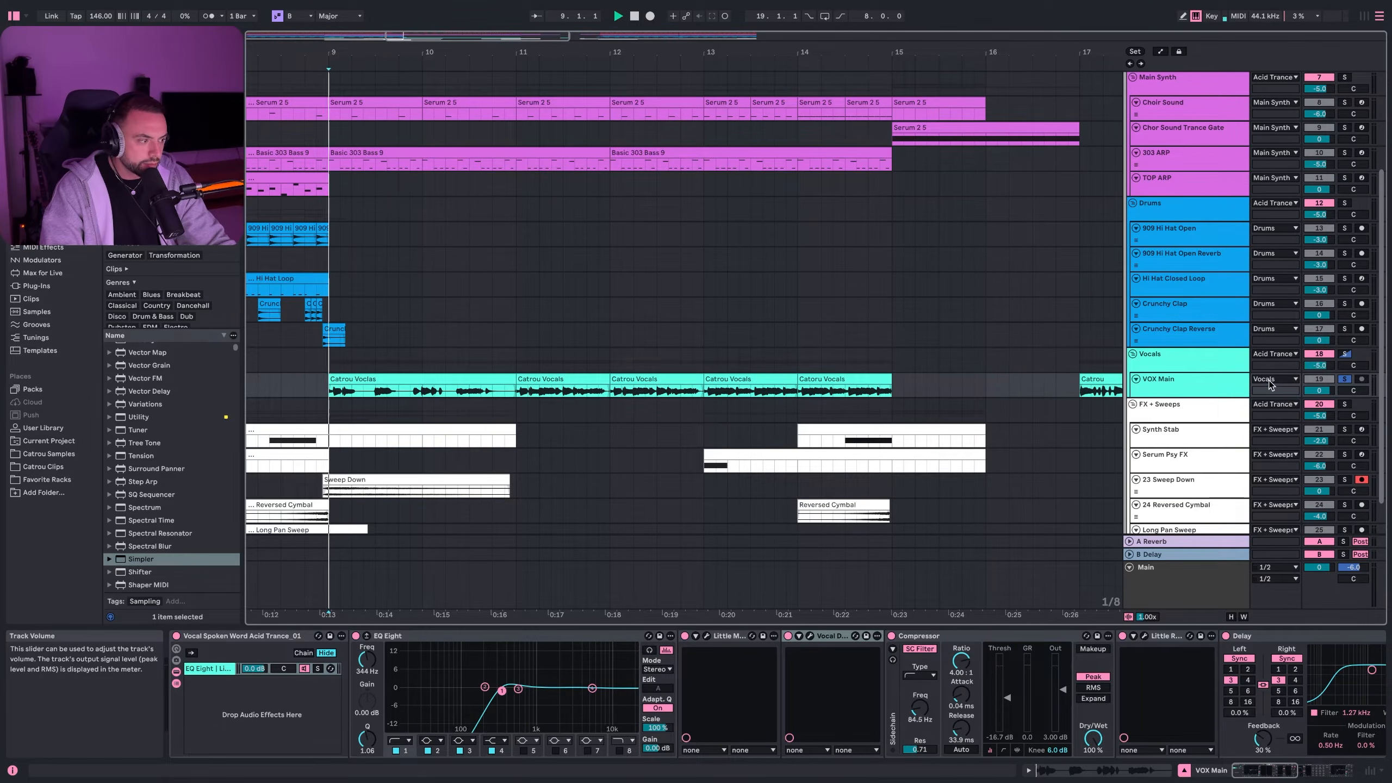
pyautogui.press('space')
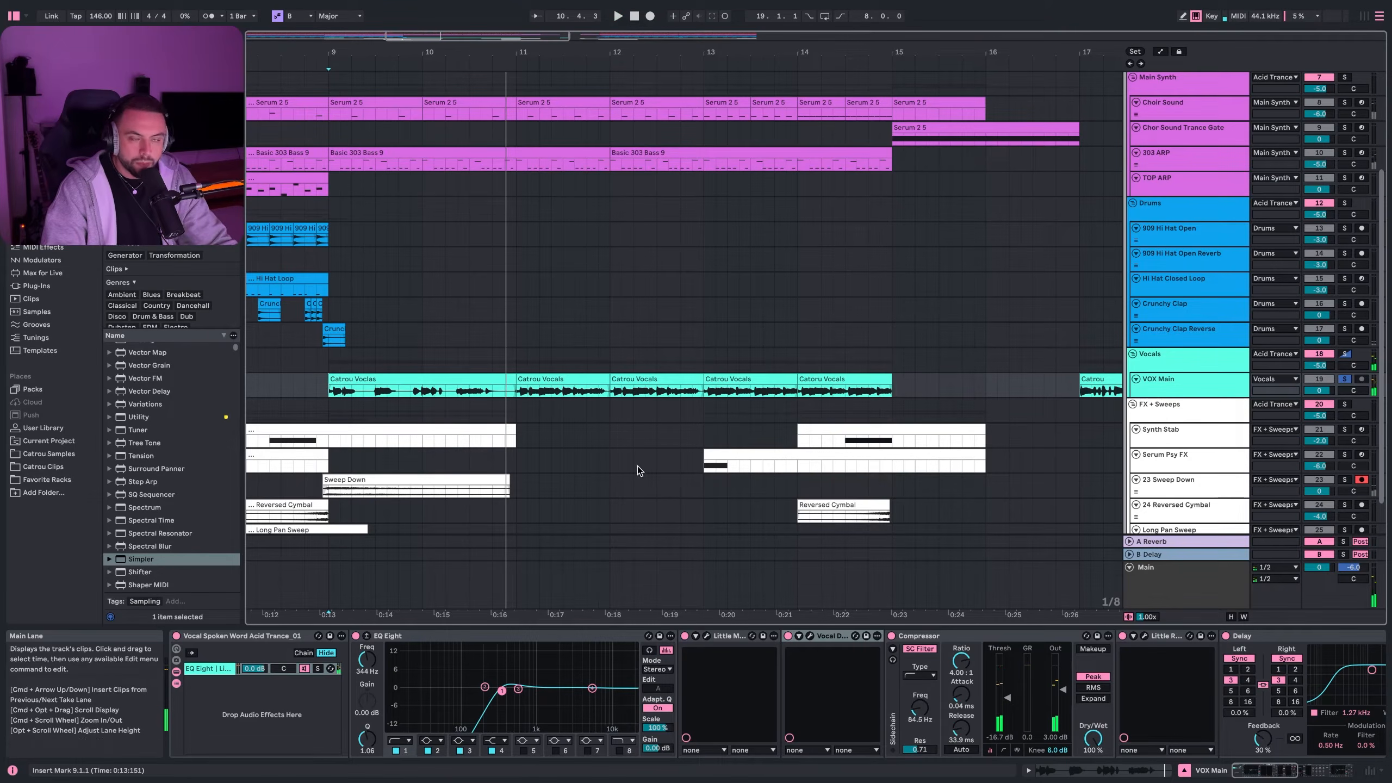
# - Inspect the VOX Main chain's Vocal Doubler and Little MicroShift effects
pyautogui.click(738, 637)
pyautogui.click(821, 638)
pyautogui.click(723, 637)
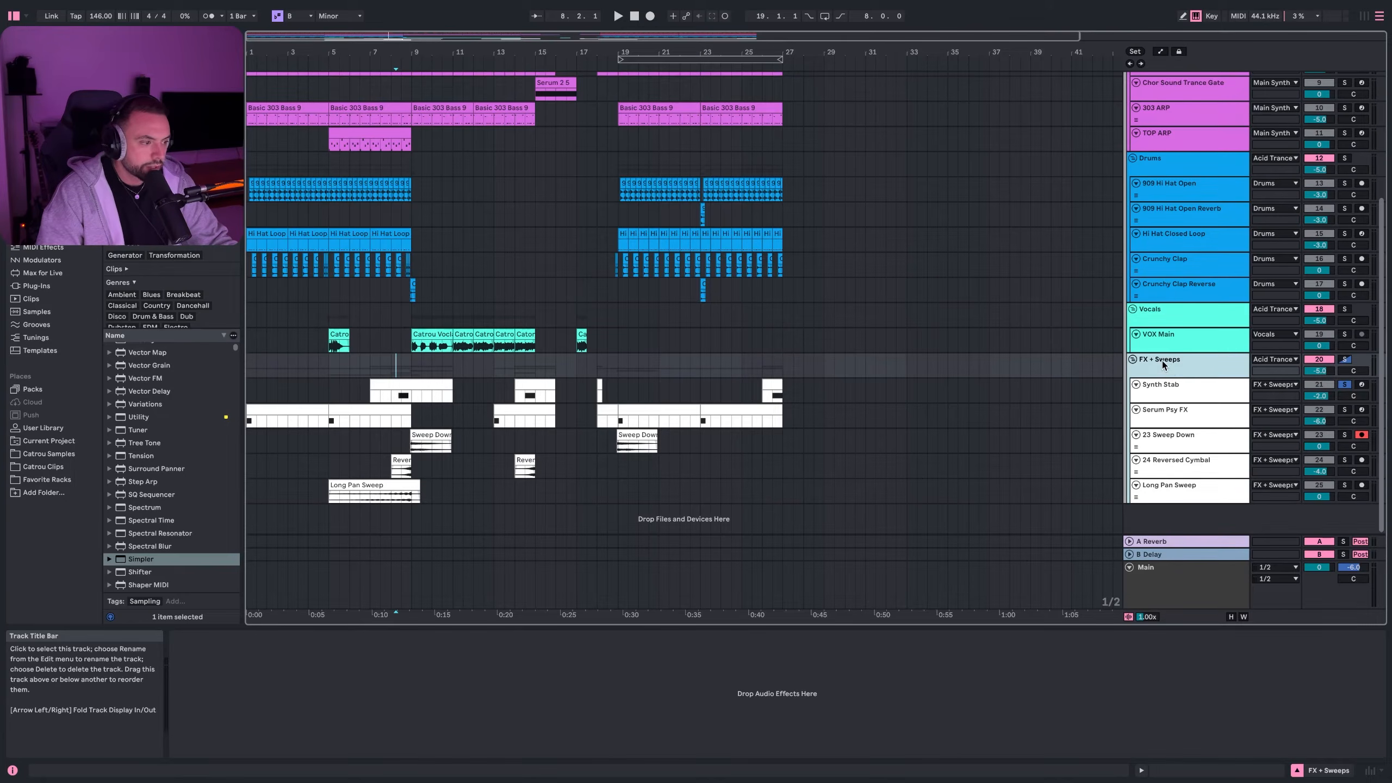
# - Select Synth Stab, turn off its solo, and play its clip from bar 8
pyautogui.scroll(5, 396, 409)
pyautogui.click(415, 401)
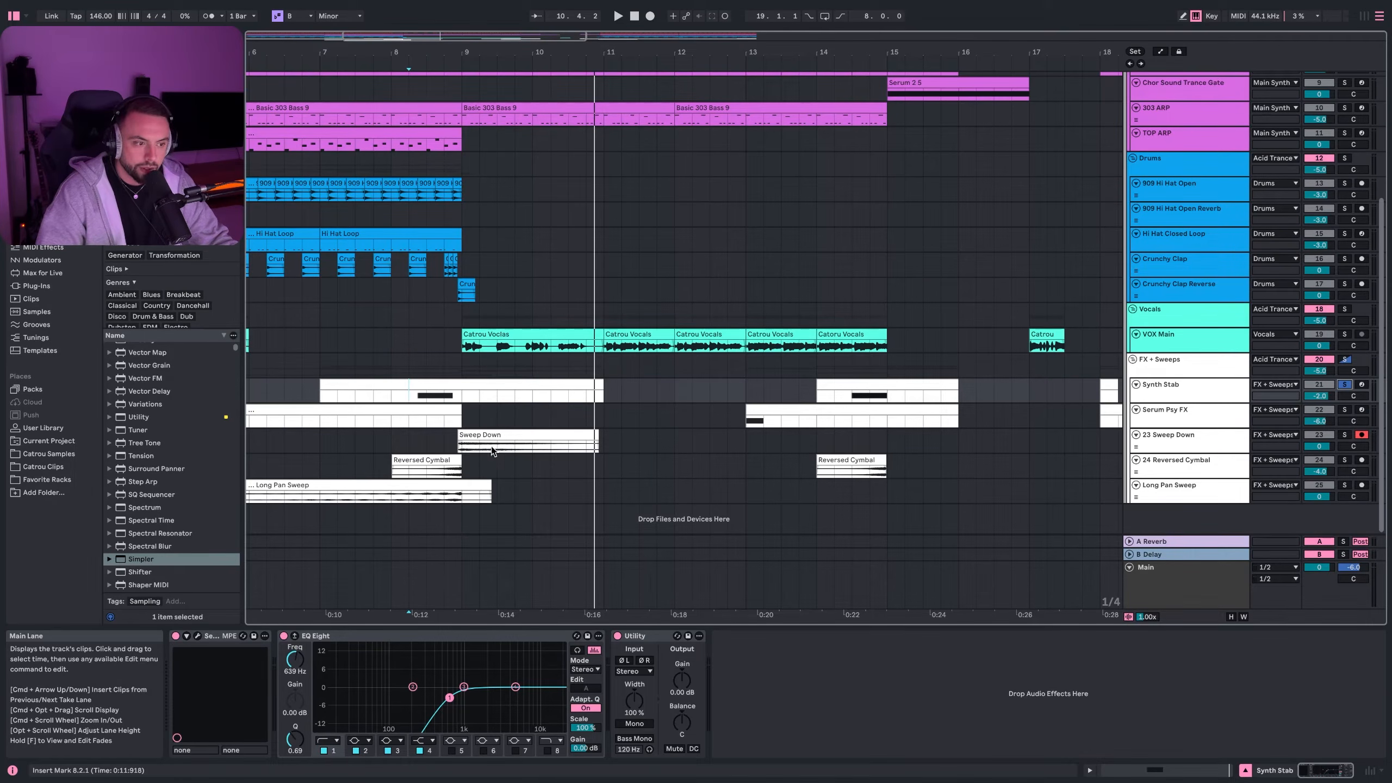
pyautogui.click(390, 400)
pyautogui.press('space')
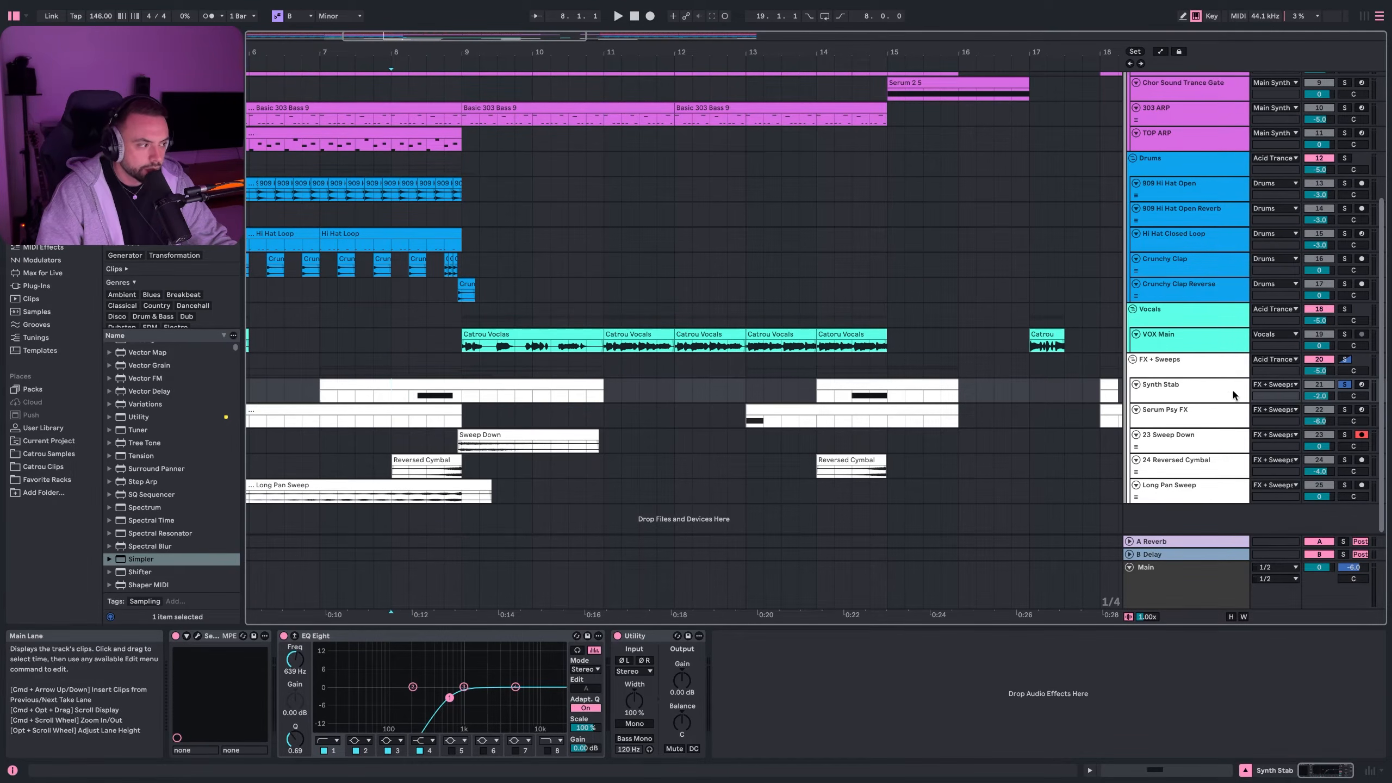
pyautogui.click(1344, 384)
pyautogui.press('space')
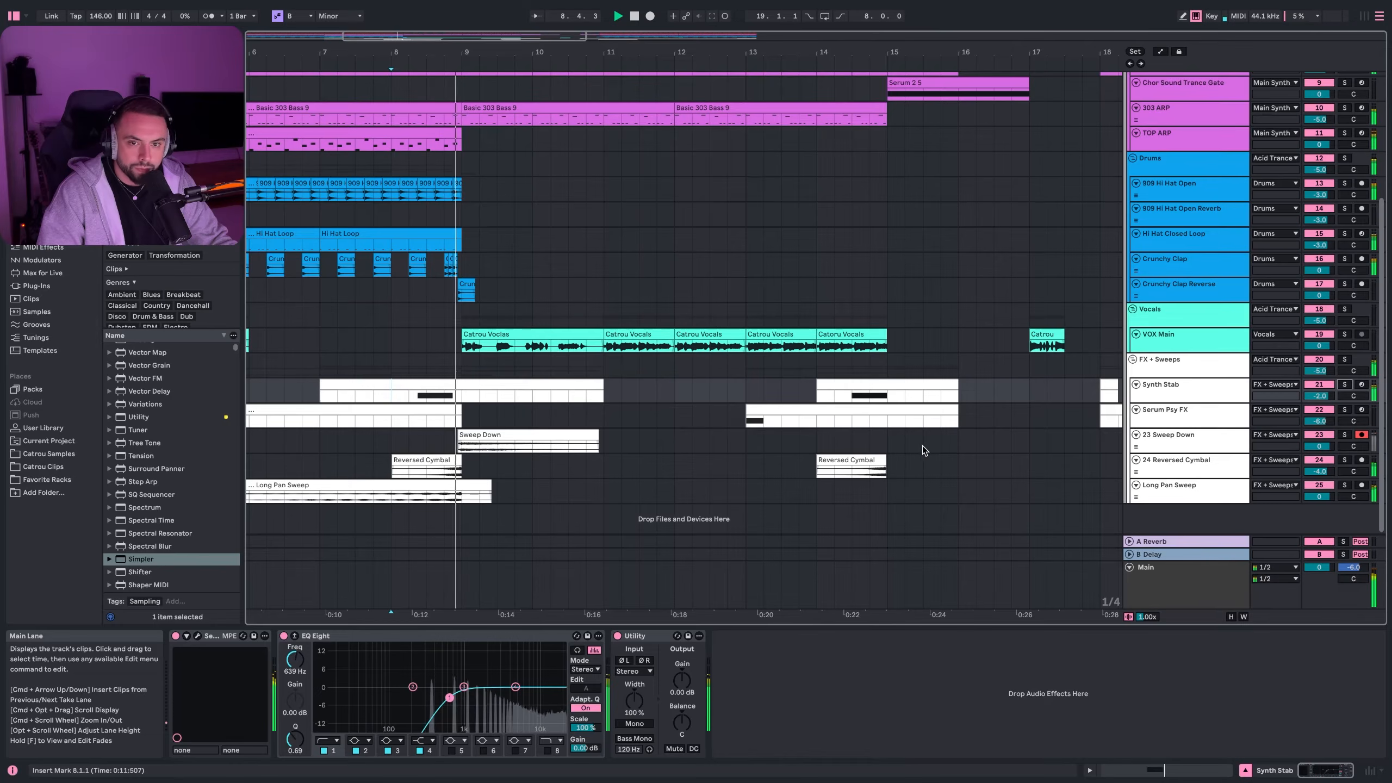
pyautogui.press('space')
pyautogui.click(408, 403)
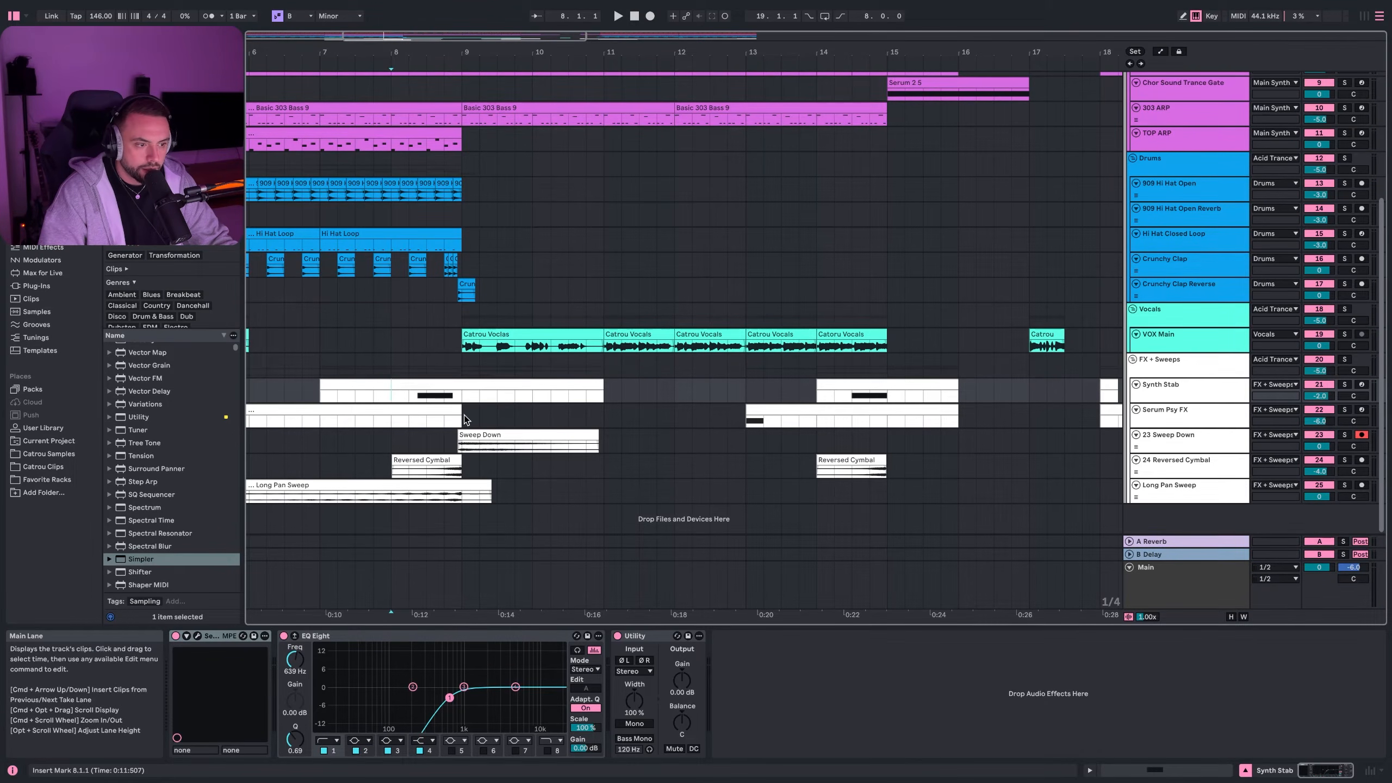
pyautogui.click(198, 636)
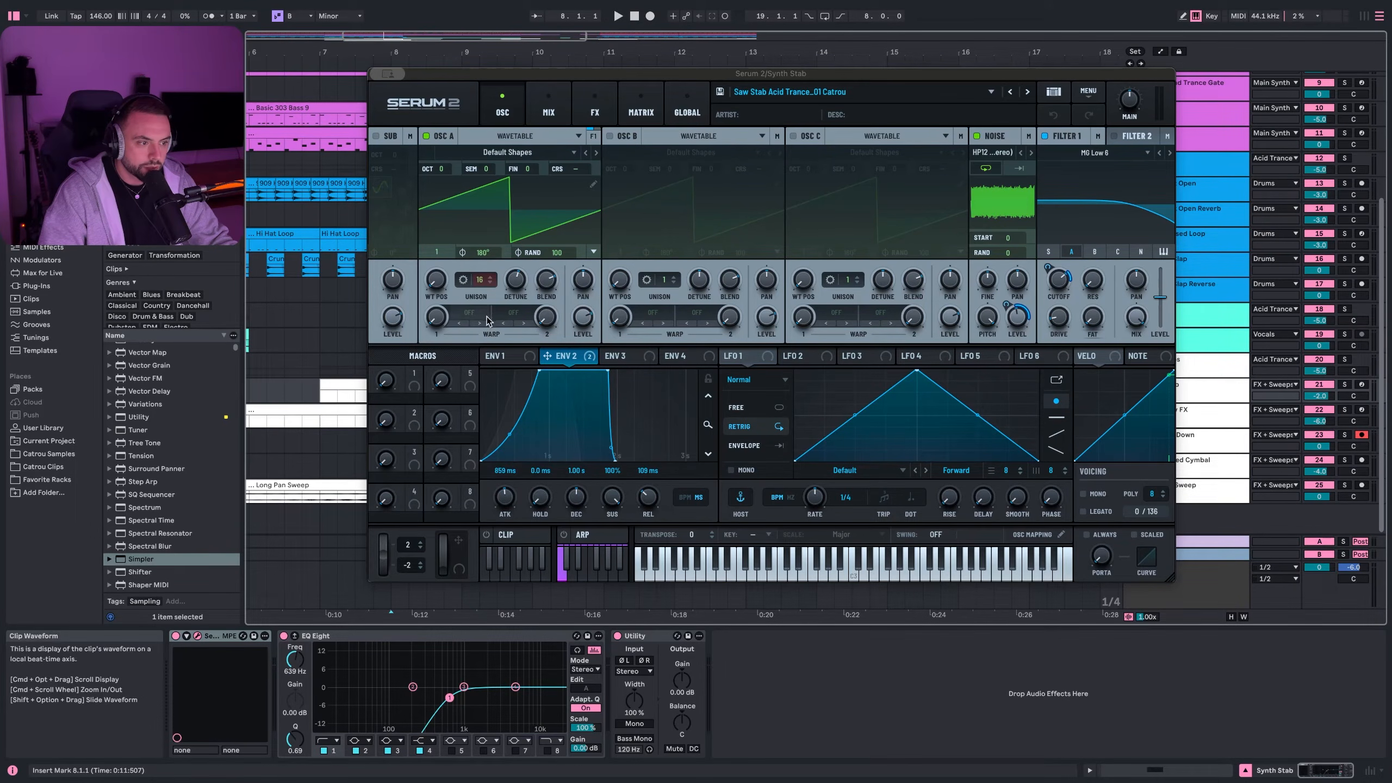
pyautogui.click(501, 356)
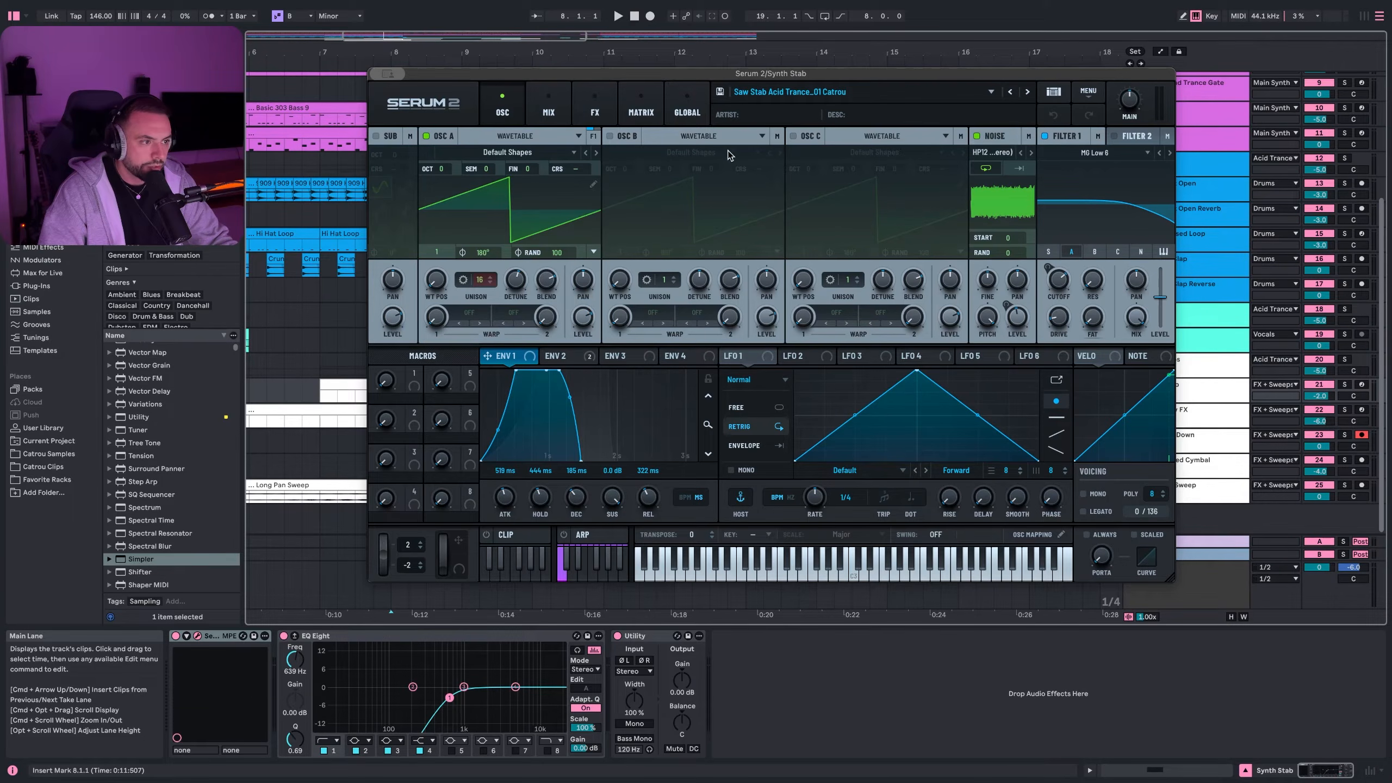
pyautogui.click(594, 112)
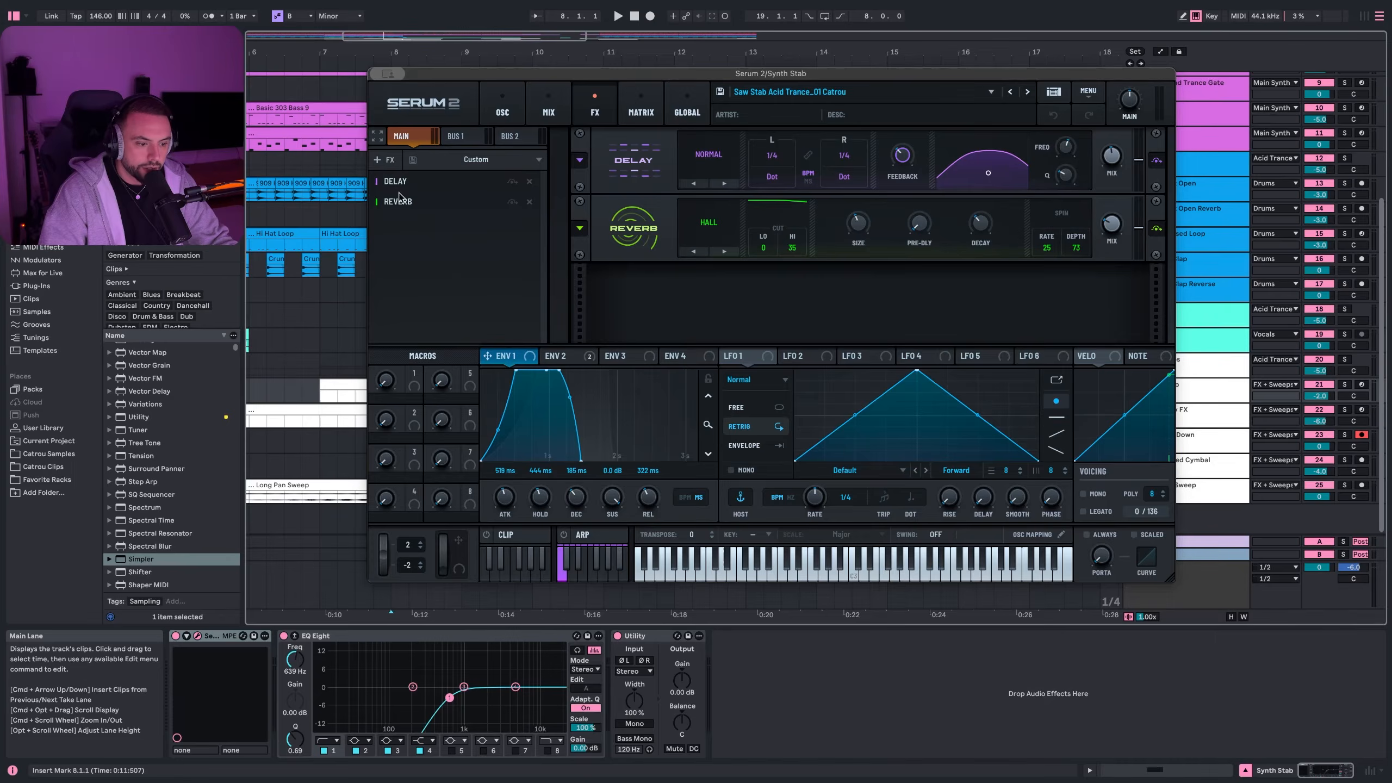
pyautogui.press('super+alt+p')
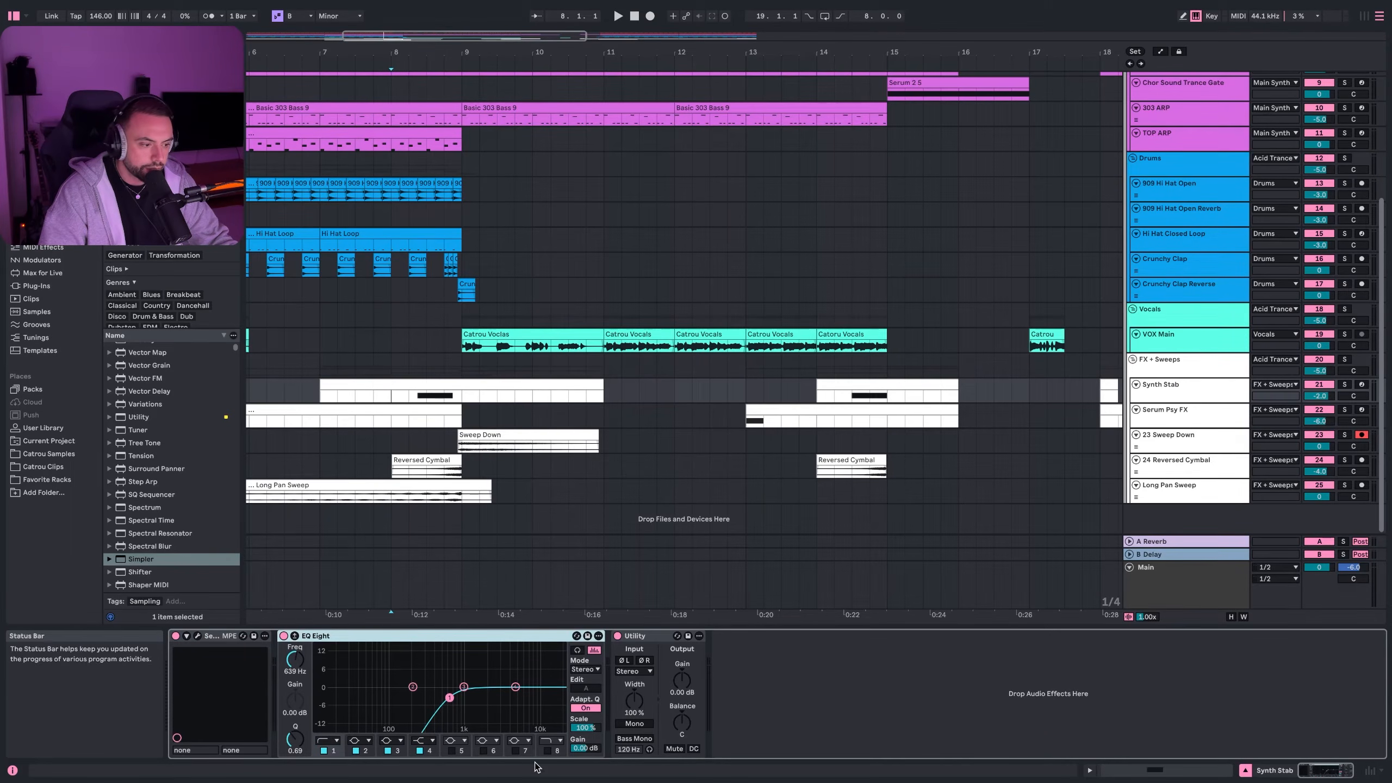
# - Solo the Serum Psy FX track and play it from bar 19
pyautogui.press('-')
pyautogui.click(750, 390)
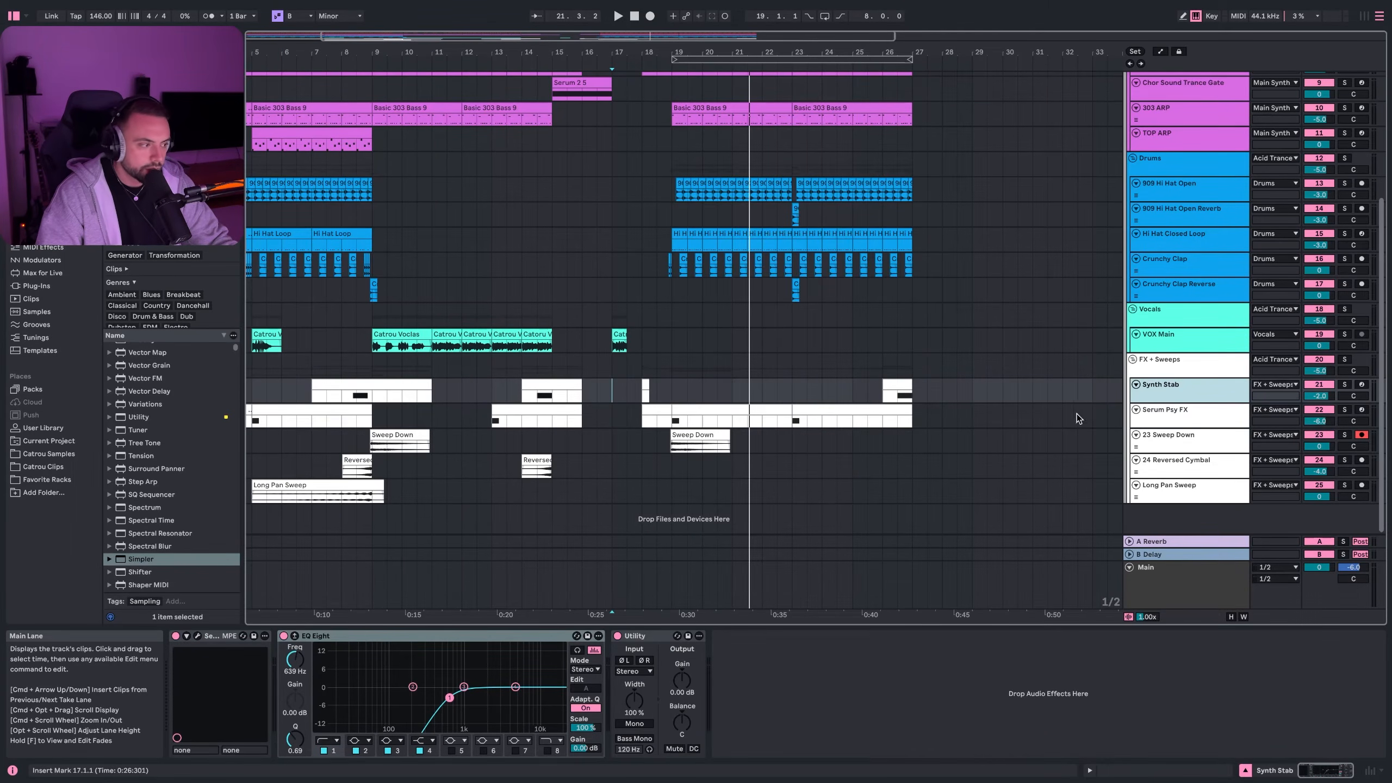
pyautogui.click(1151, 416)
pyautogui.keyDown('super'); pyautogui.scroll(2, 678, 419); pyautogui.keyUp('super')
pyautogui.scroll(2, 677, 420)
pyautogui.click(677, 419)
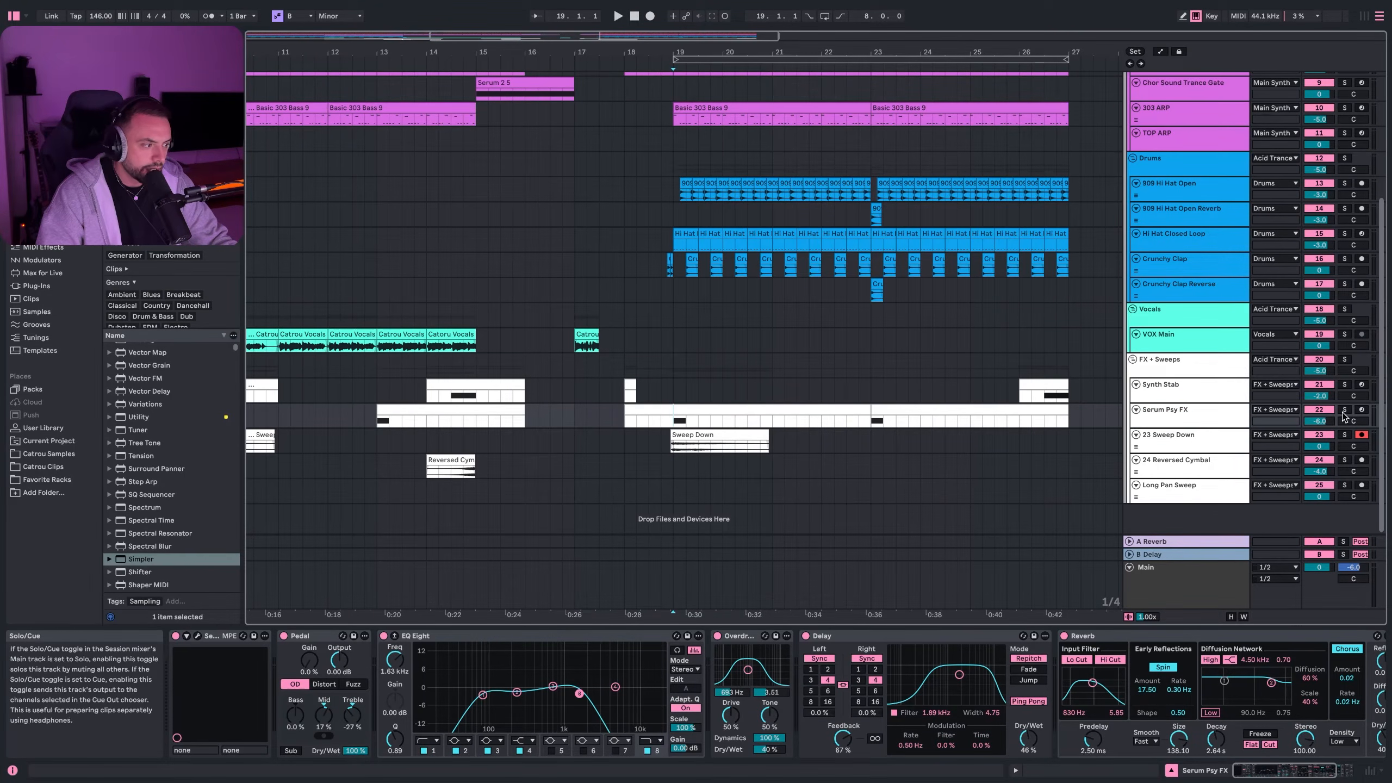
pyautogui.click(1344, 410)
pyautogui.press('space')
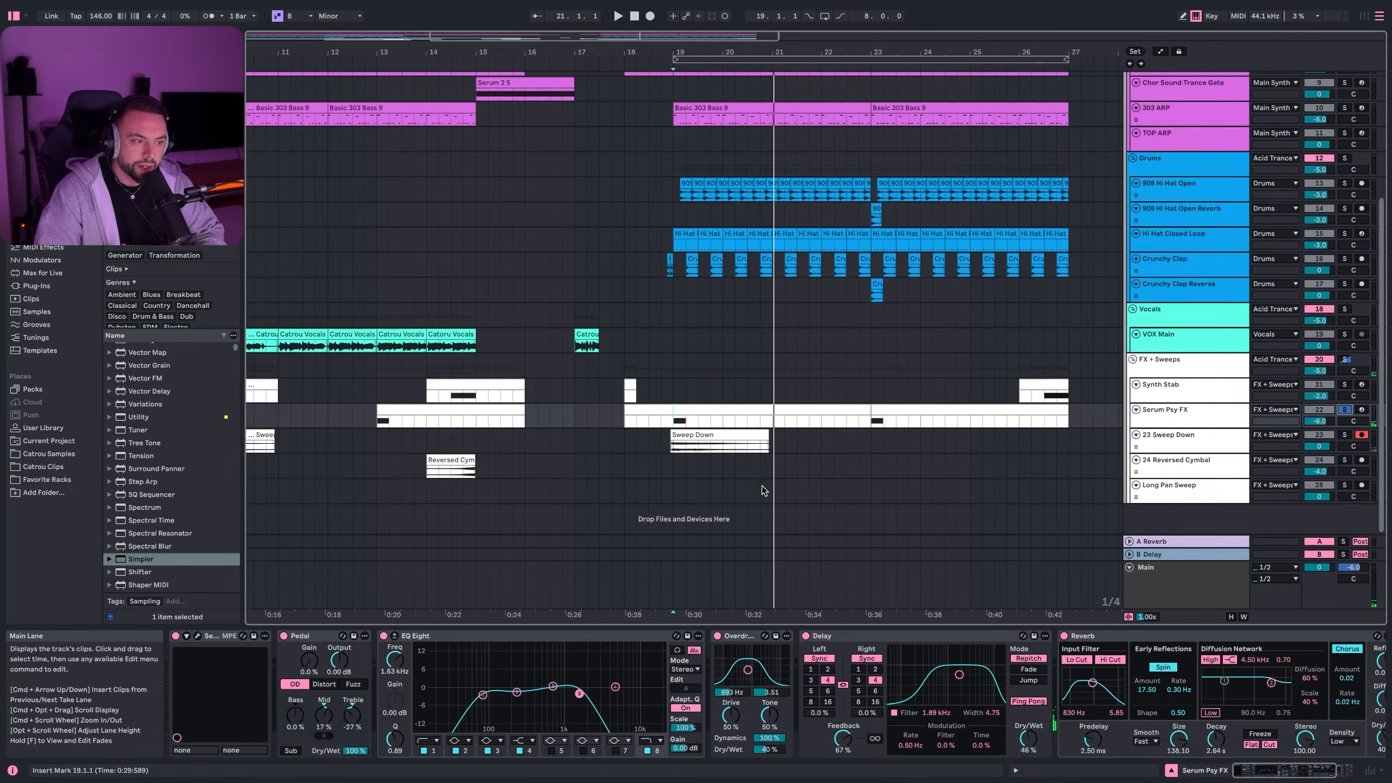
pyautogui.scroll(-5, 761, 485)
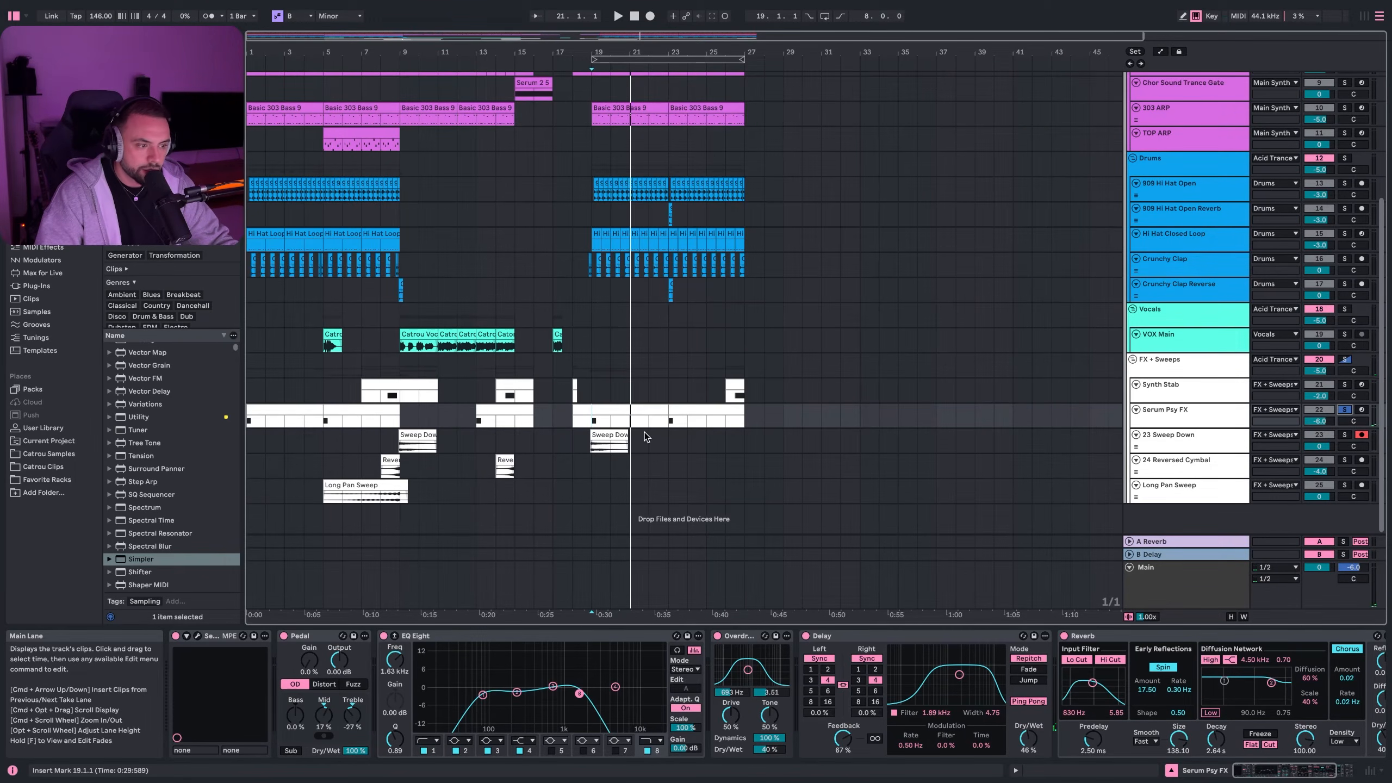
# - Replay the Serum Psy FX part from bar 17, then stop
pyautogui.press('Home')
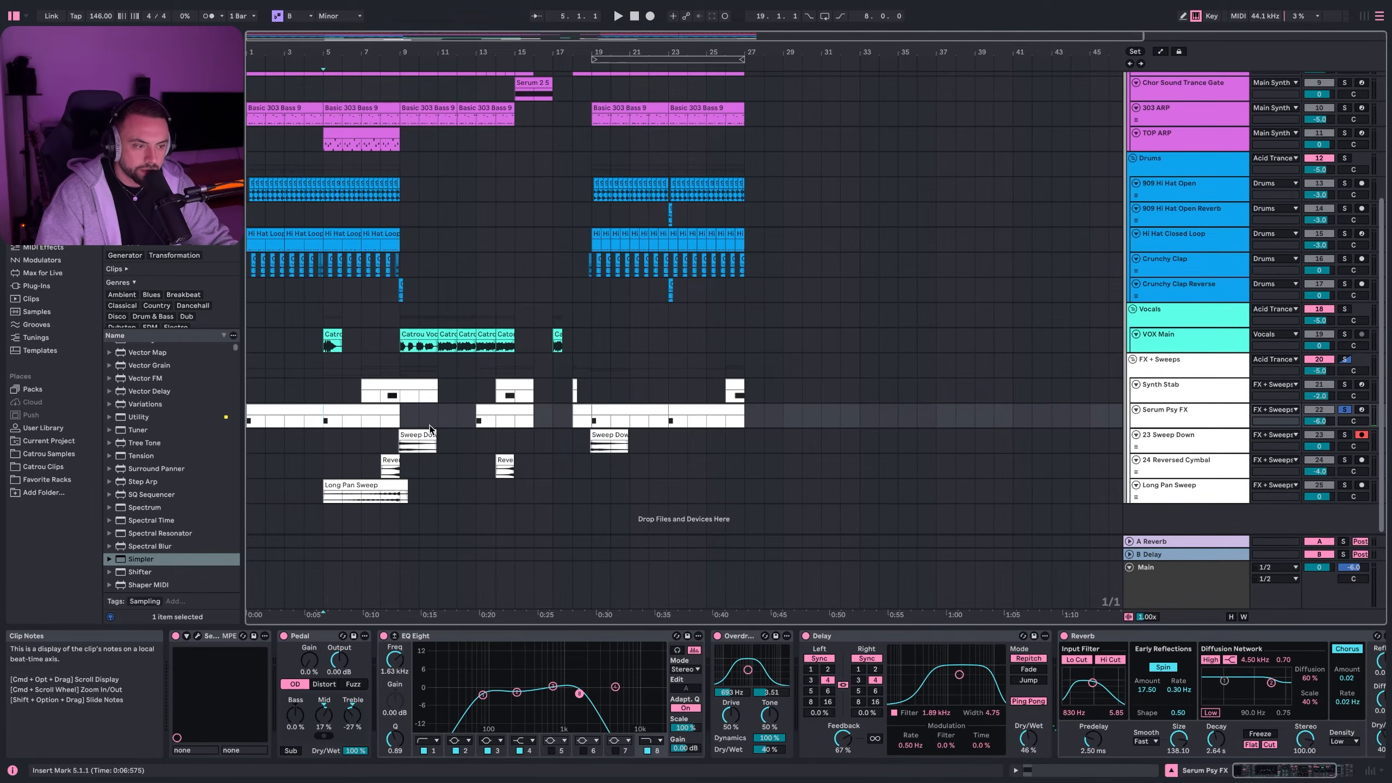
pyautogui.click(594, 420)
pyautogui.scroll(5, 540, 433)
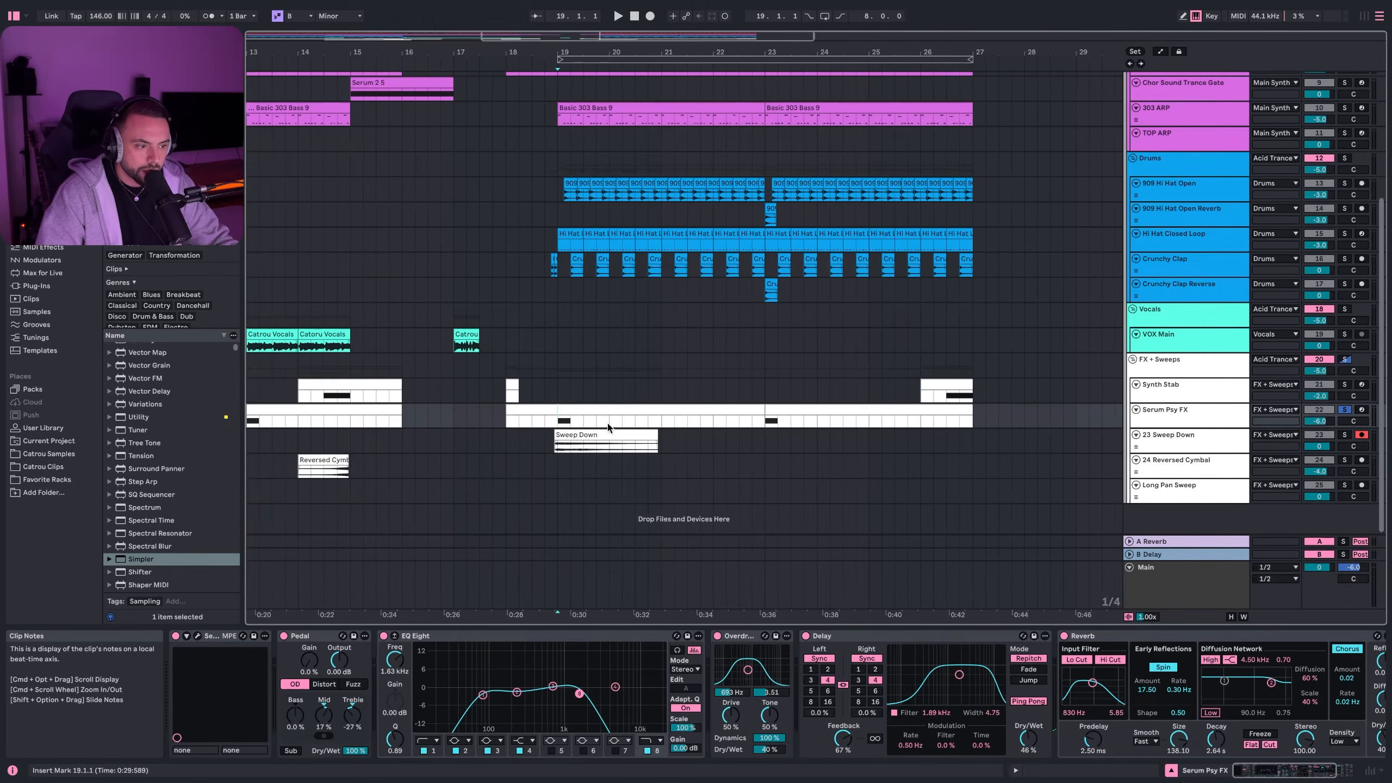
pyautogui.scroll(1, 541, 433)
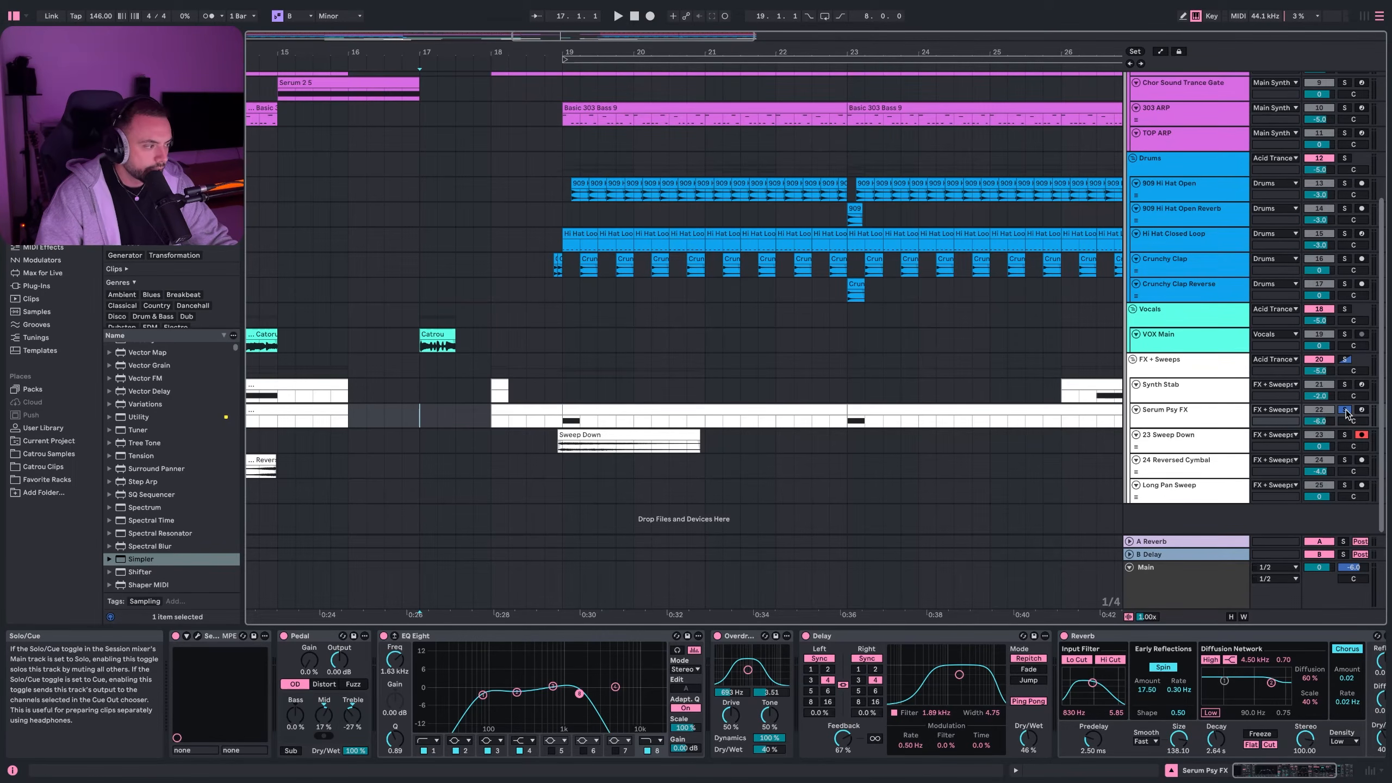
pyautogui.click(419, 415)
pyautogui.press('space')
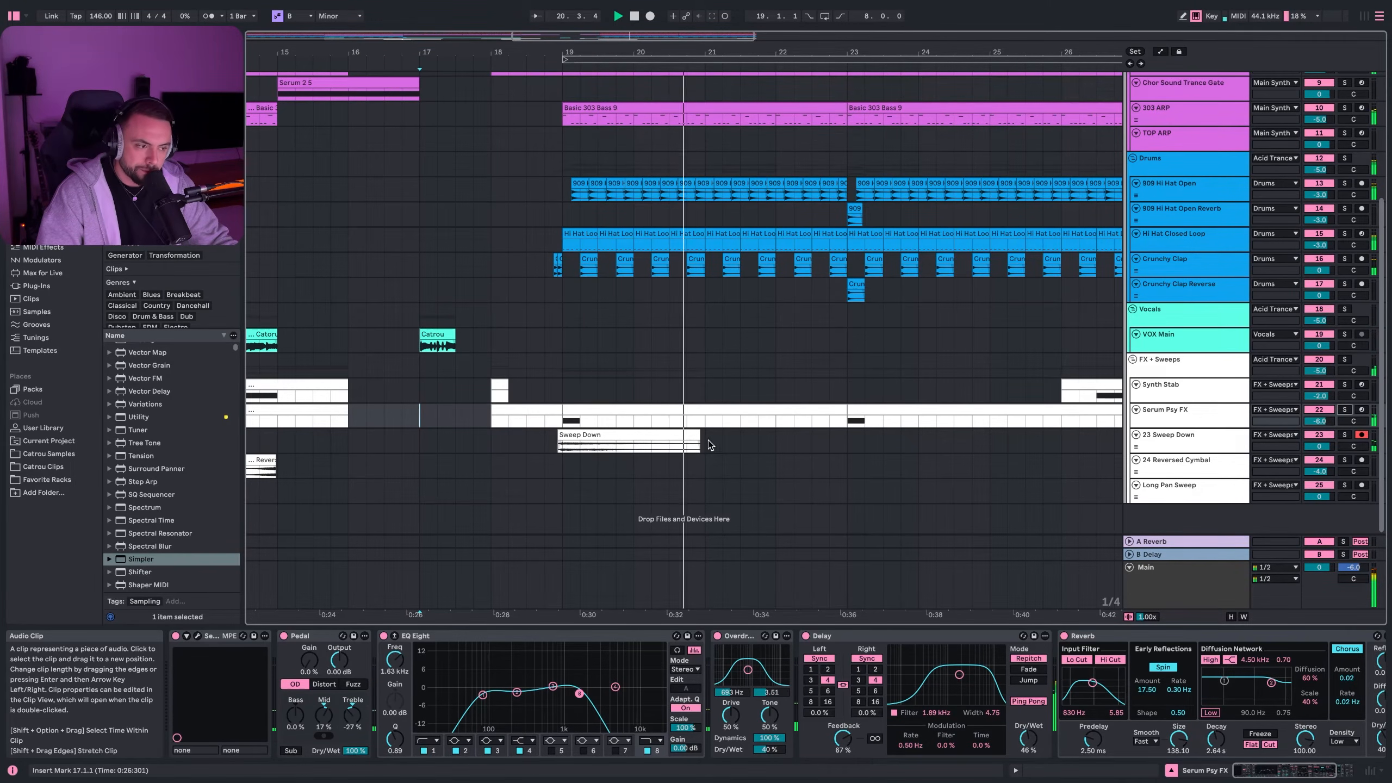
pyautogui.press('space')
# - Zoom out and open the Serum Psy FX track's Serum 2 window
pyautogui.press('-')
pyautogui.click(1191, 411)
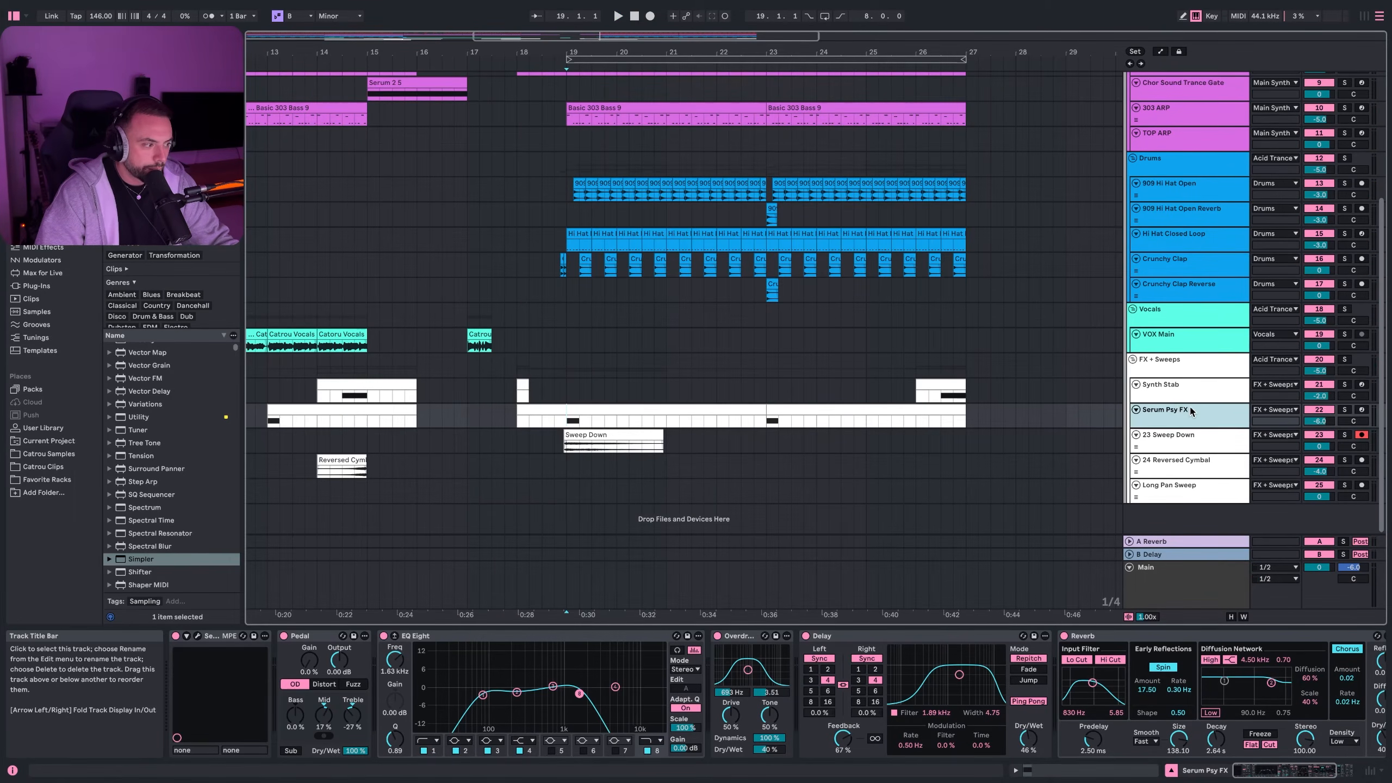
pyautogui.click(196, 637)
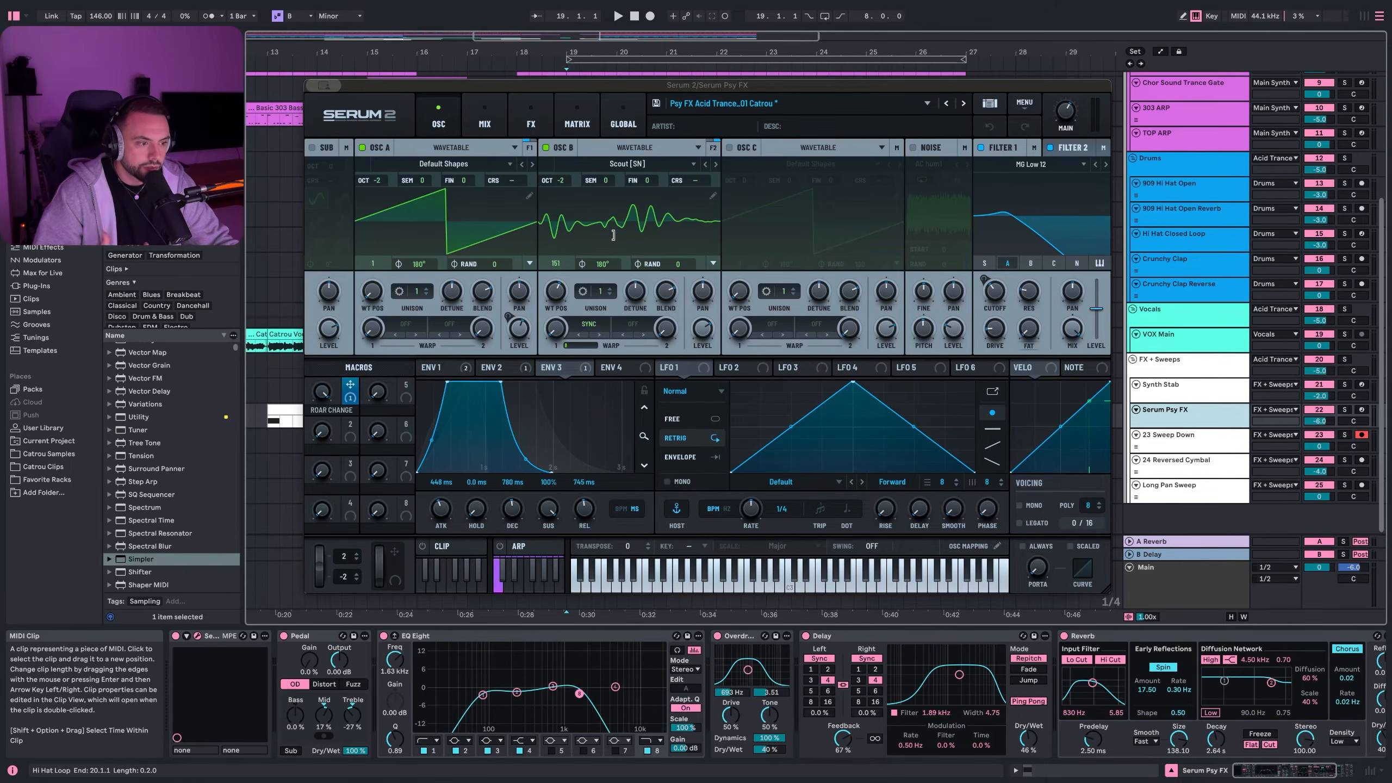
# - Compare envelopes ENV 1–3, switch Filter 1 to MG Low 24, and view the FX page
pyautogui.click(457, 369)
pyautogui.click(492, 368)
pyautogui.click(552, 368)
pyautogui.click(453, 369)
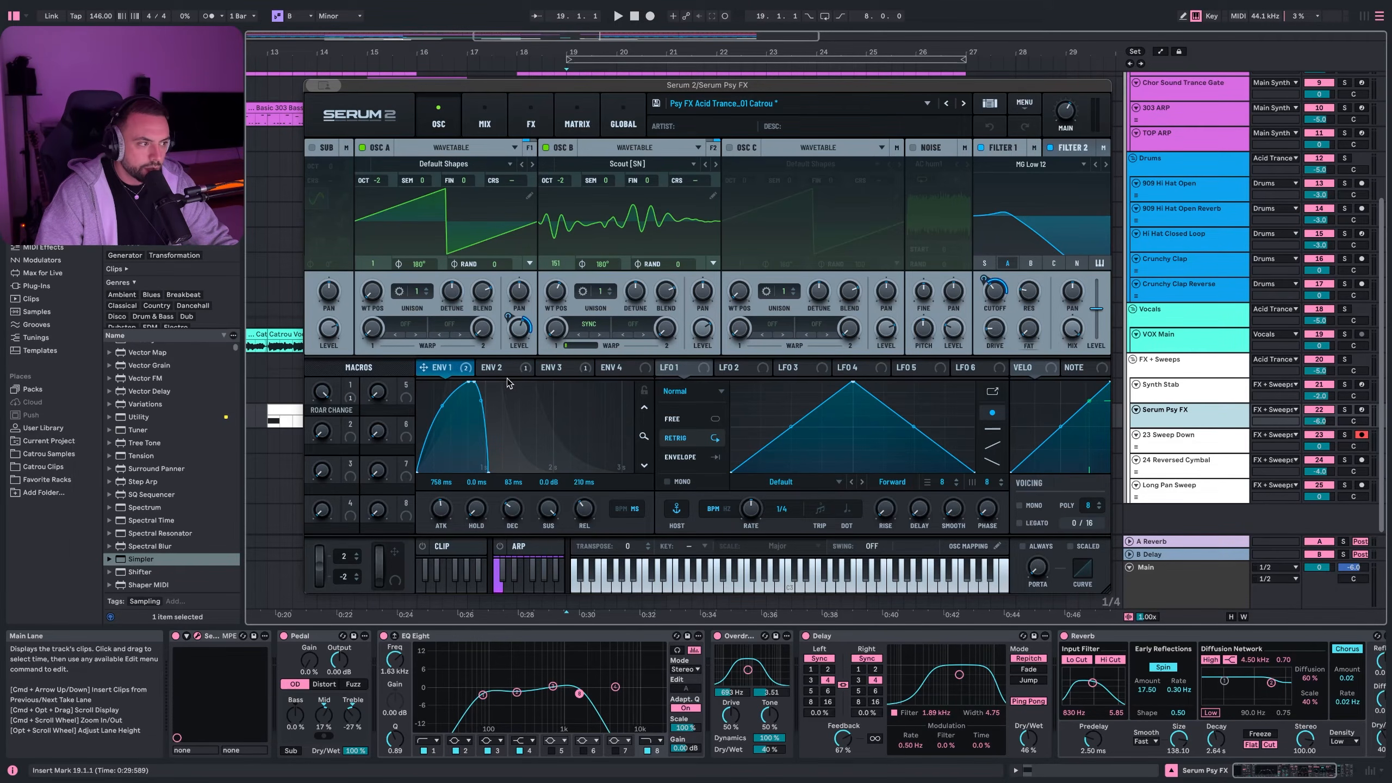
pyautogui.click(492, 368)
pyautogui.scroll(-1, 1003, 224)
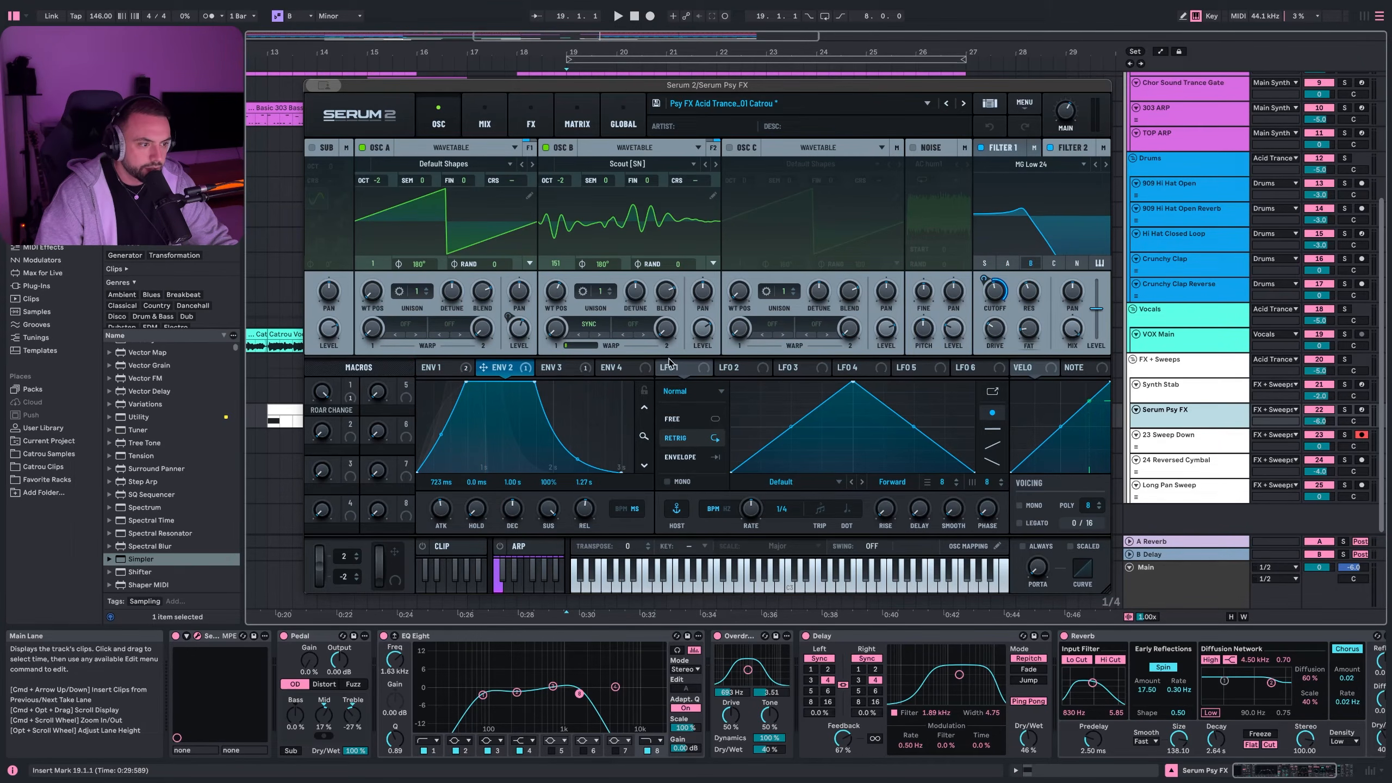
pyautogui.click(559, 368)
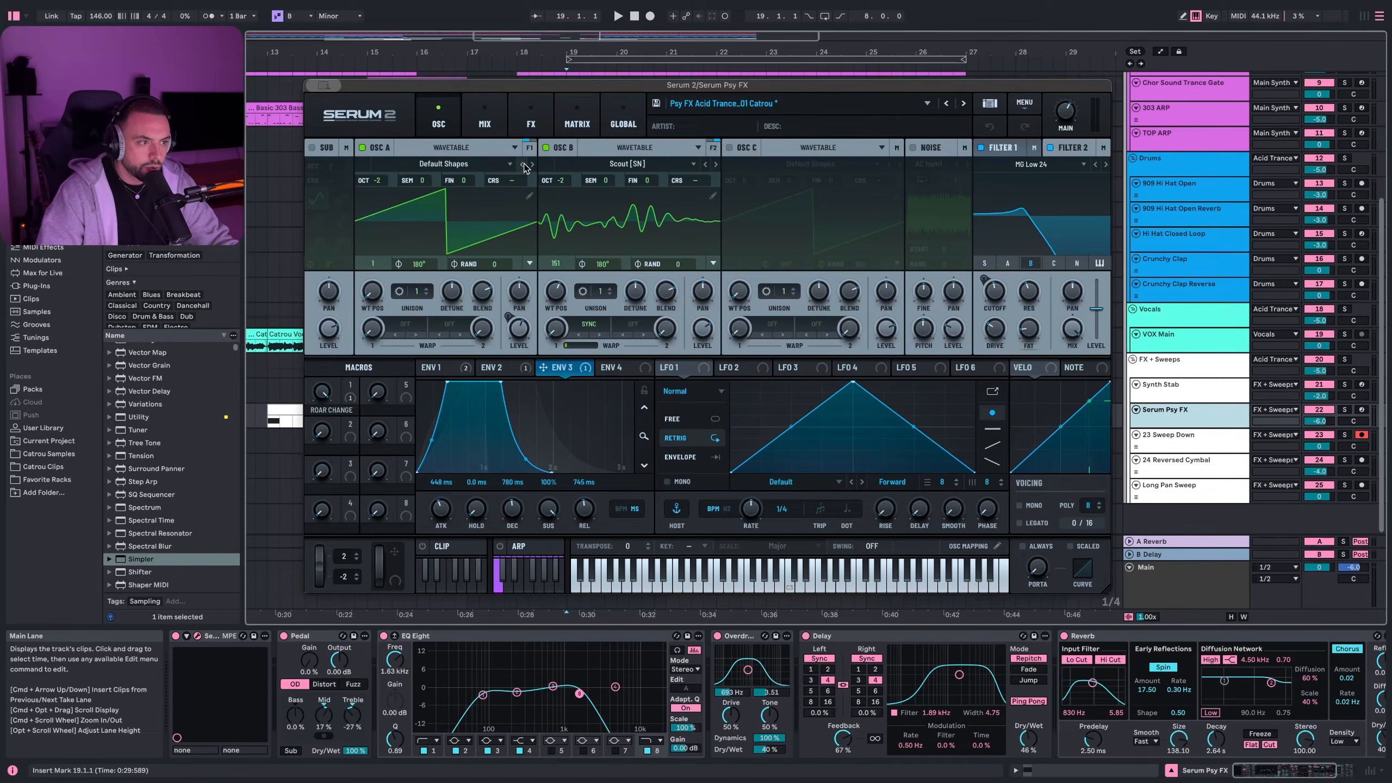
pyautogui.click(531, 119)
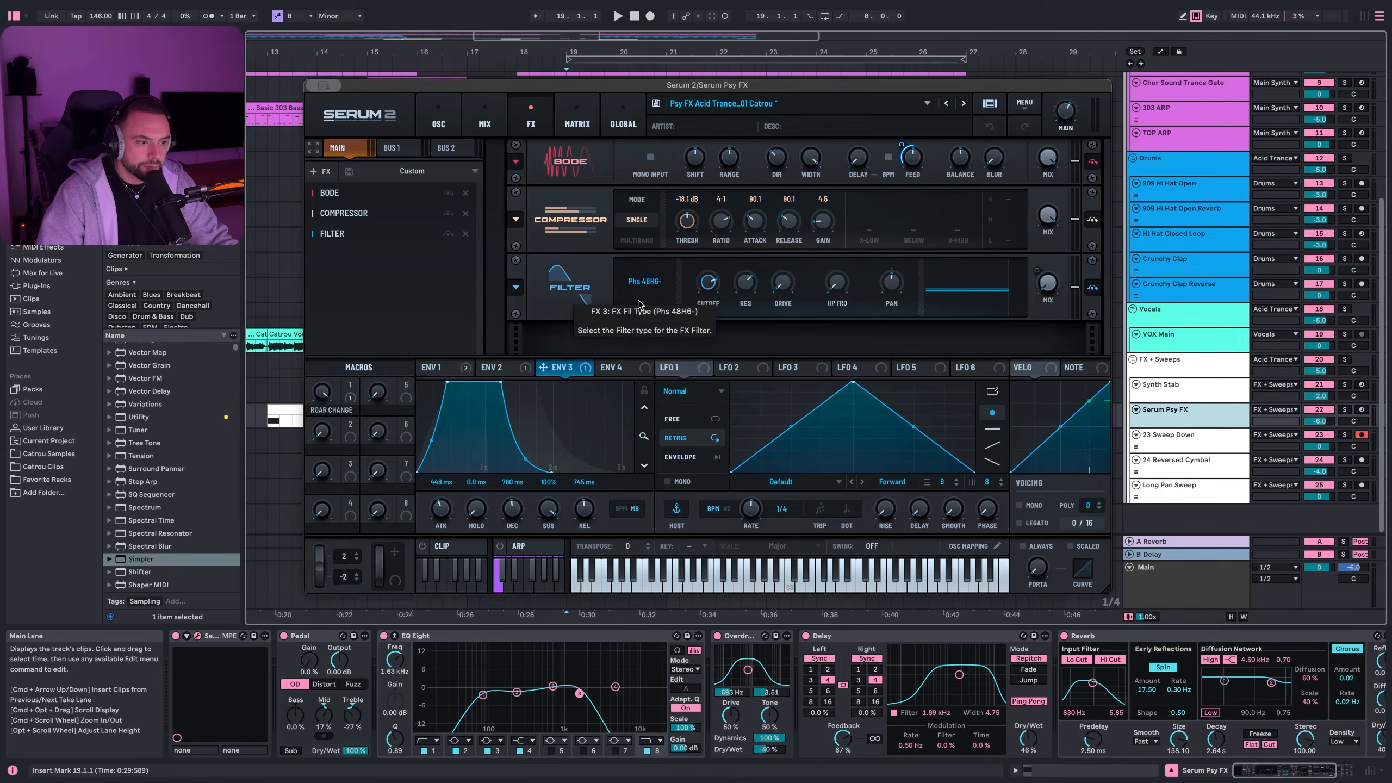
# - During playback, lower Macro 1 ROAR CHANGE from 100 to 29, then close Serum
pyautogui.moveTo(350, 391); pyautogui.dragTo(354, 386)
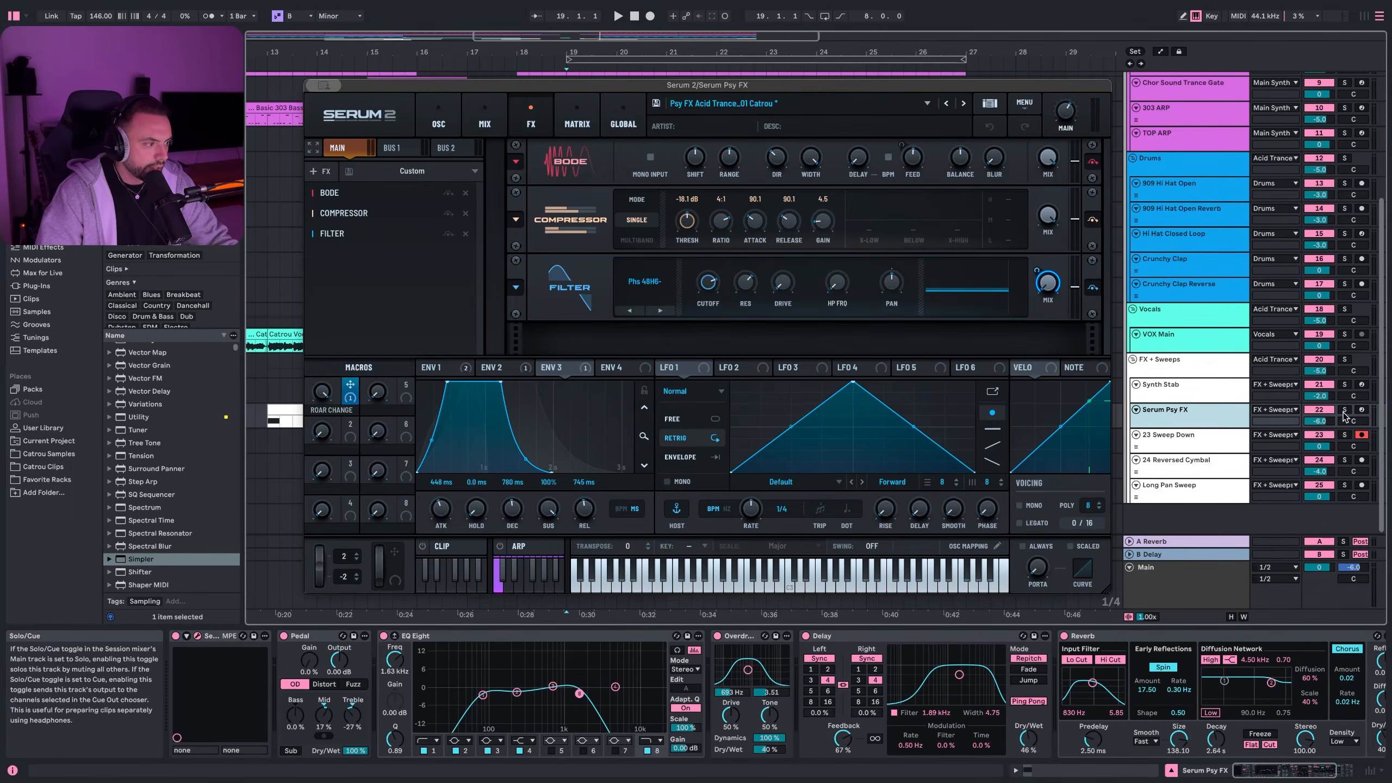
pyautogui.click(285, 418)
pyautogui.press('space')
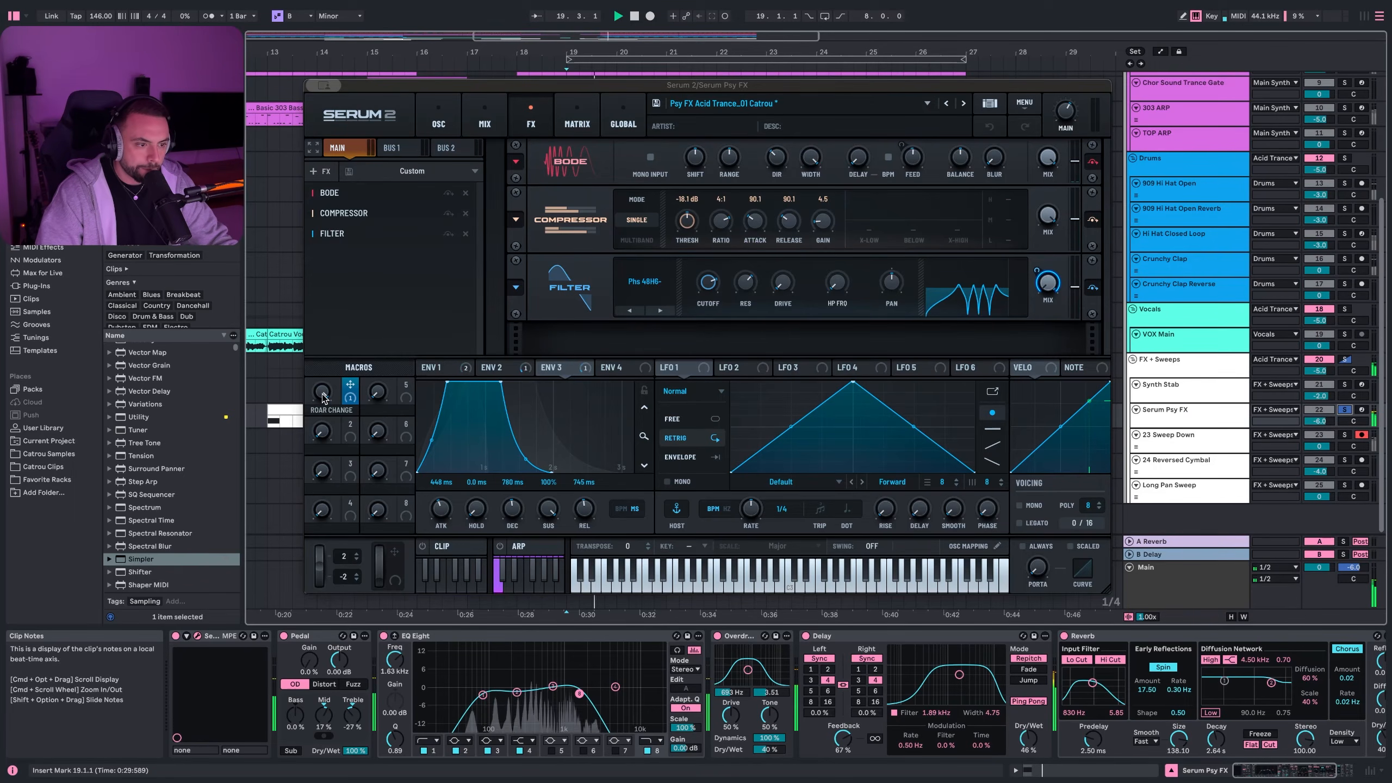
pyautogui.moveTo(324, 394)
pyautogui.moveTo(324, 394); pyautogui.dragTo(343, 438)
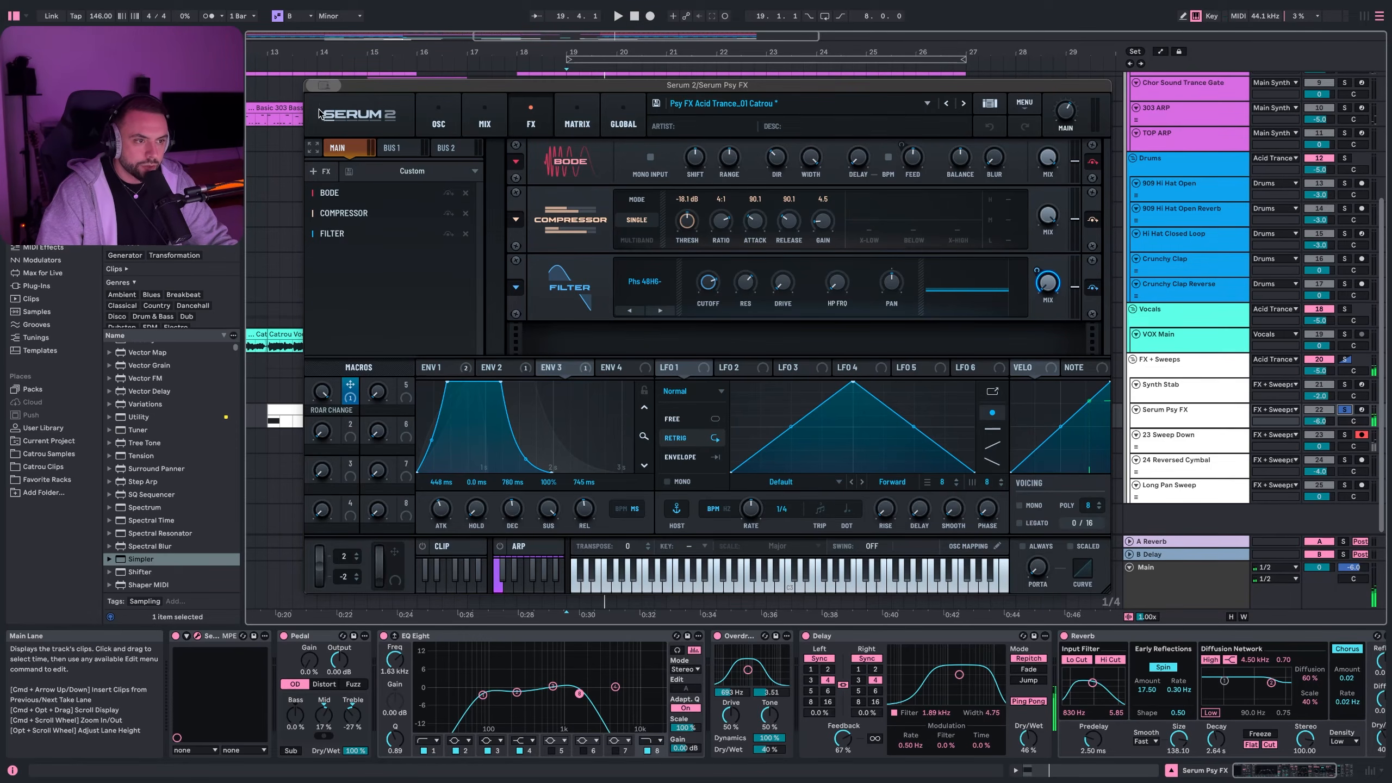
pyautogui.press('super+alt+p')
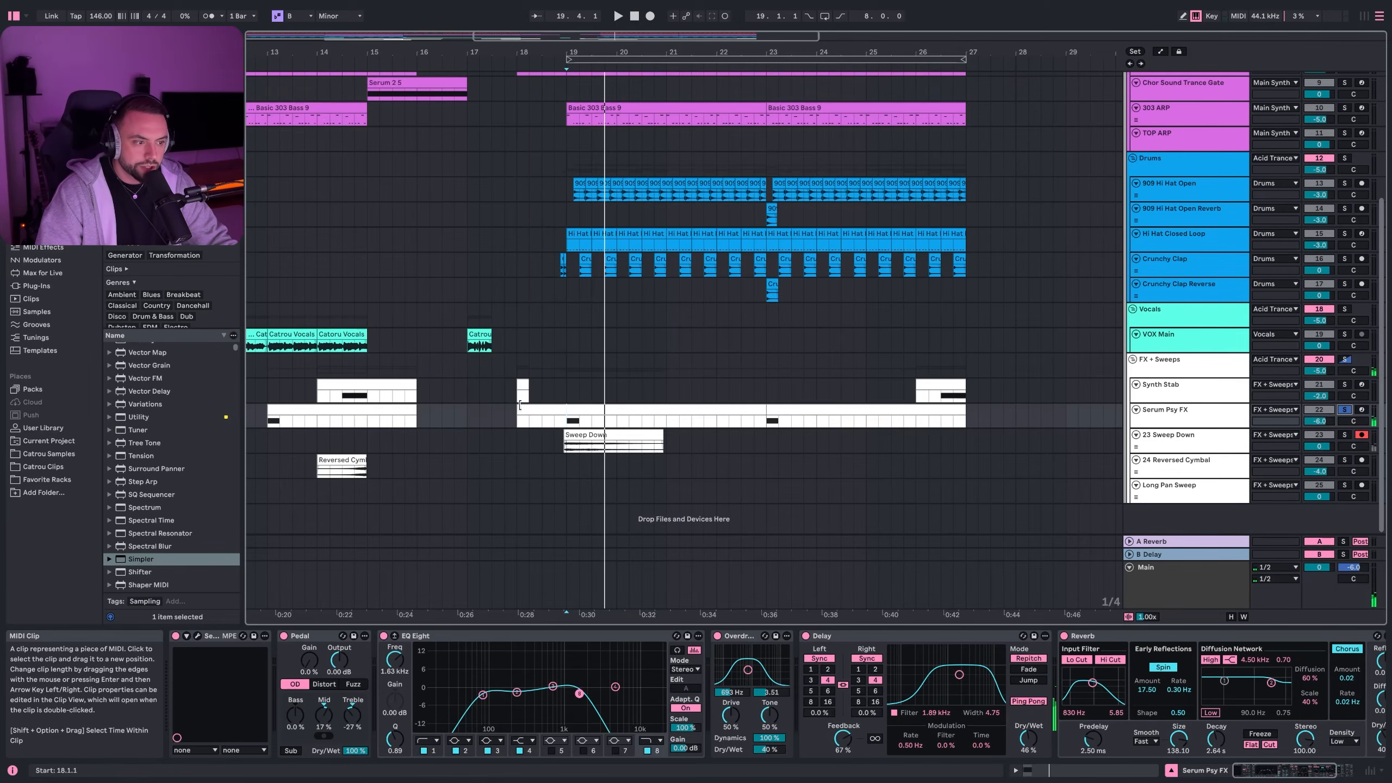
# - Play the 23 Sweep Down track from bar 19 and inspect its EQ Eight
pyautogui.click(559, 411)
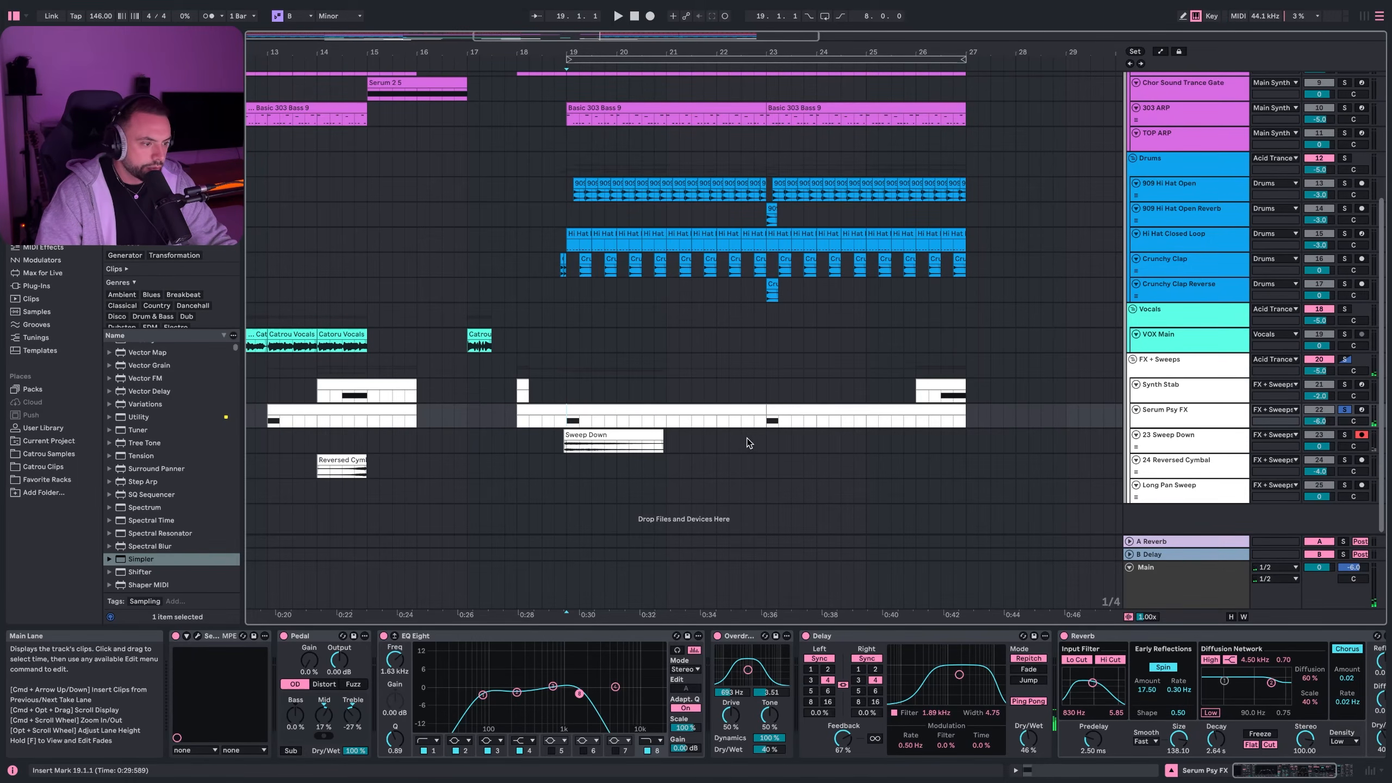
pyautogui.click(589, 435)
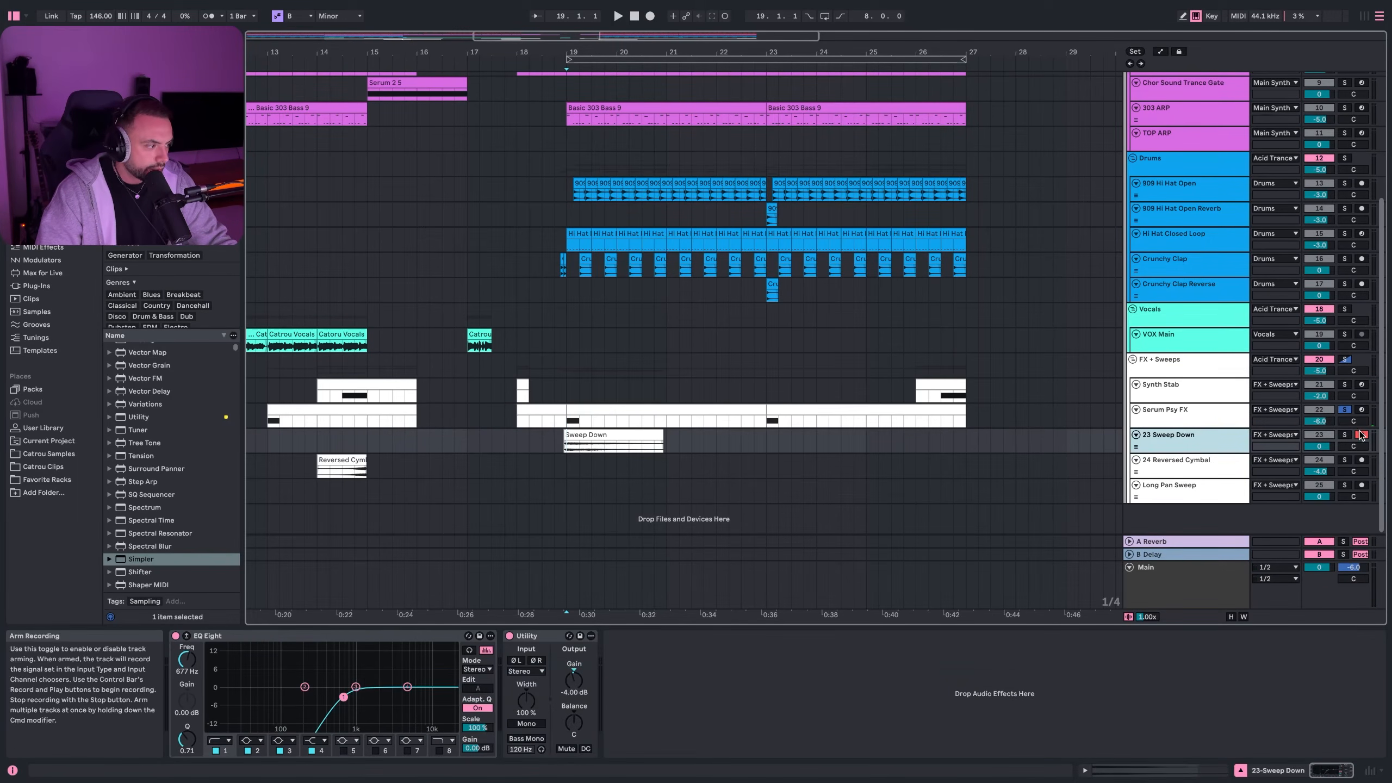
pyautogui.hscroll(-3, 633, 444)
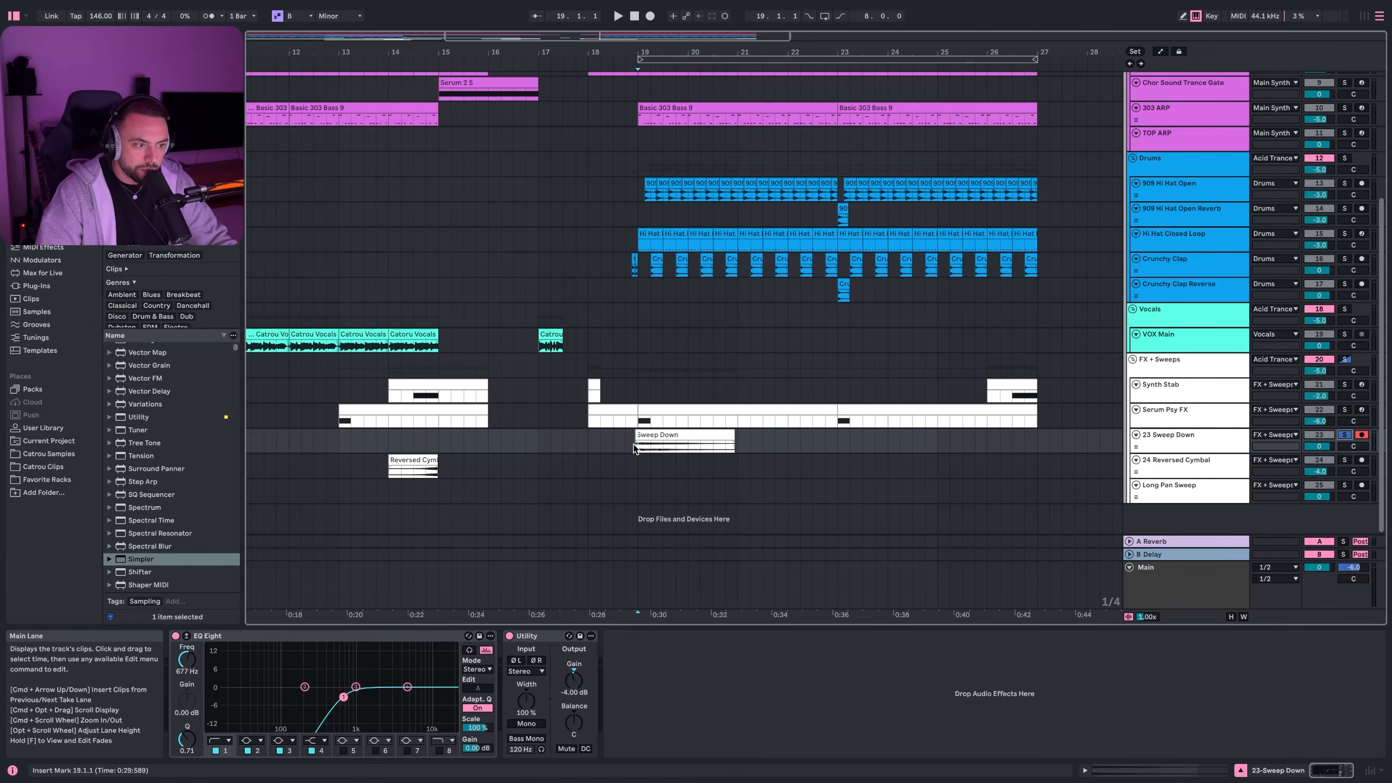
pyautogui.press('space')
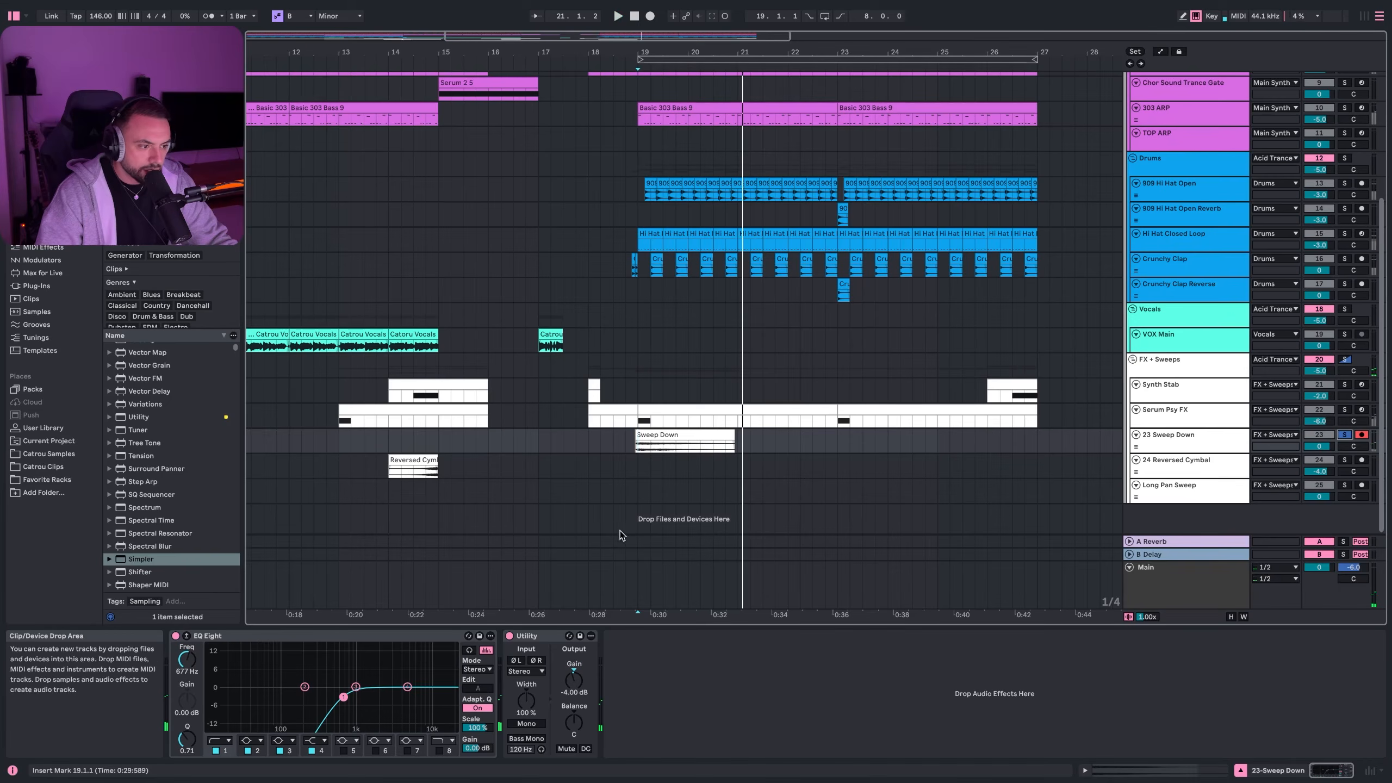
pyautogui.click(294, 635)
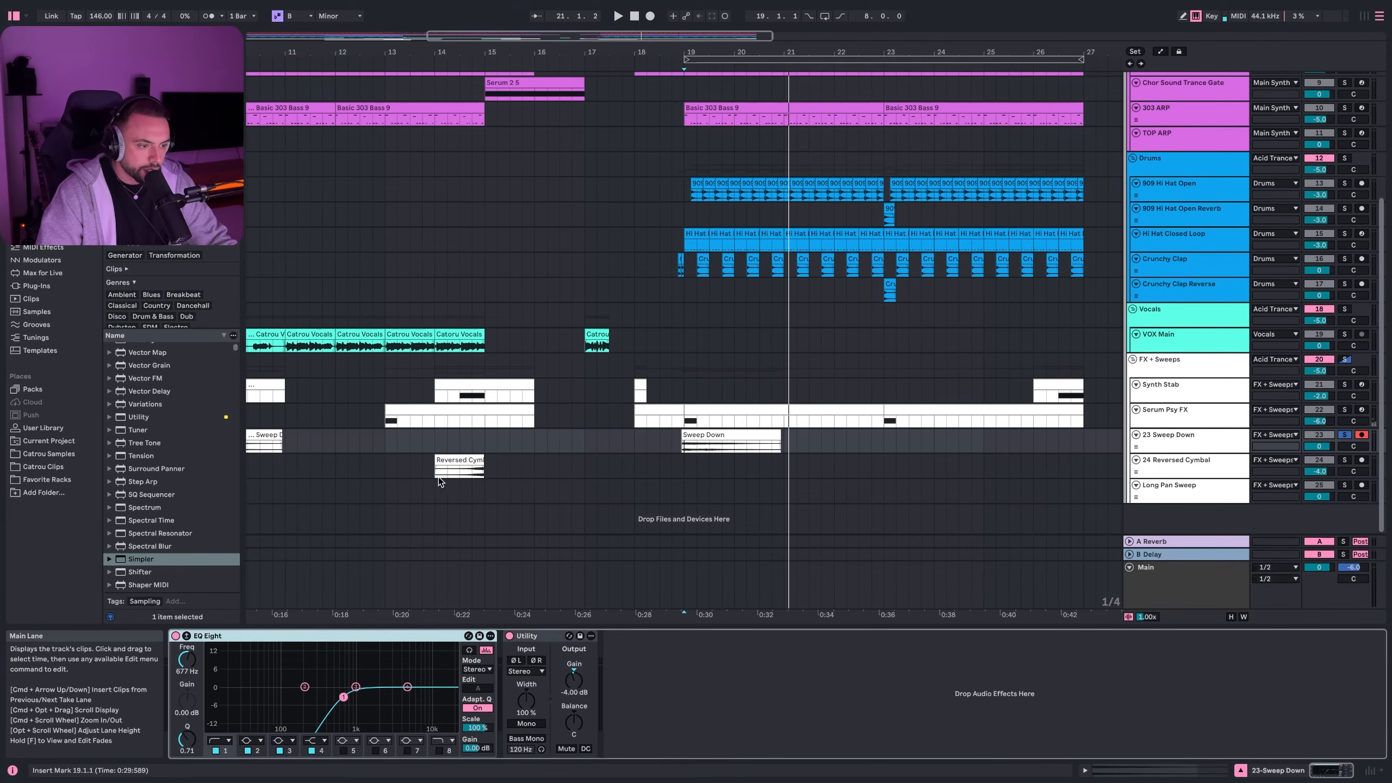
# - Solo 24 Reversed Cymbal, play it from bar 14, and check its Reverb
pyautogui.click(1333, 465)
pyautogui.click(1344, 460)
pyautogui.press('space')
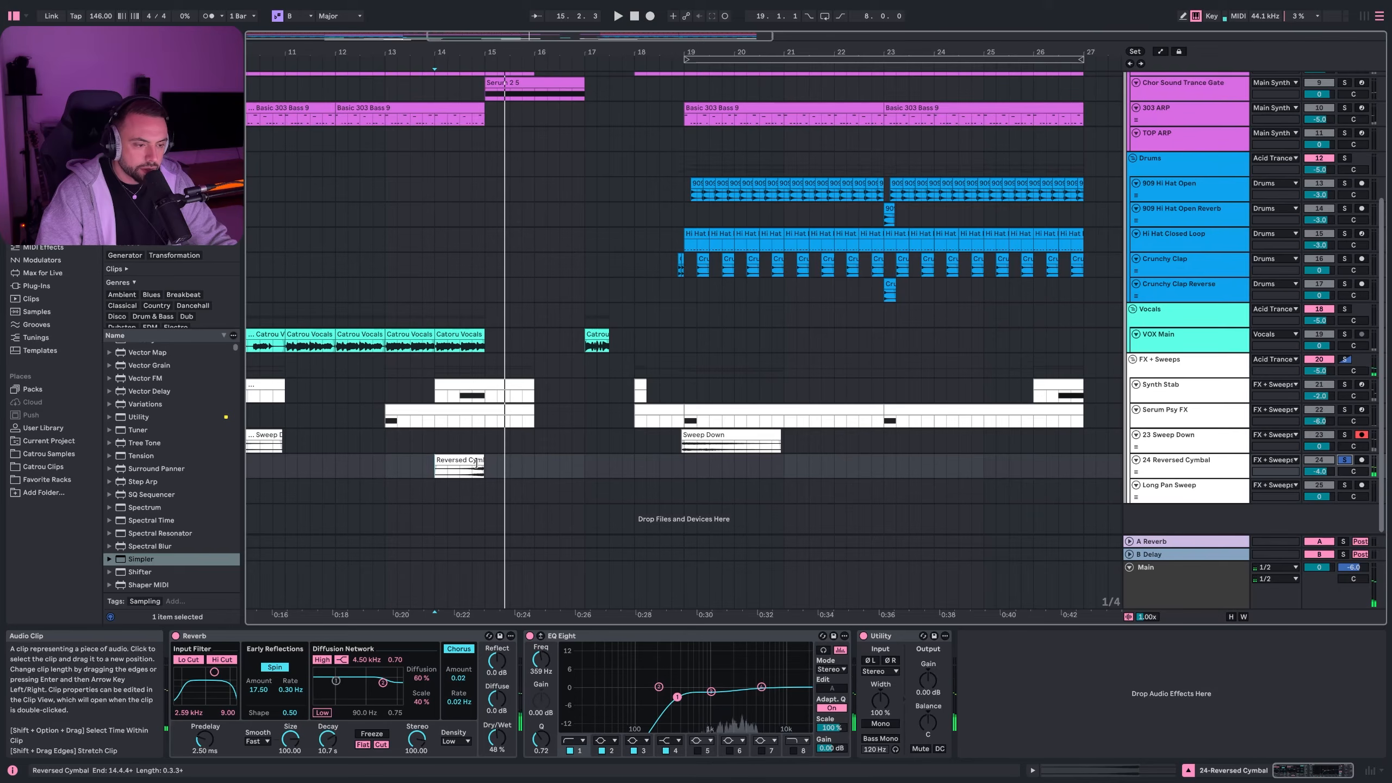
pyautogui.click(214, 641)
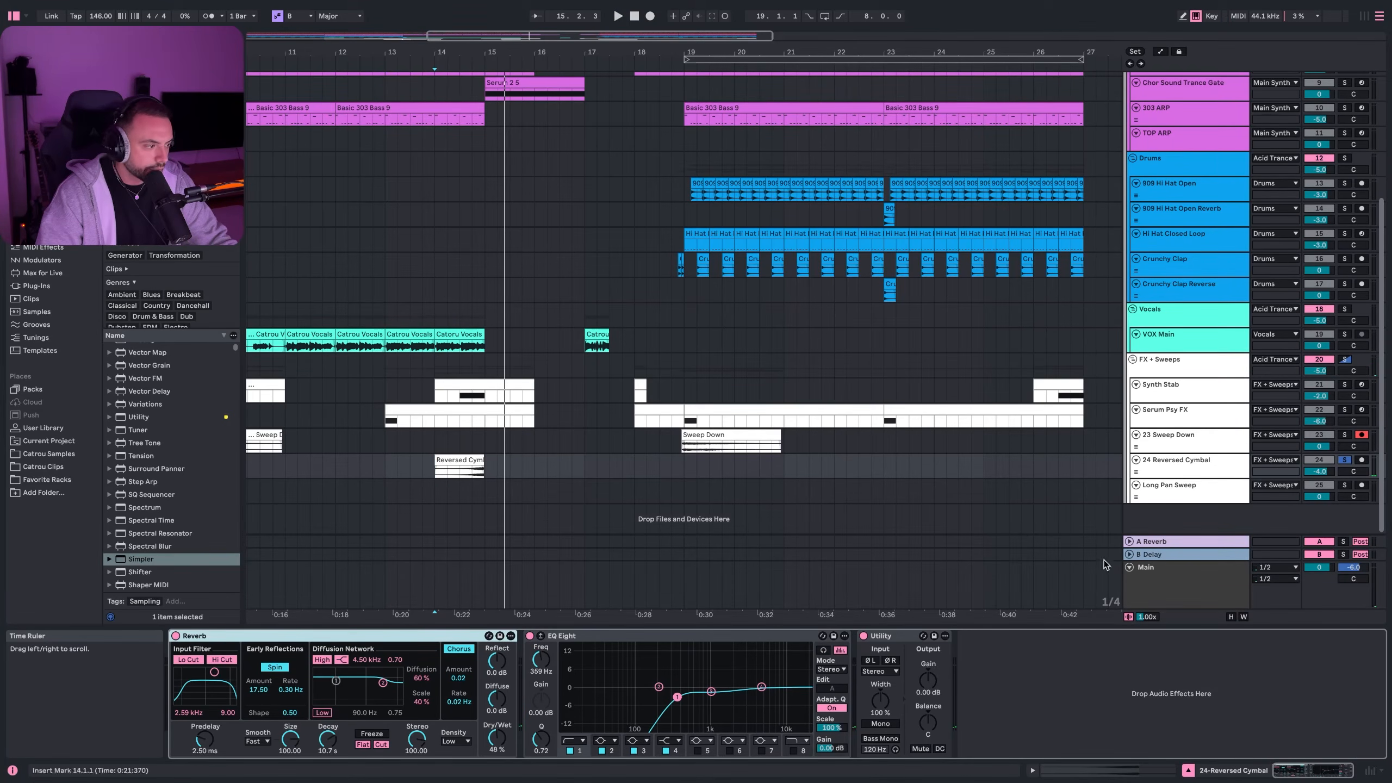
pyautogui.click(1165, 496)
# - Solo the Long Pan Sweep and play it from bar 5
pyautogui.hscroll(-5, 800, 520)
pyautogui.hscroll(-3, 800, 520)
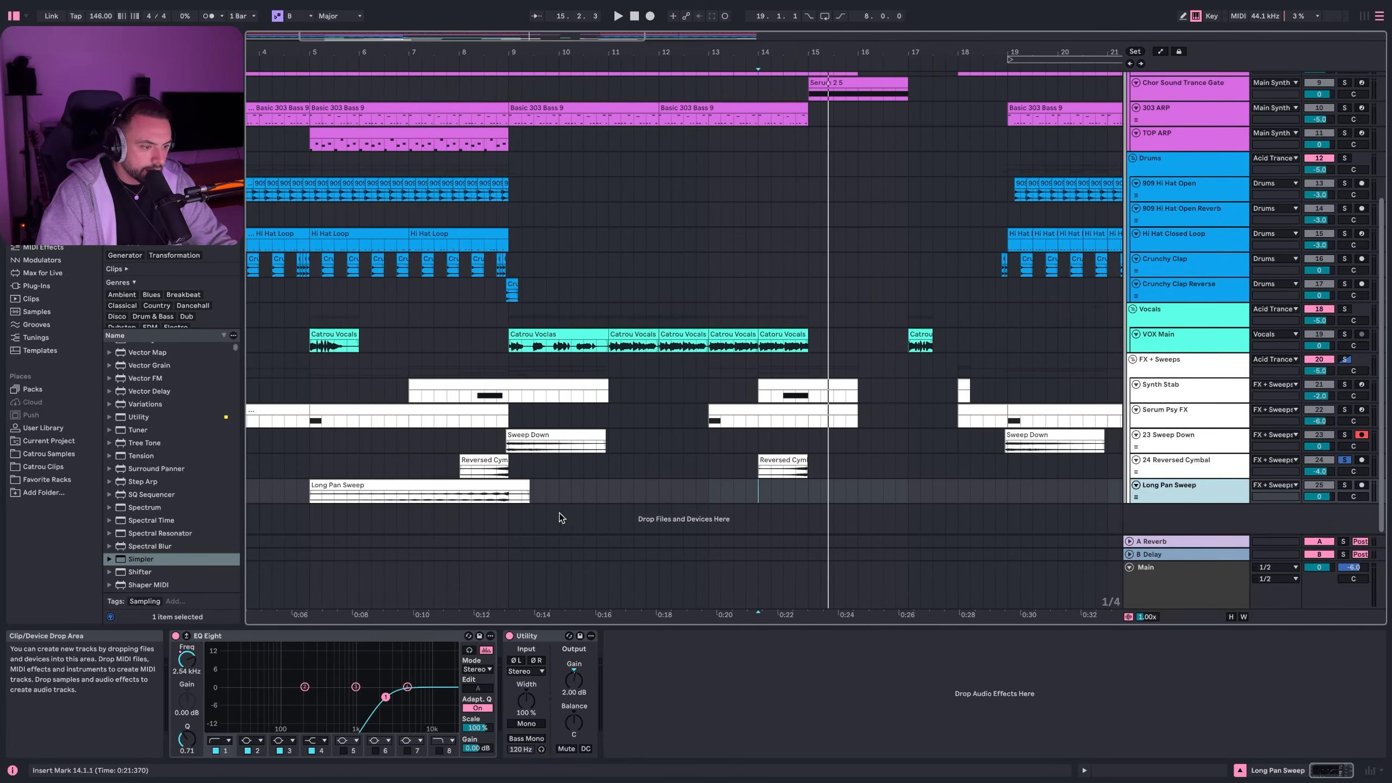
pyautogui.click(362, 496)
pyautogui.click(355, 497)
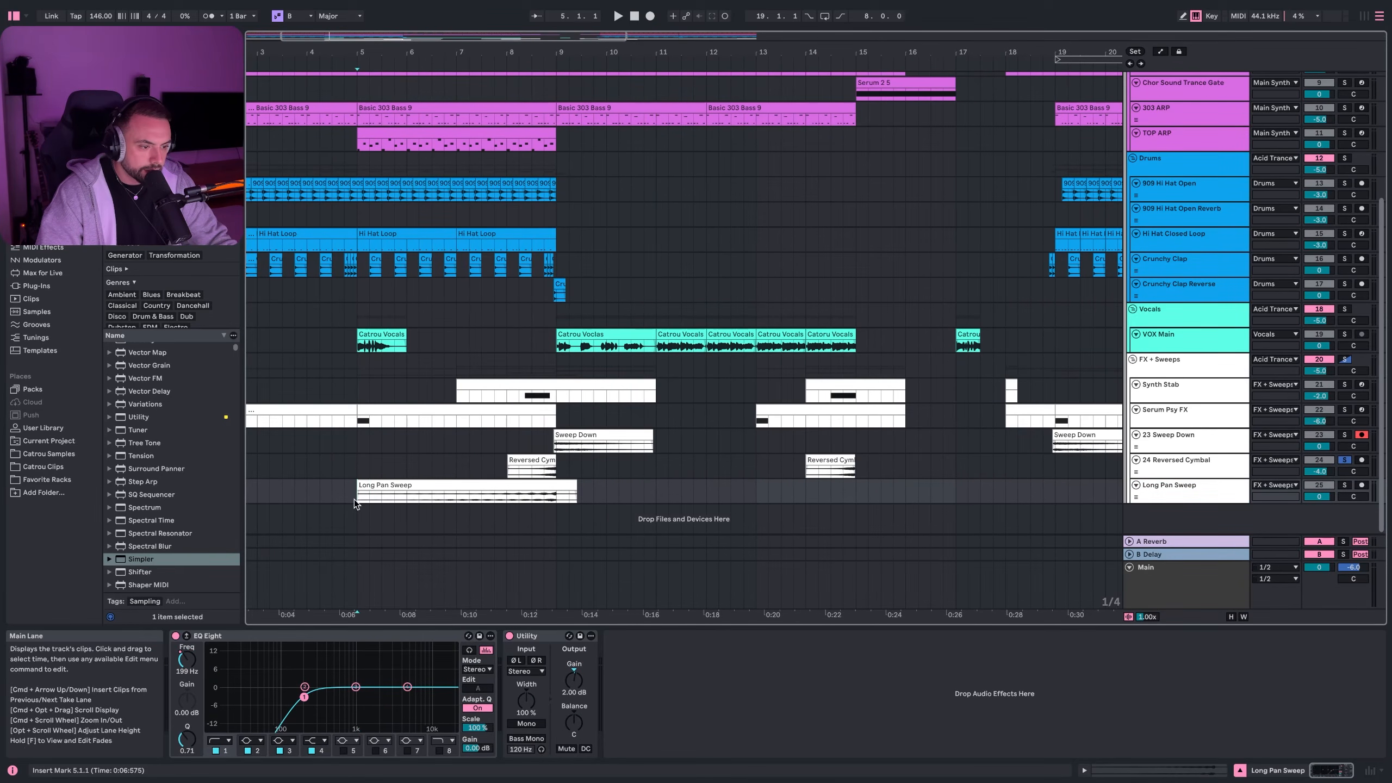
pyautogui.click(1348, 487)
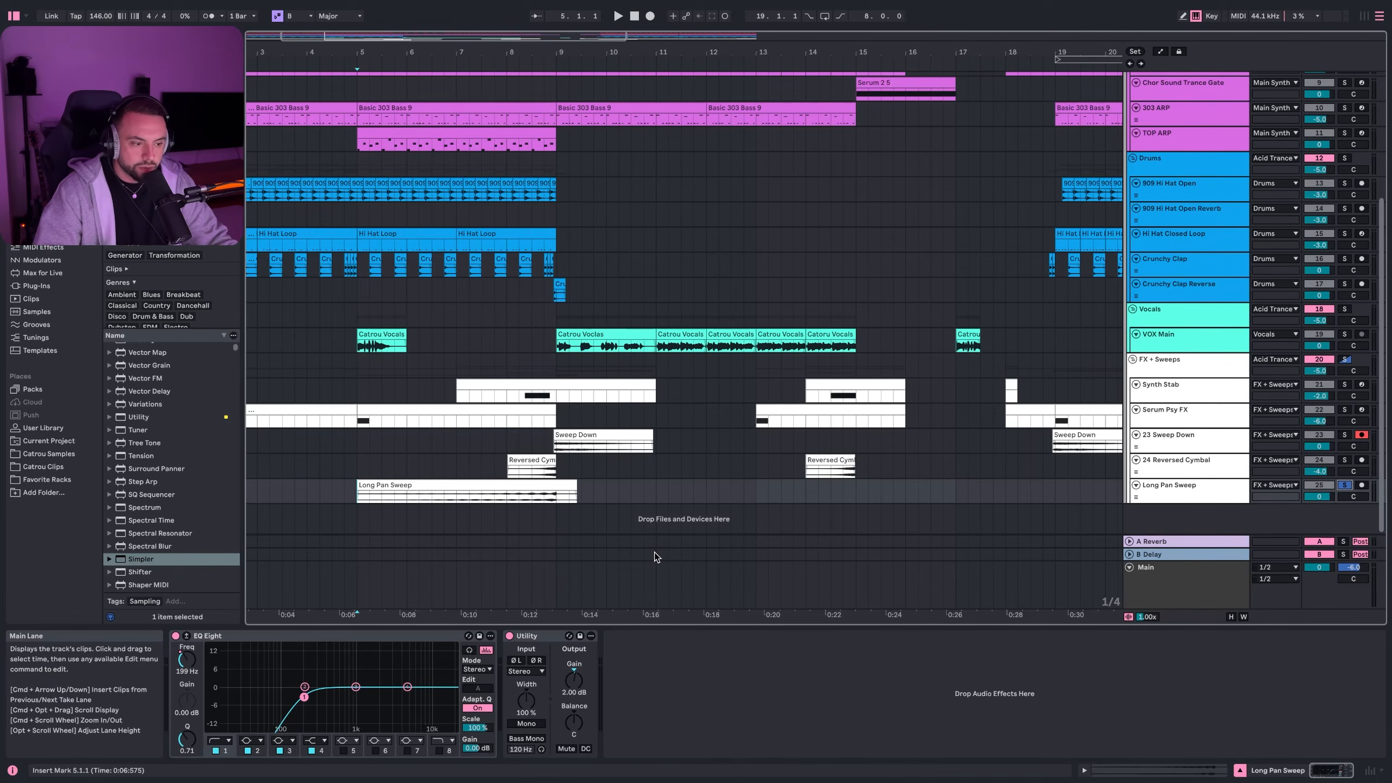
pyautogui.press('space')
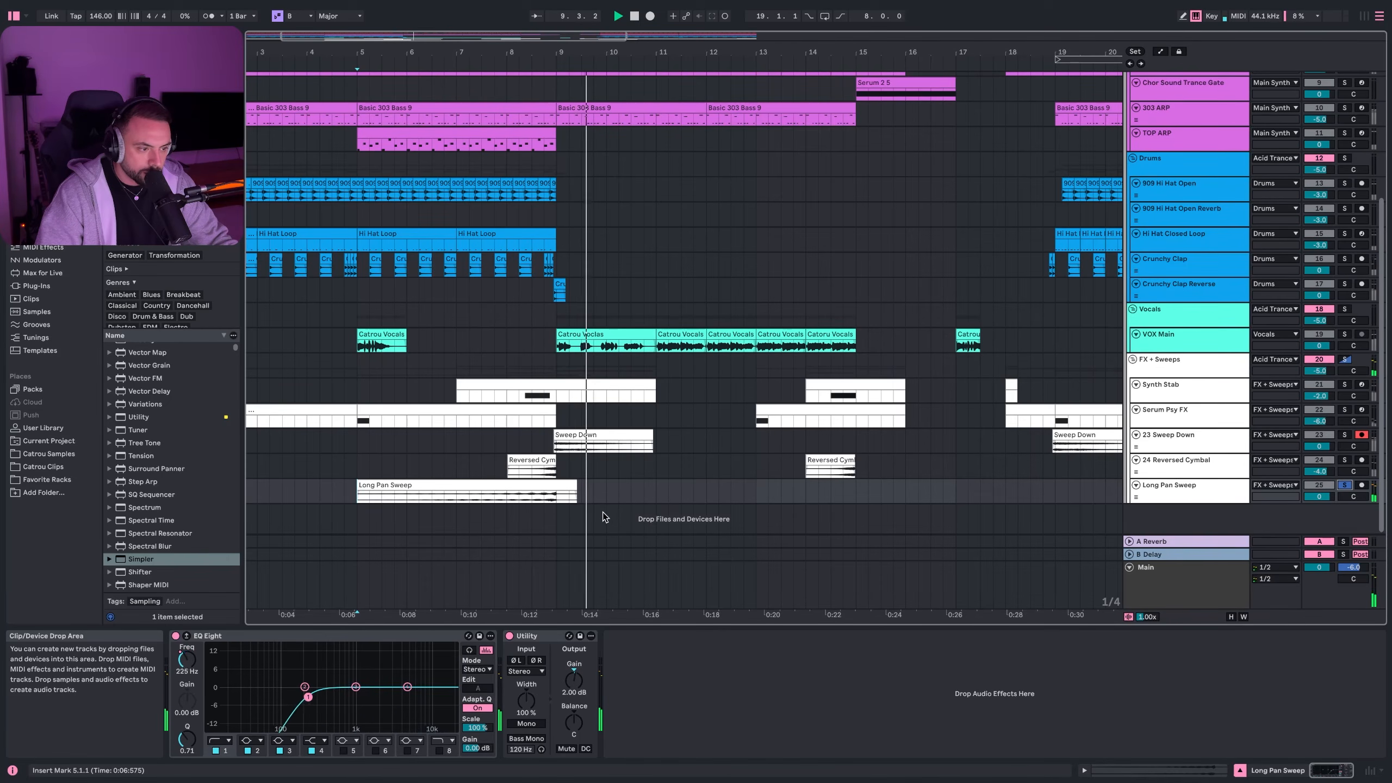
pyautogui.press('space')
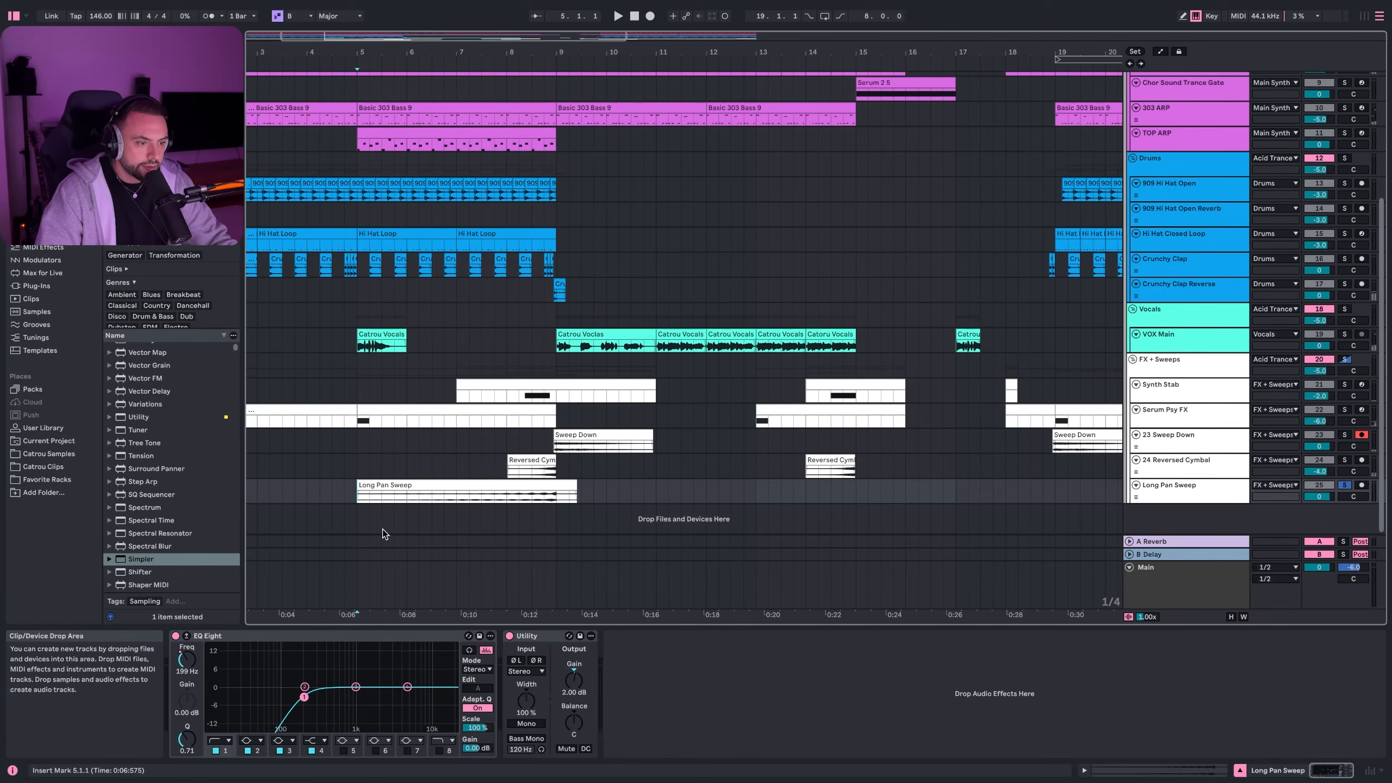
# - Unsolo Long Pan Sweep, replay the full mix from bar 5, then zoom out
pyautogui.click(1346, 485)
pyautogui.press('space')
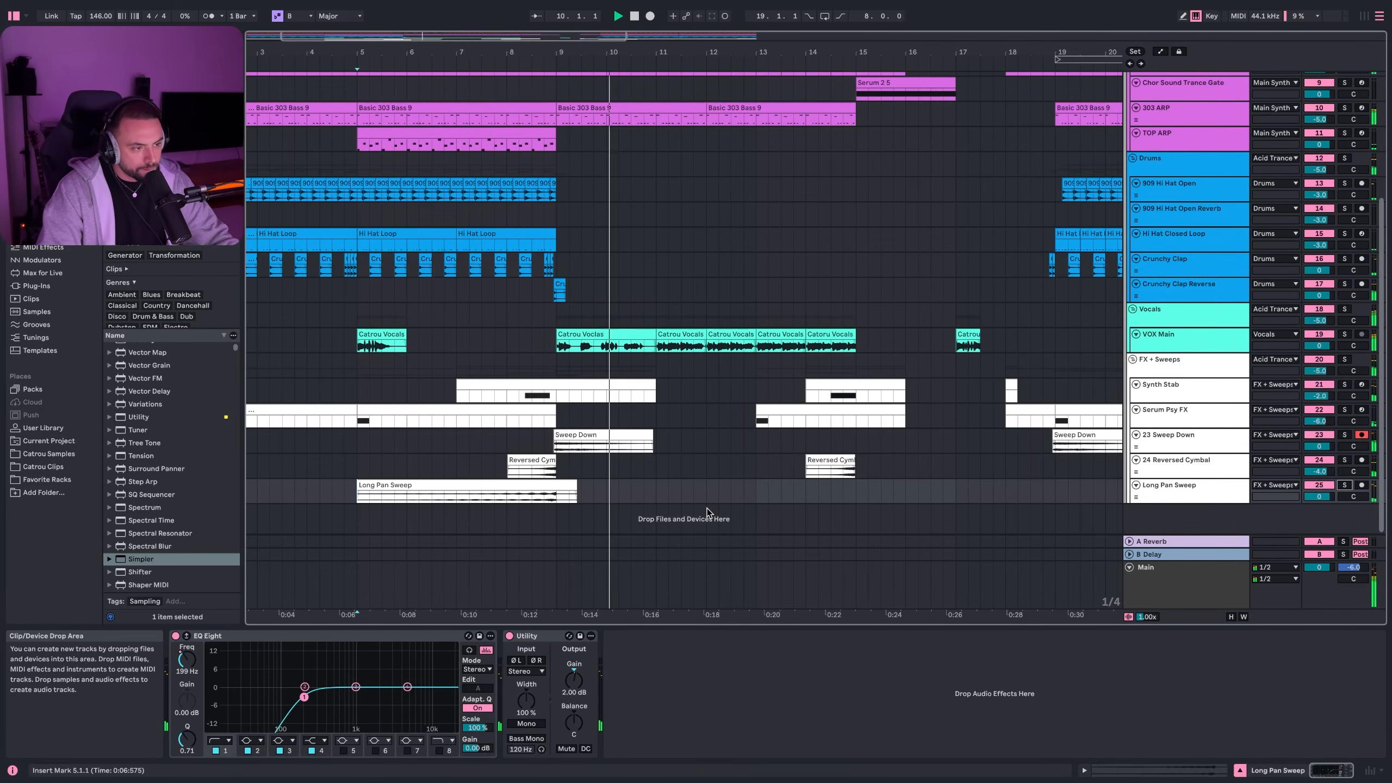
pyautogui.press('space')
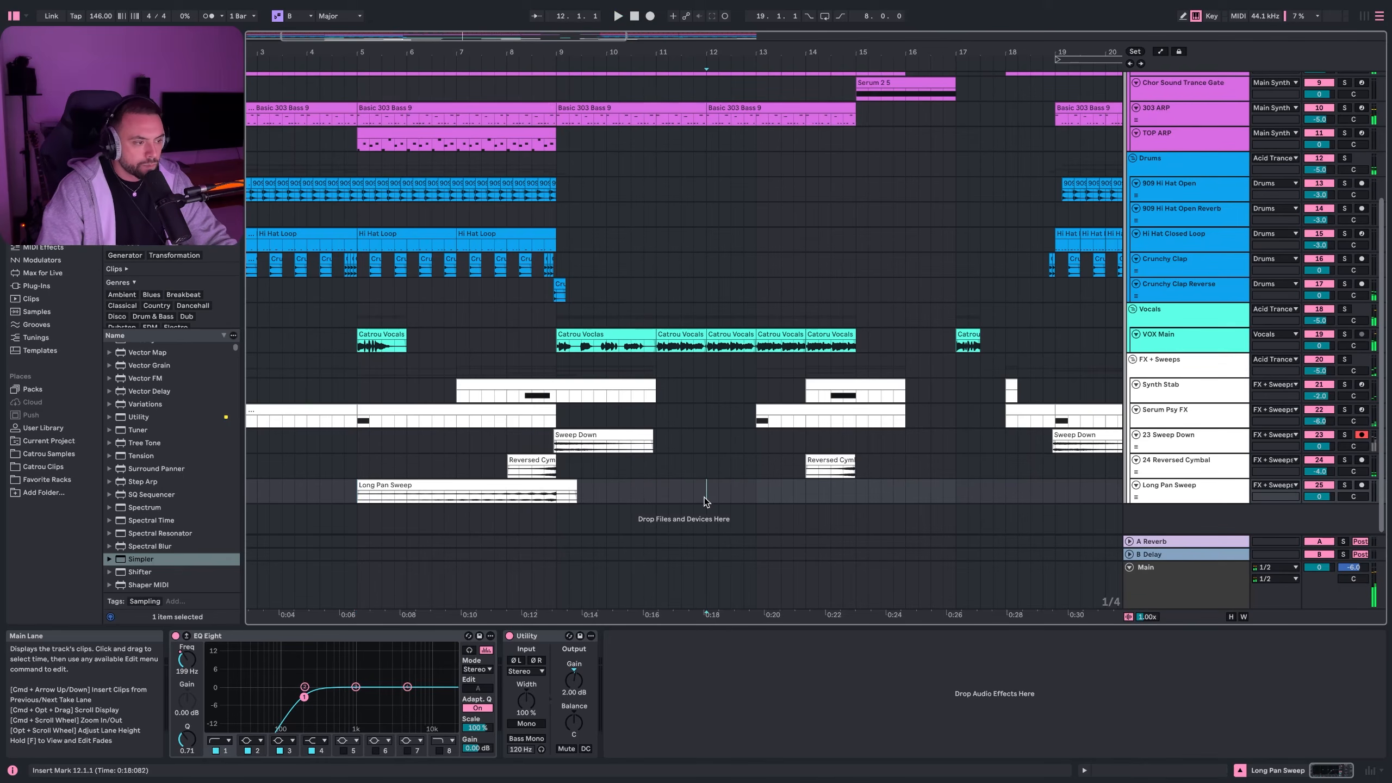
pyautogui.press('-')
pyautogui.click(598, 497)
pyautogui.scroll(7, 608, 443)
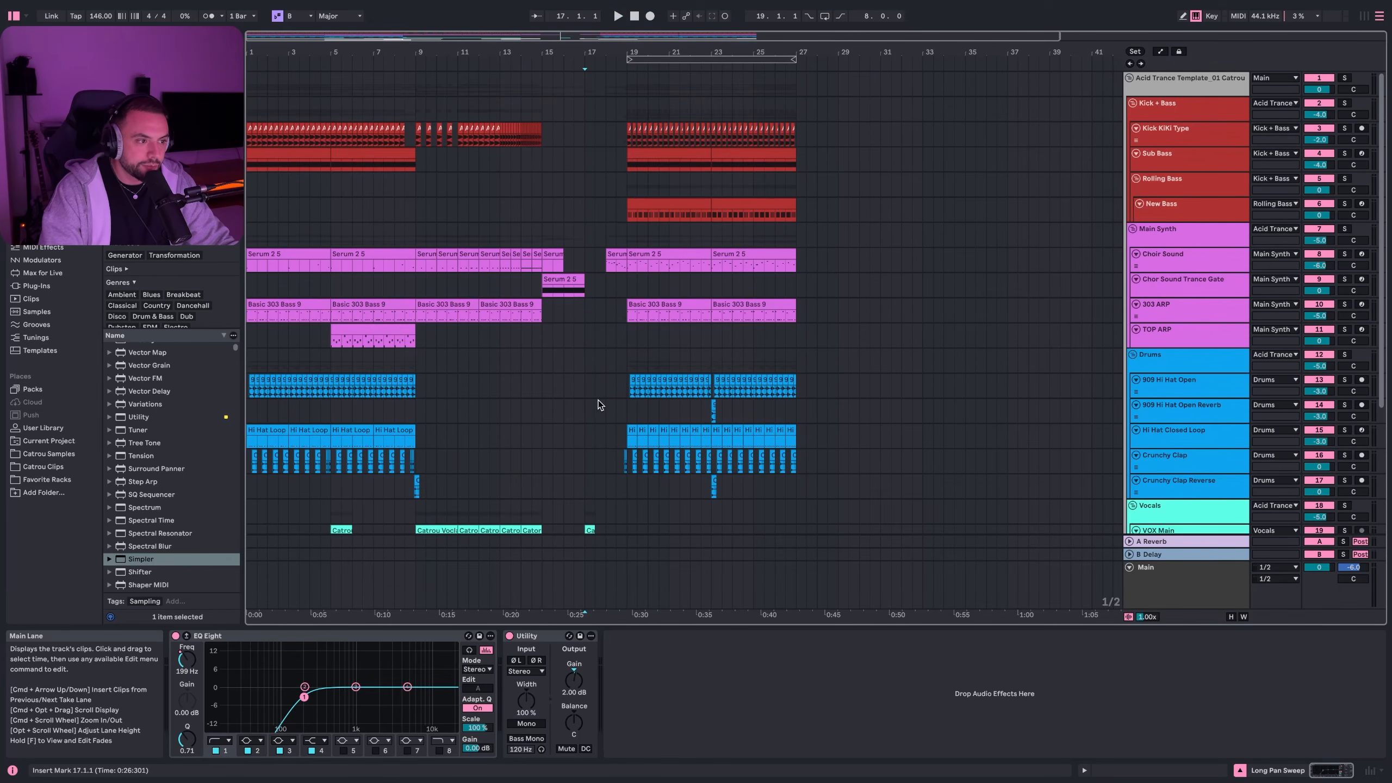